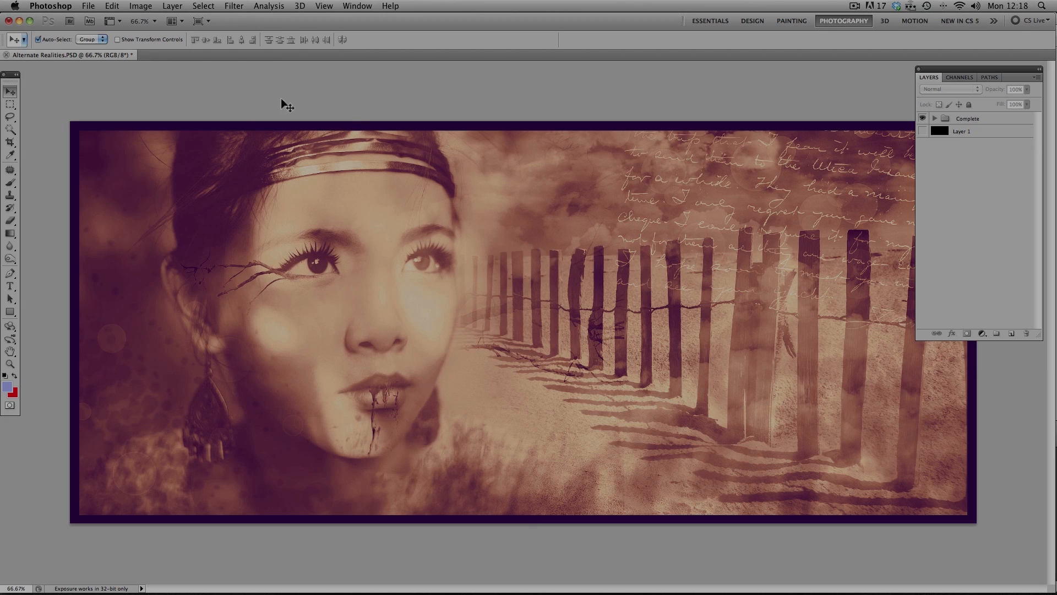
Step: Open Portrait.jpeg from the Images folder on the Desktop
click(87, 6)
click(102, 30)
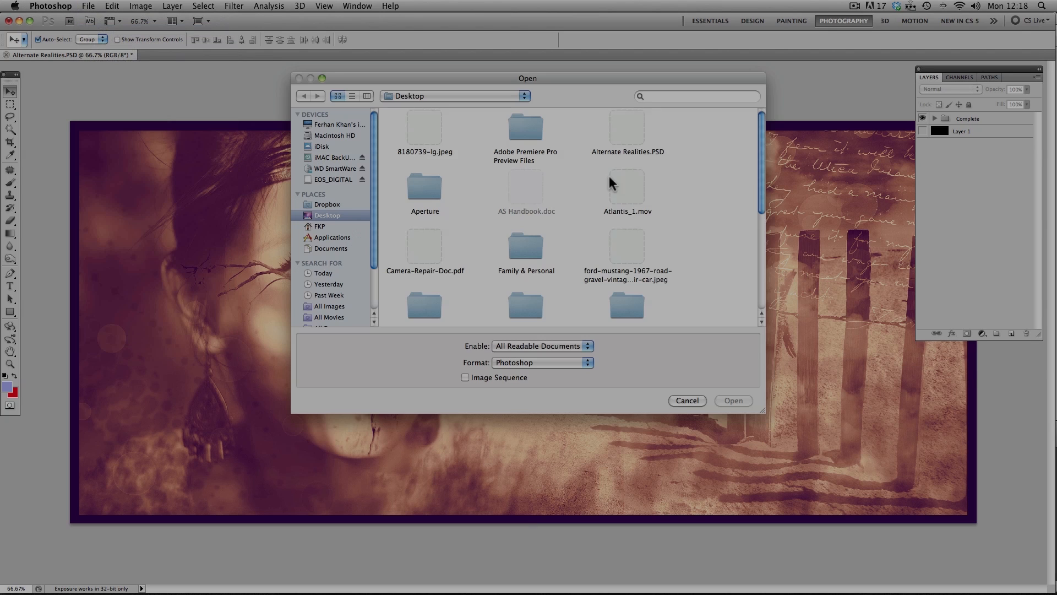
scroll(672, 218, down, 5)
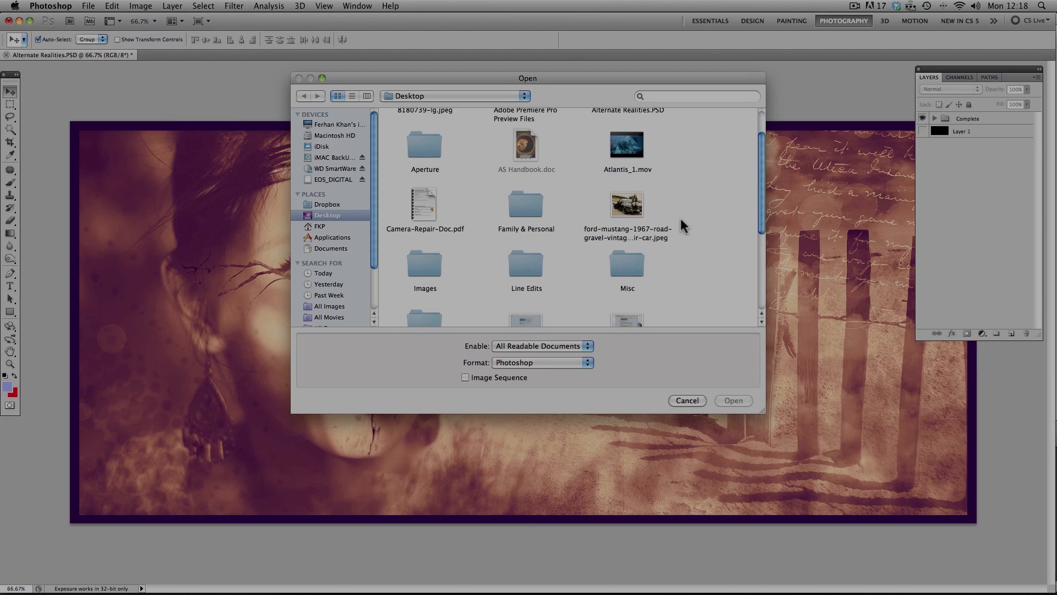
double_click(434, 240)
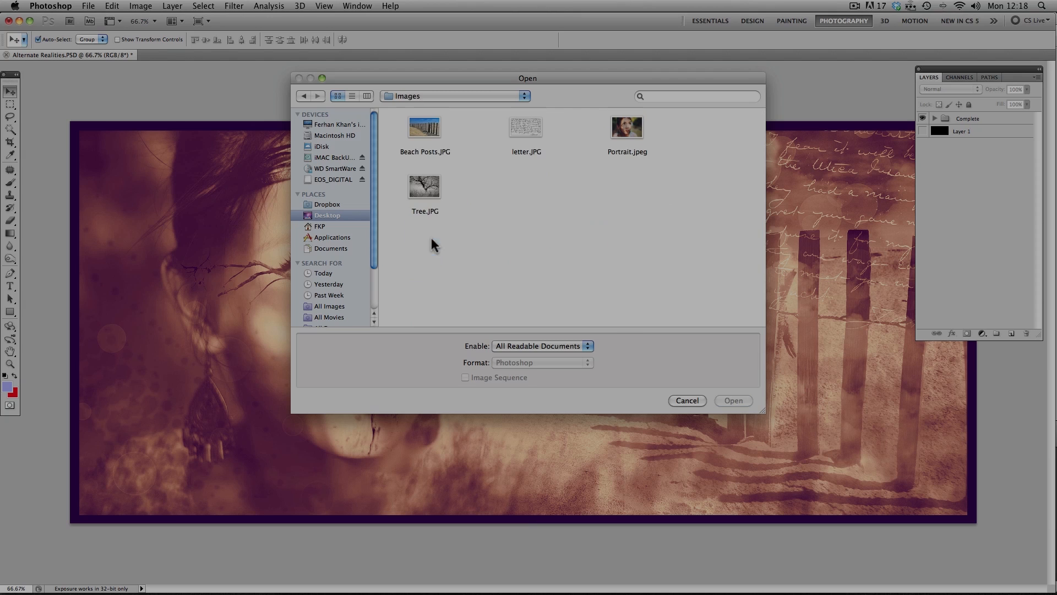
drag(578, 80, 623, 148)
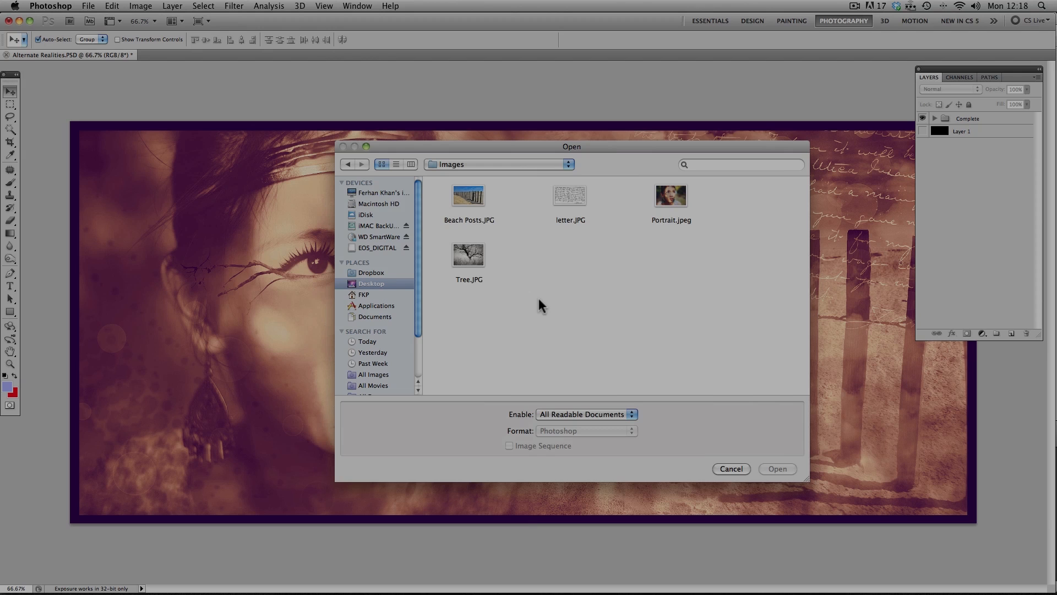
click(668, 203)
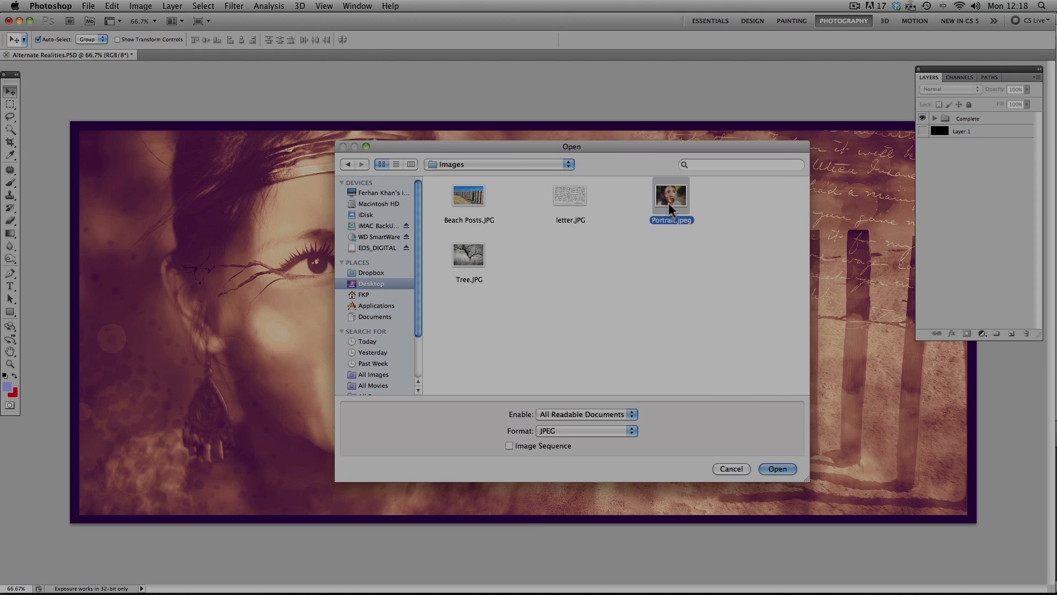
click(791, 469)
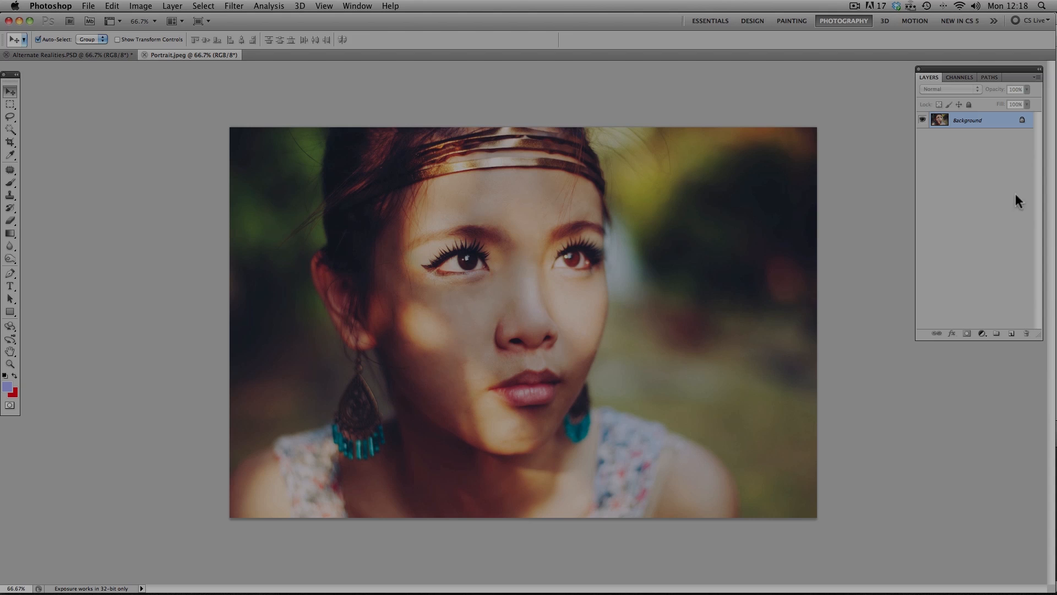
Step: Convert the locked Background into a regular layer and rename it Portrait
double_click(995, 128)
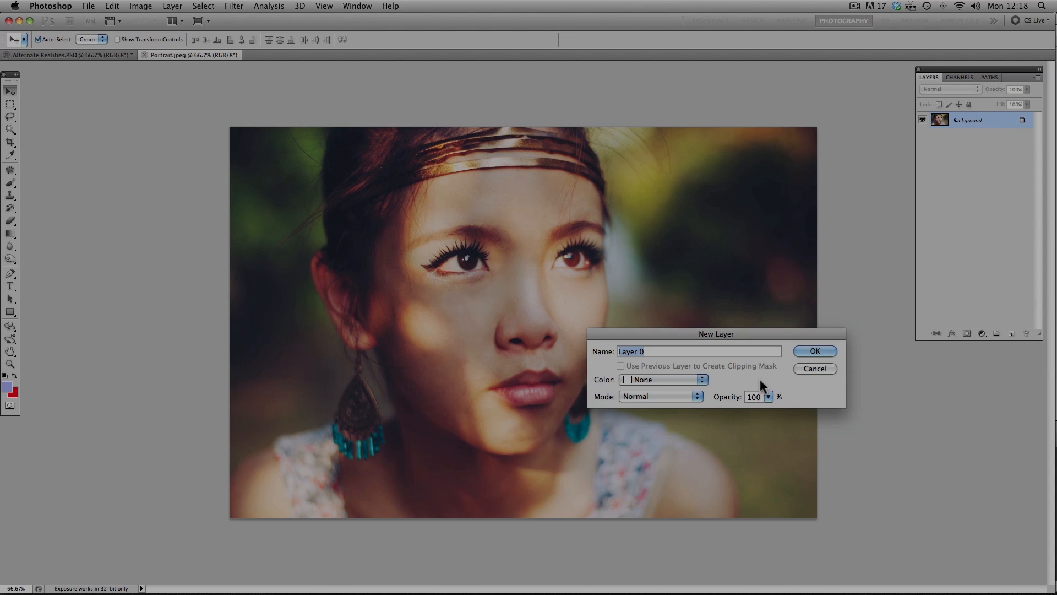
click(815, 352)
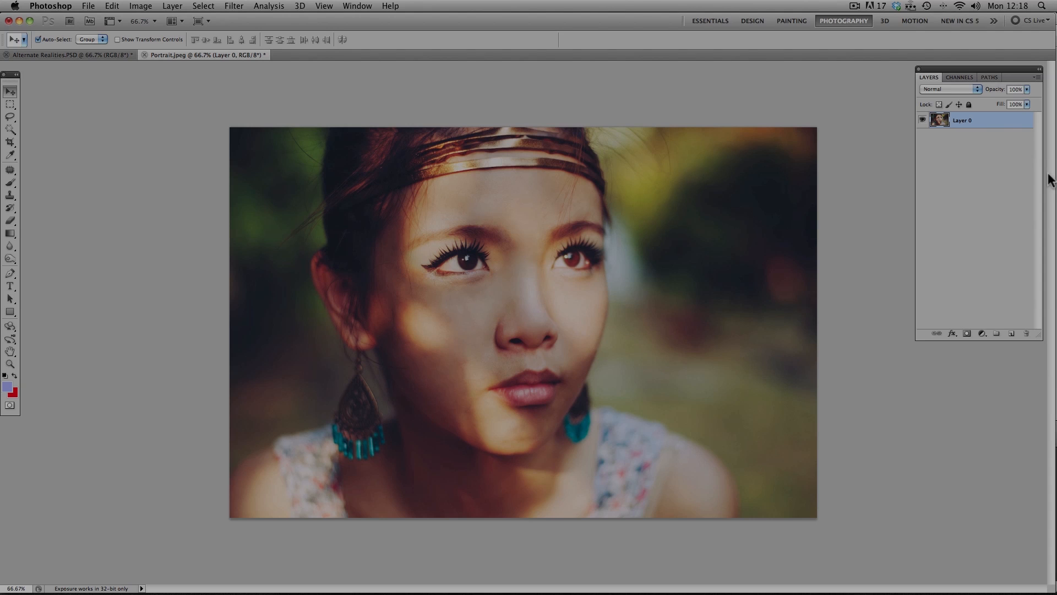
double_click(964, 121)
text(Portrait)
key(Return)
Step: Extend the canvas well beyond the portrait's right edge with the Crop tool, keeping the full image height
click(10, 144)
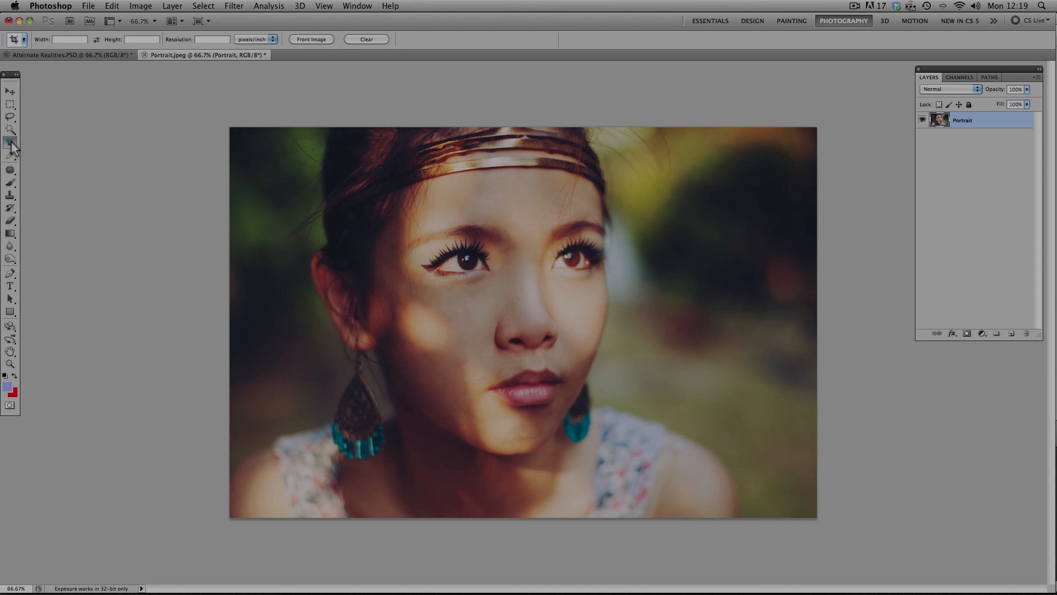
drag(219, 123, 816, 518)
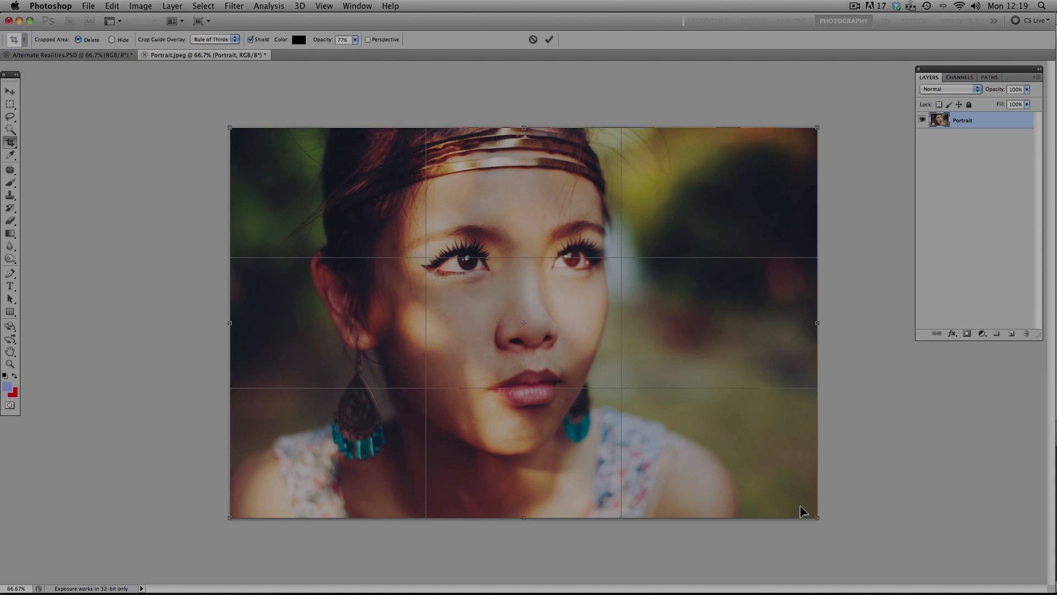
drag(826, 325, 1044, 334)
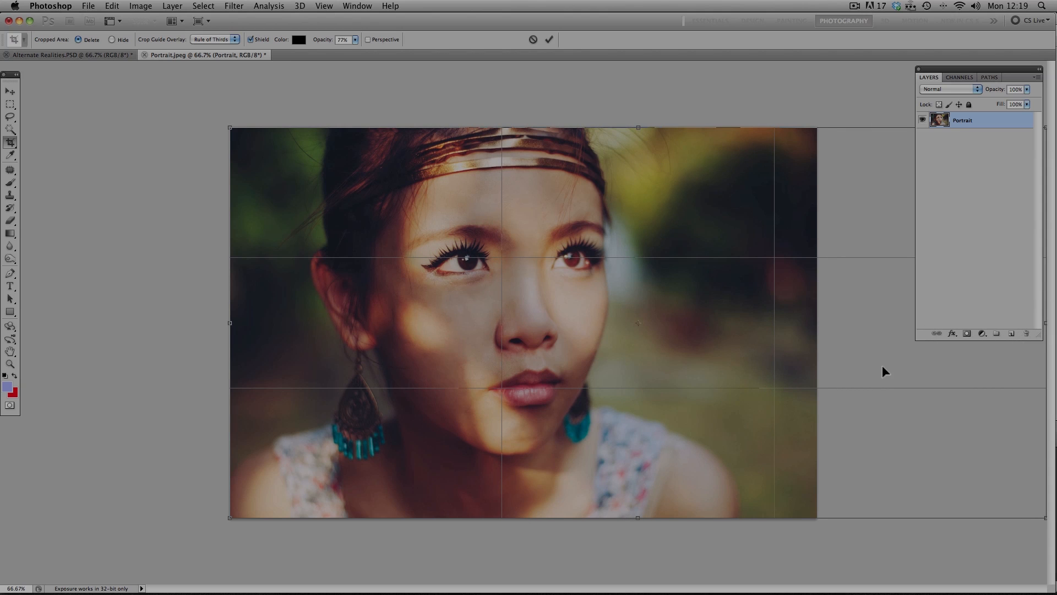
key(Return)
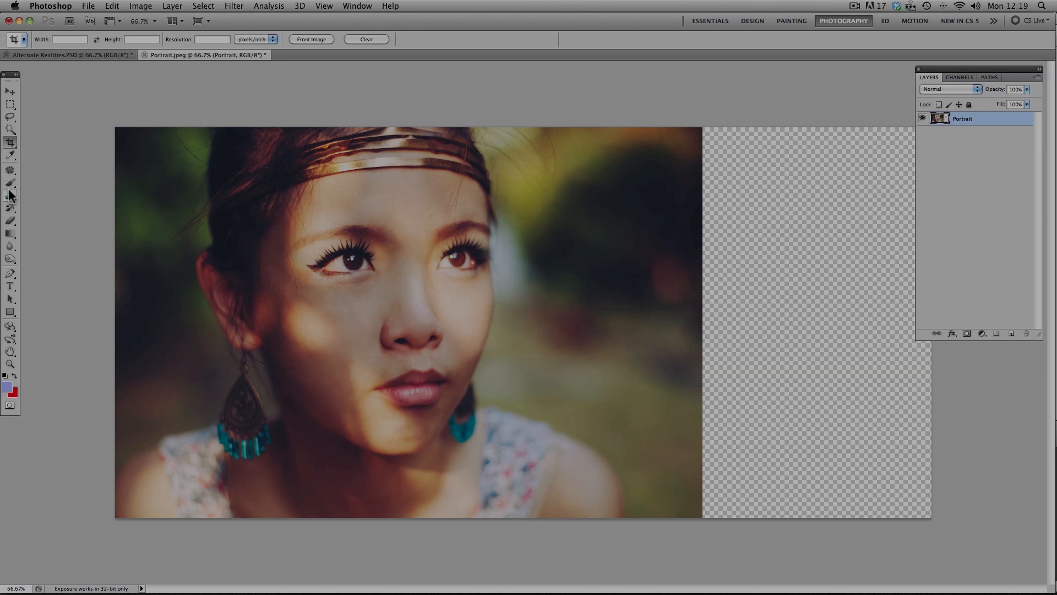
Step: Marquee-select a full-height strip at the portrait's right edge, stretch it to about 427% width over the empty canvas, and deselect
click(10, 104)
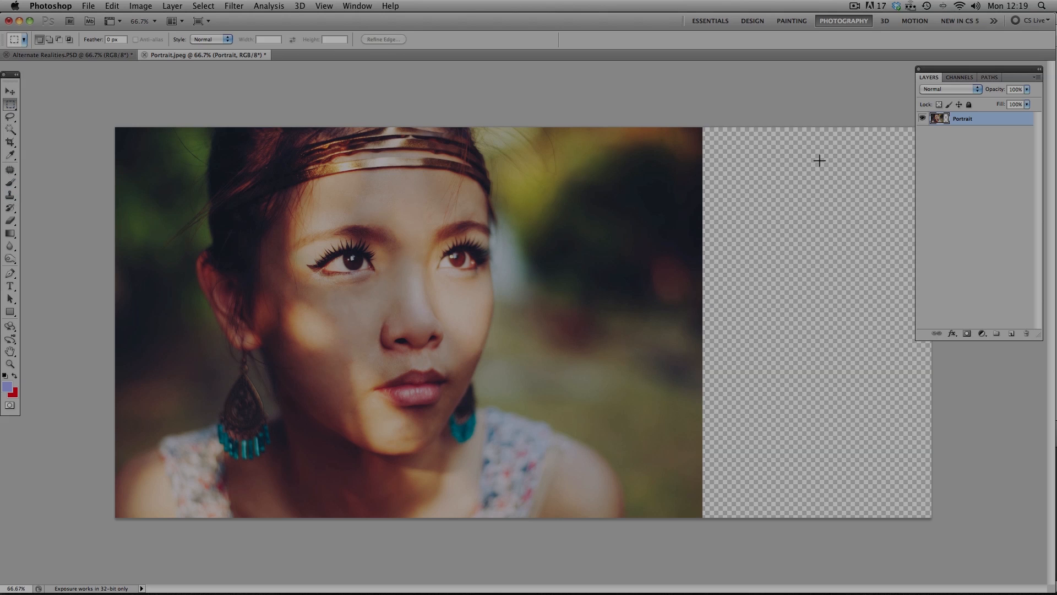
drag(727, 122, 632, 522)
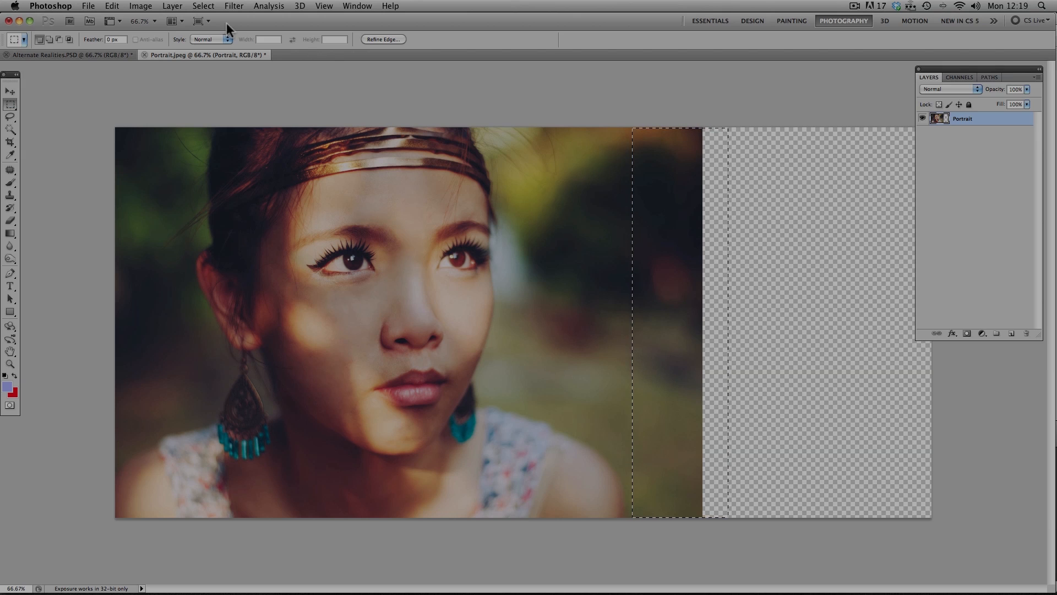
click(113, 6)
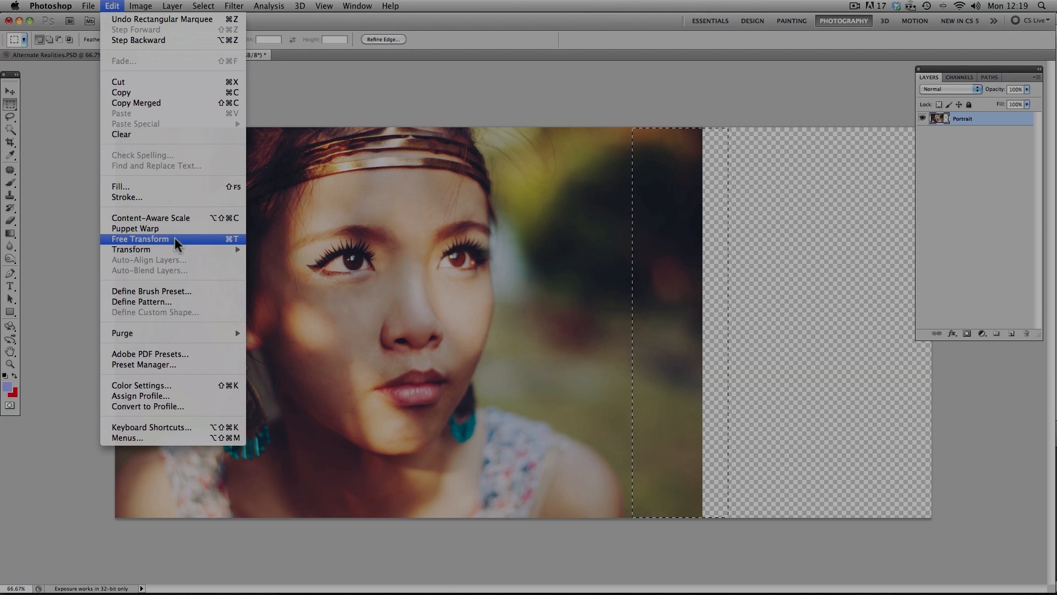
click(236, 240)
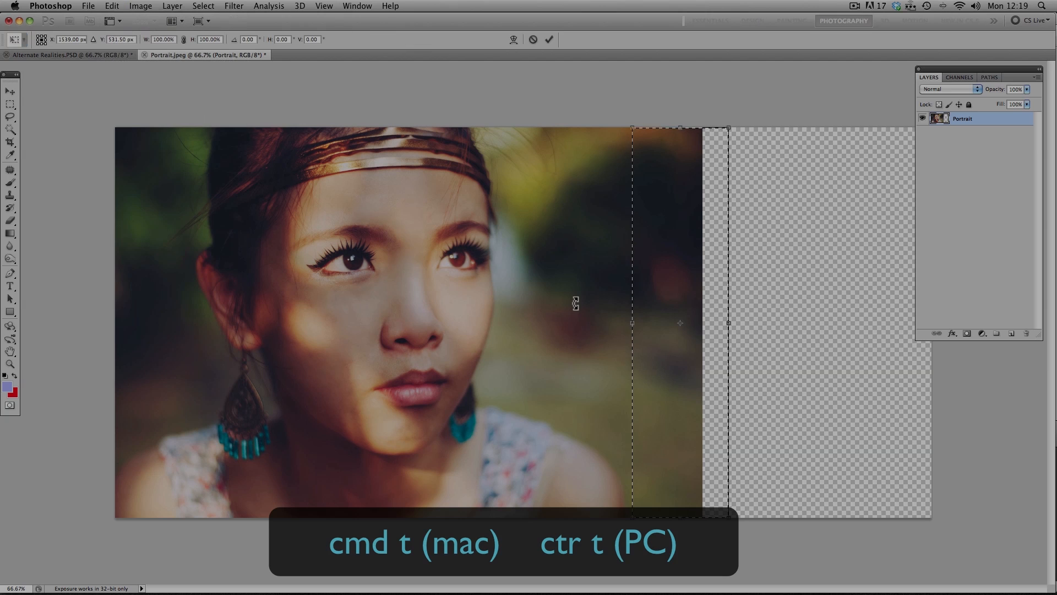
drag(730, 326, 1045, 359)
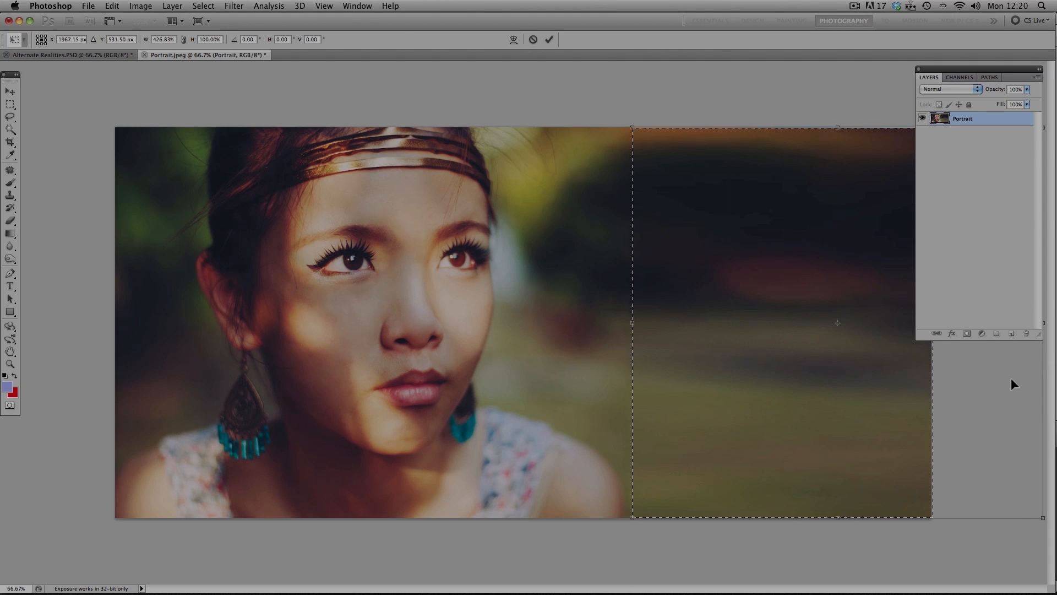
key(Return)
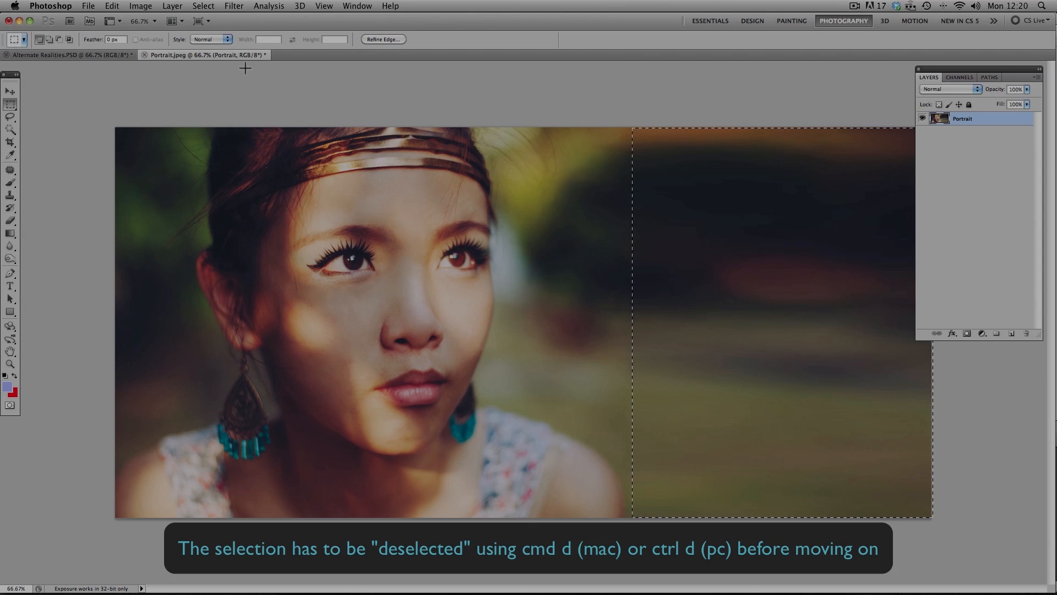
click(205, 6)
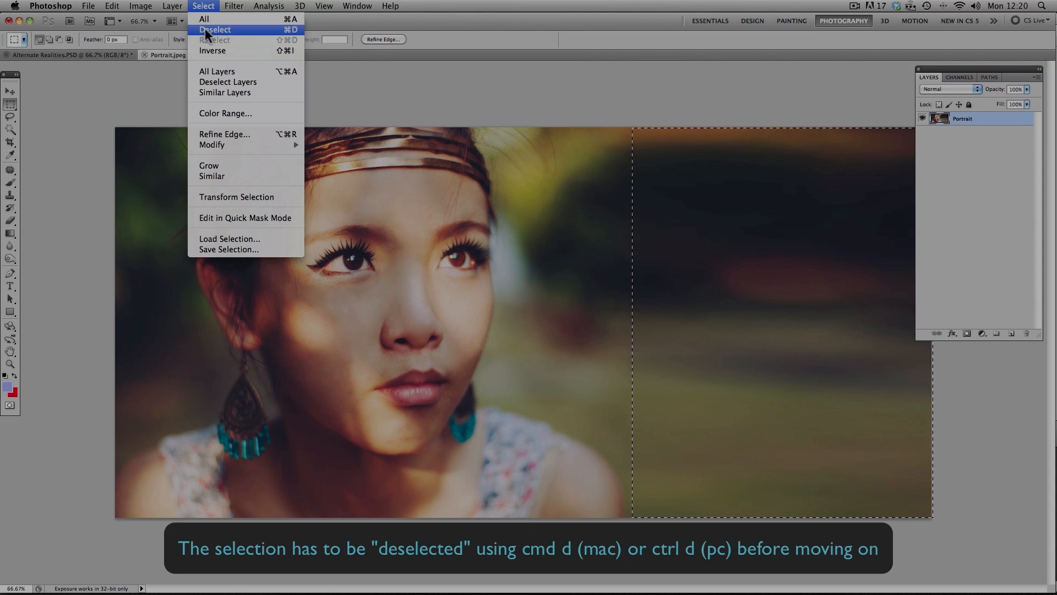
click(287, 29)
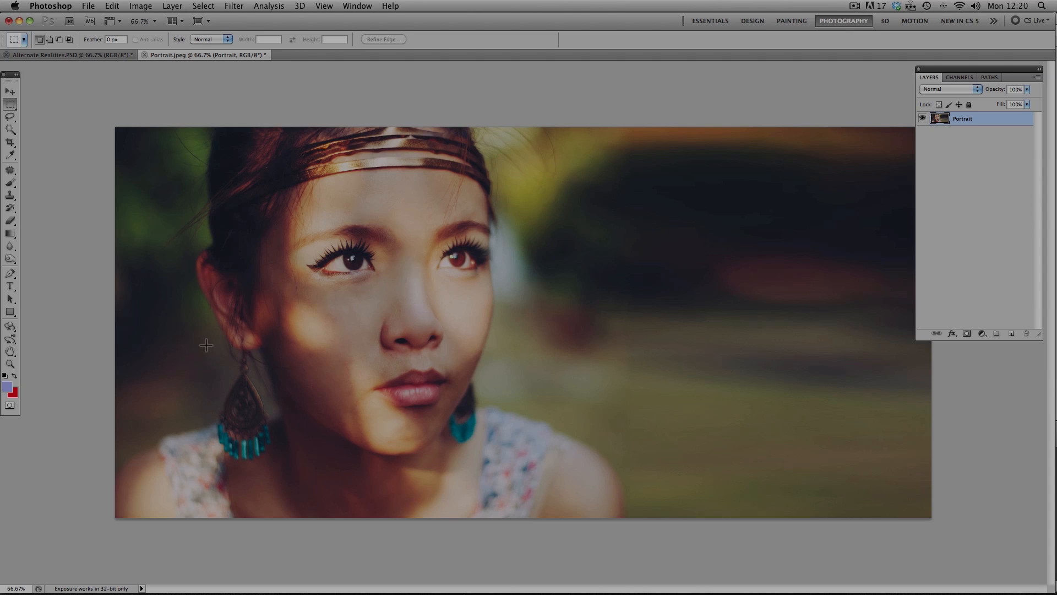
Step: Place Tree.JPG, letter.JPG and Beach Posts.JPG together from the Finder's Images folder into the portrait document
click(62, 584)
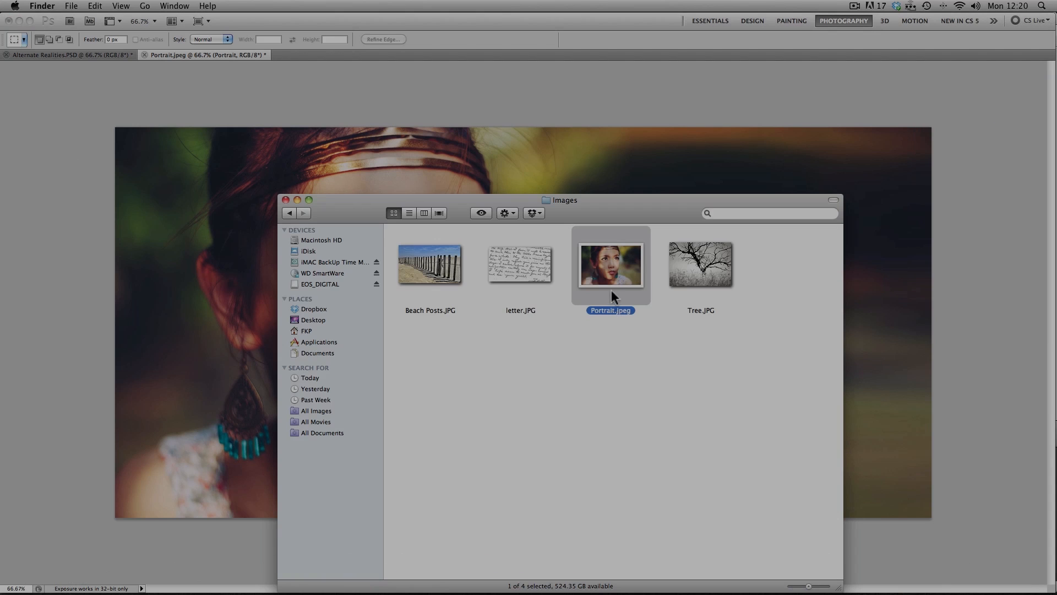
click(699, 268)
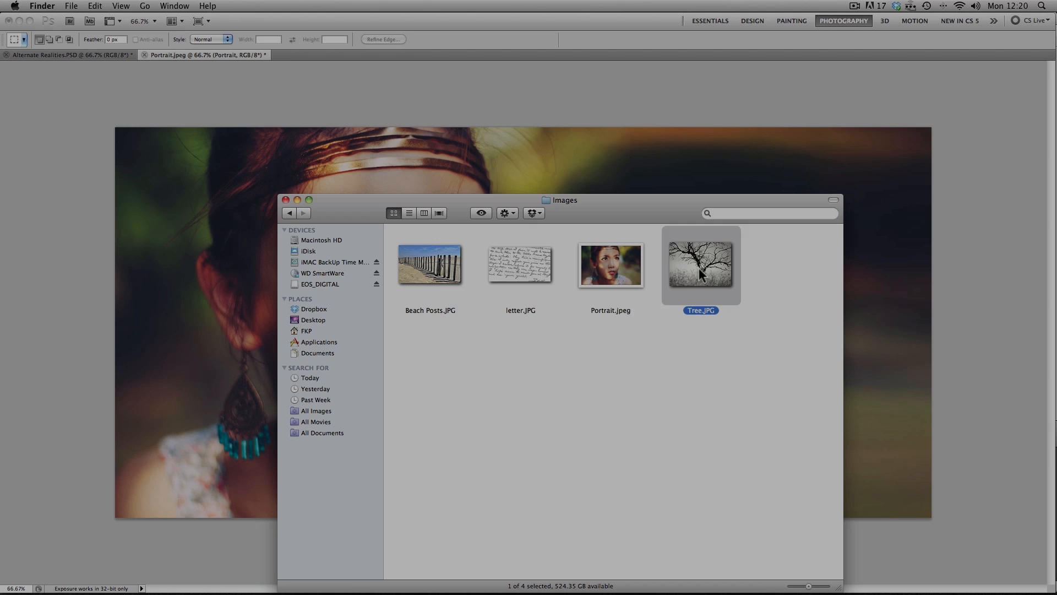
super+click(521, 274)
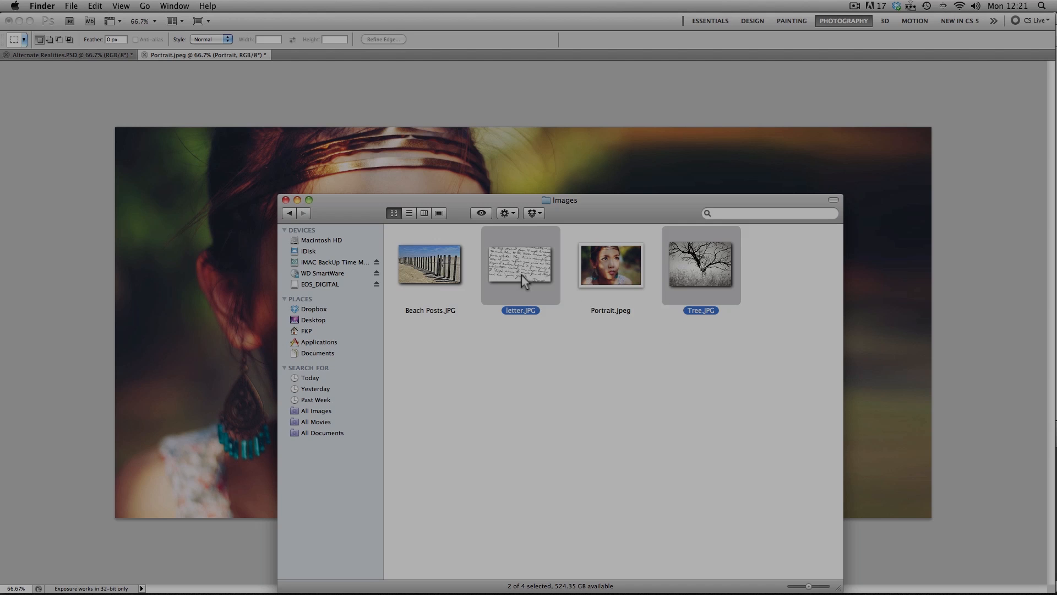
super+click(451, 290)
drag(595, 196, 526, 324)
drag(633, 392, 609, 226)
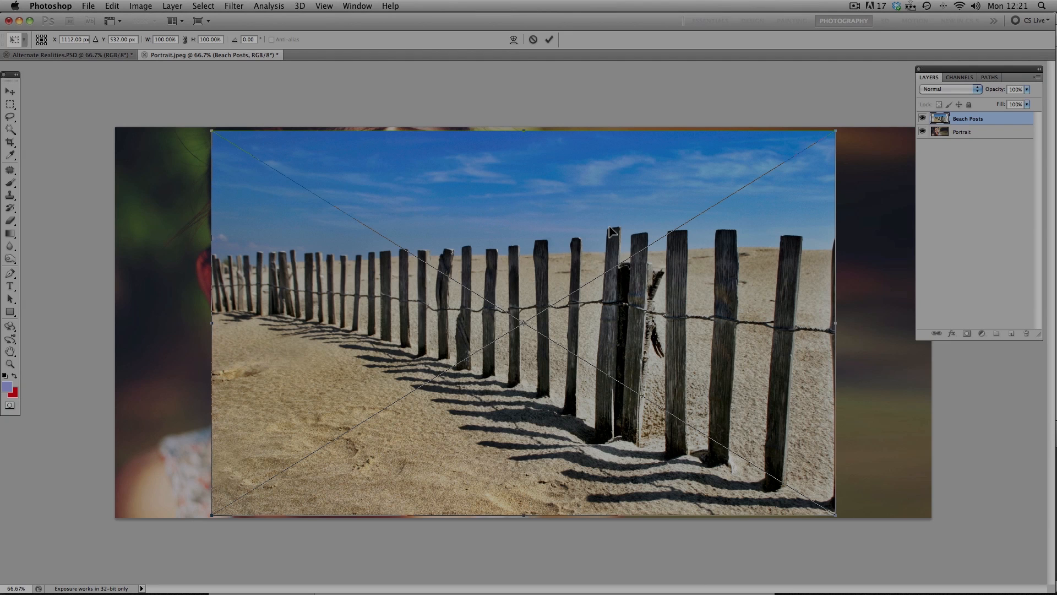
Step: Align Beach Posts to the canvas top, scale it to about 101.5% to span the canvas height, and commit all three placed images
mouse_move(567, 246)
mouse_down()
mouse_move(493, 246)
mouse_move(585, 242)
mouse_up()
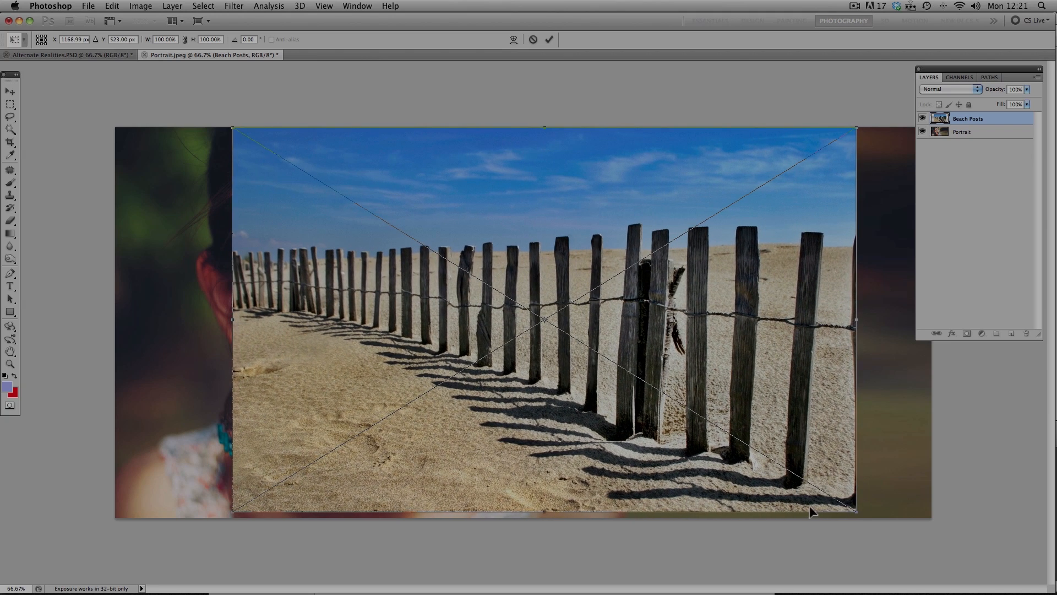
drag(855, 512, 866, 519)
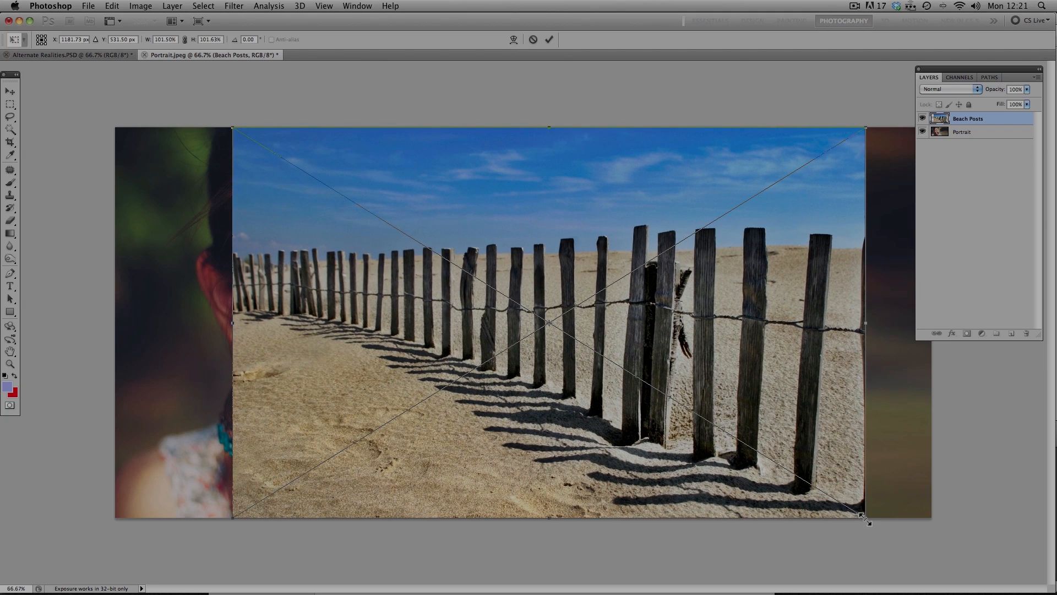
key(Return)
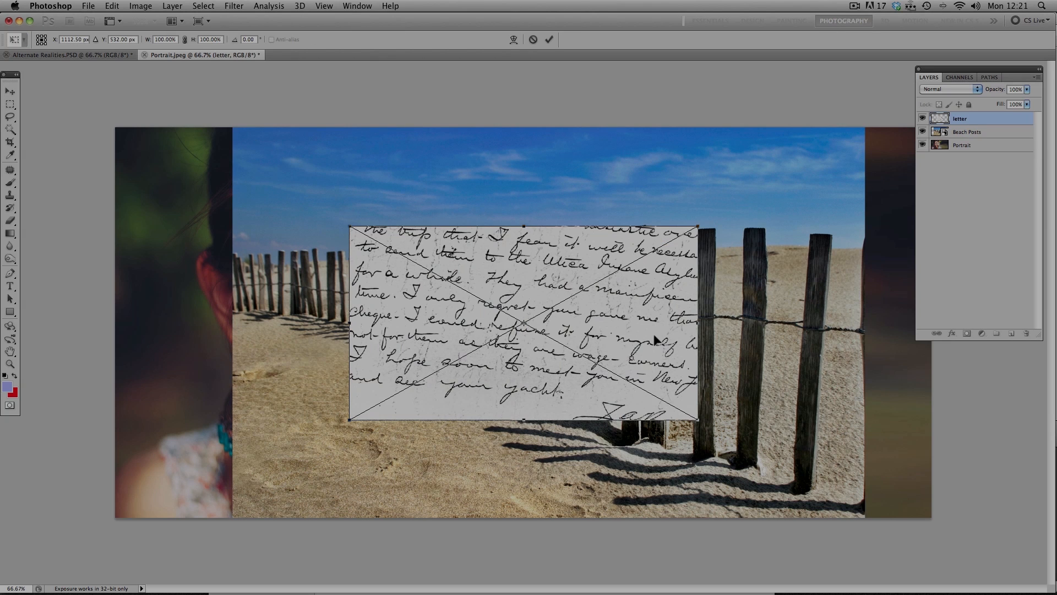
key(Return)
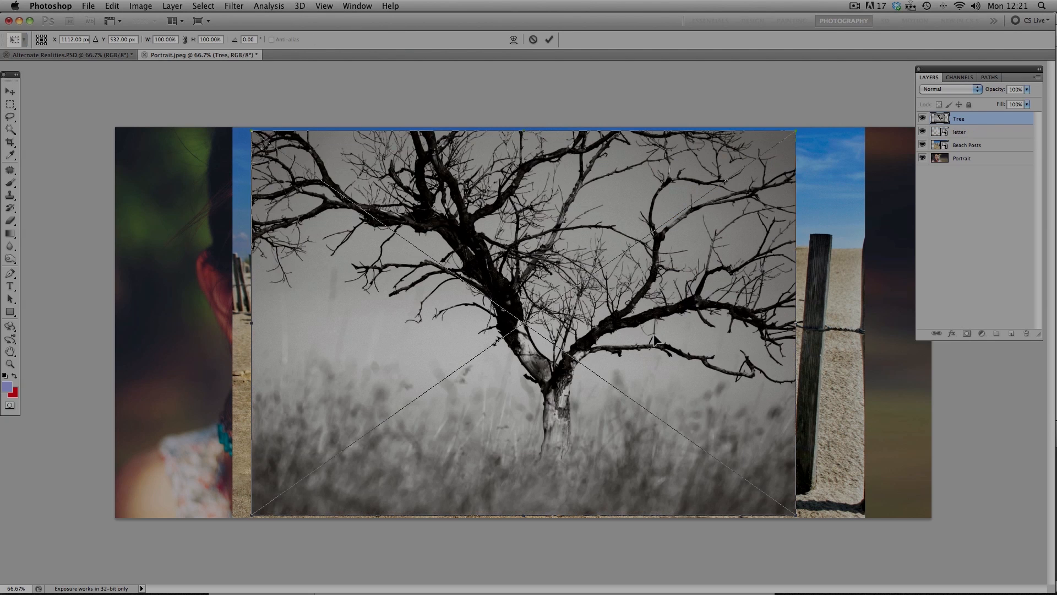
key(Return)
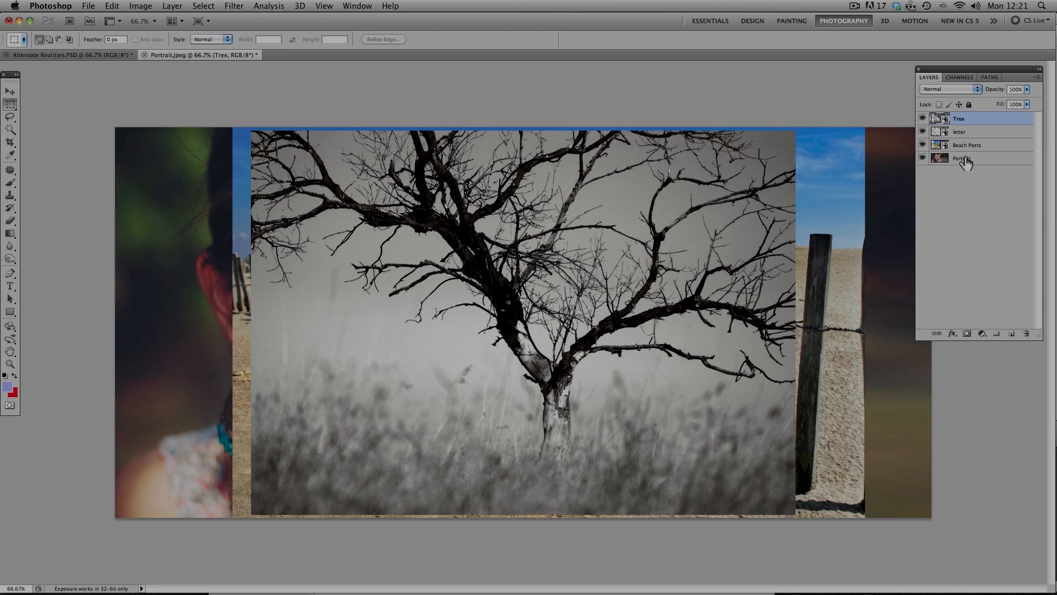
Step: Examine the Tree, letter and Beach Posts layers and the Smart Object badges on their thumbnails
click(992, 147)
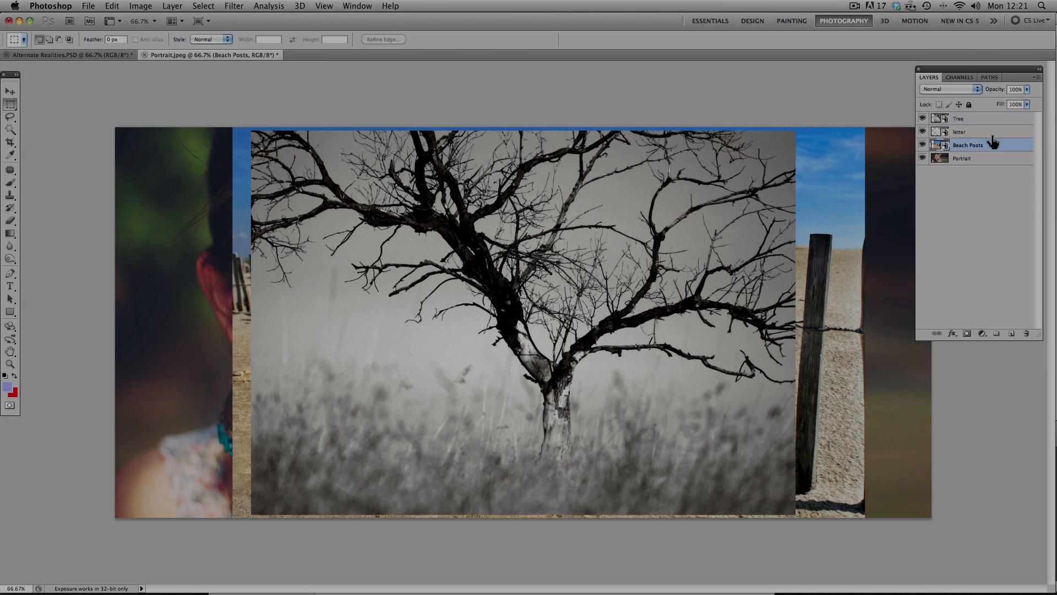
click(994, 132)
click(992, 119)
click(943, 147)
click(943, 177)
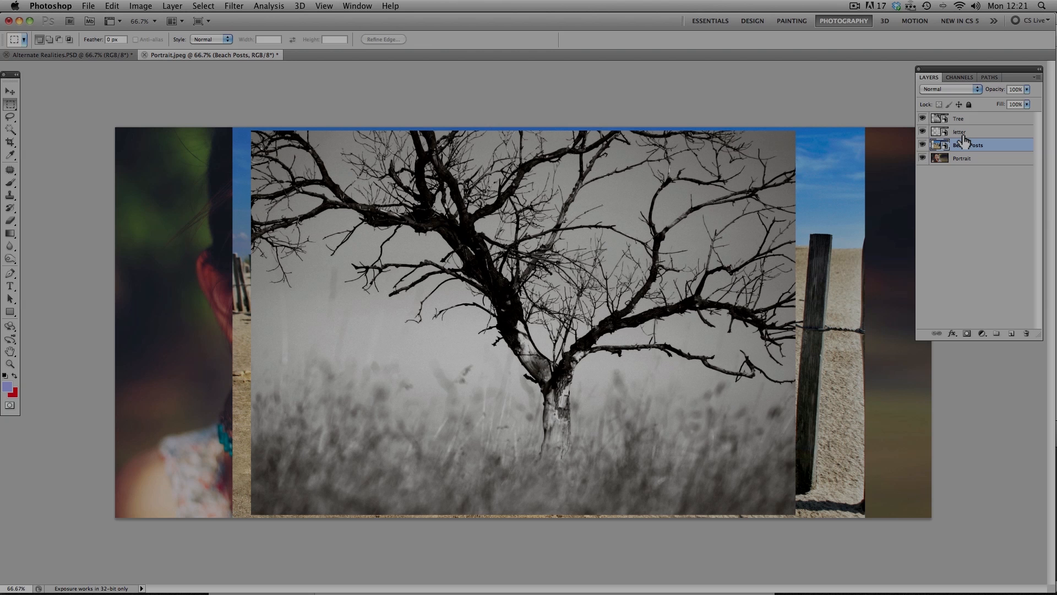
click(960, 132)
click(959, 119)
click(961, 132)
click(967, 146)
click(947, 136)
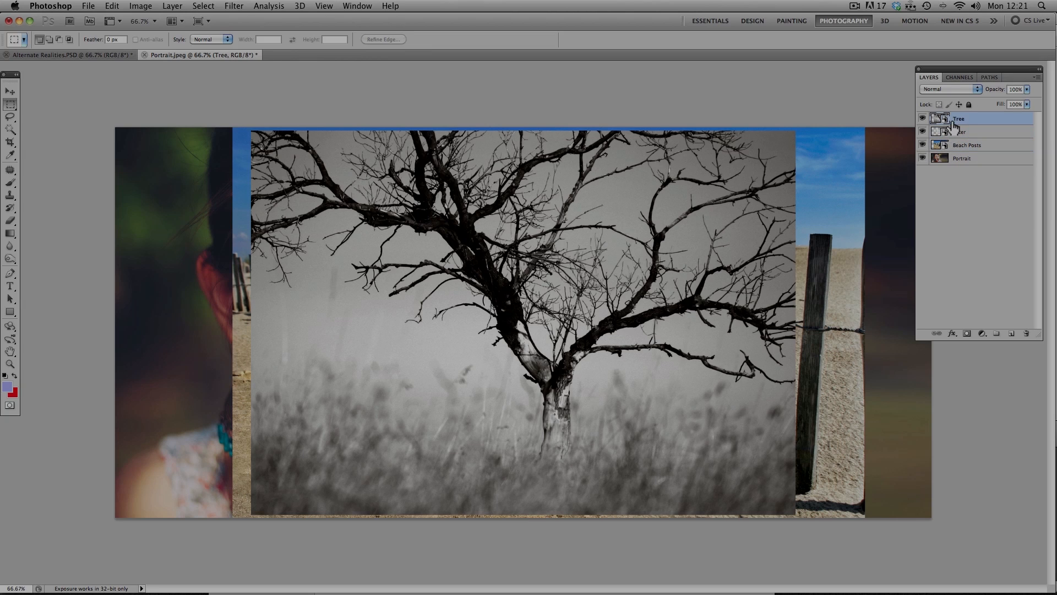
click(948, 147)
Step: Rasterize the Tree, letter and Beach Posts layers together and deselect them
click(969, 120)
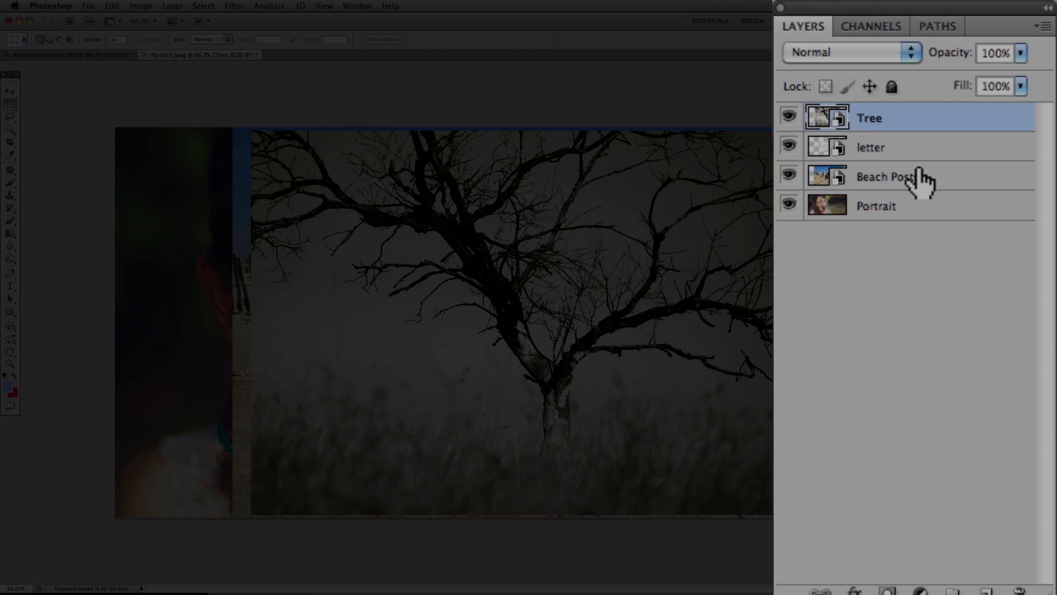
shift+click(930, 176)
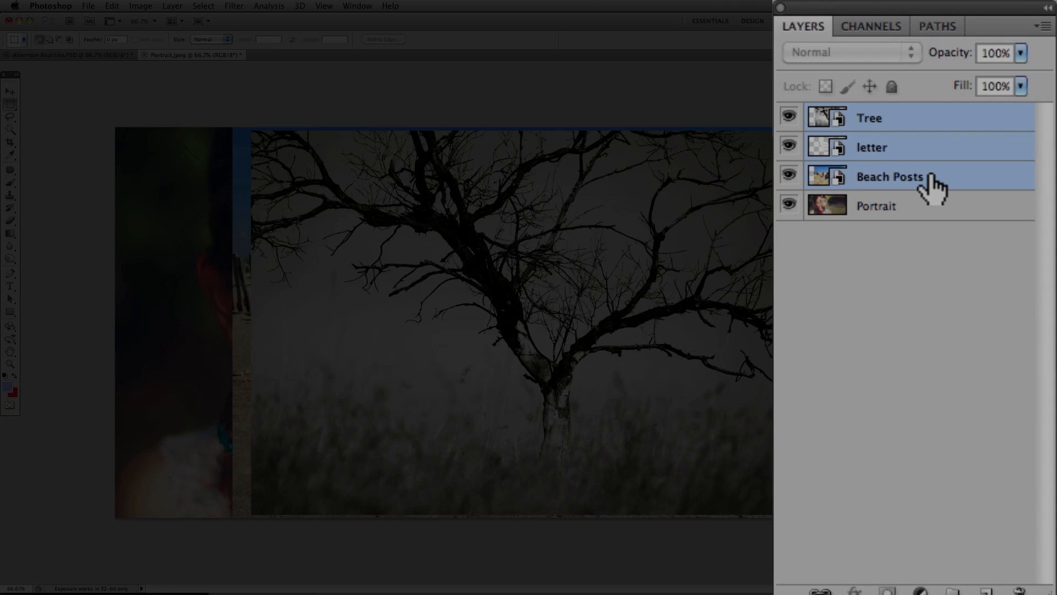
right_click(932, 185)
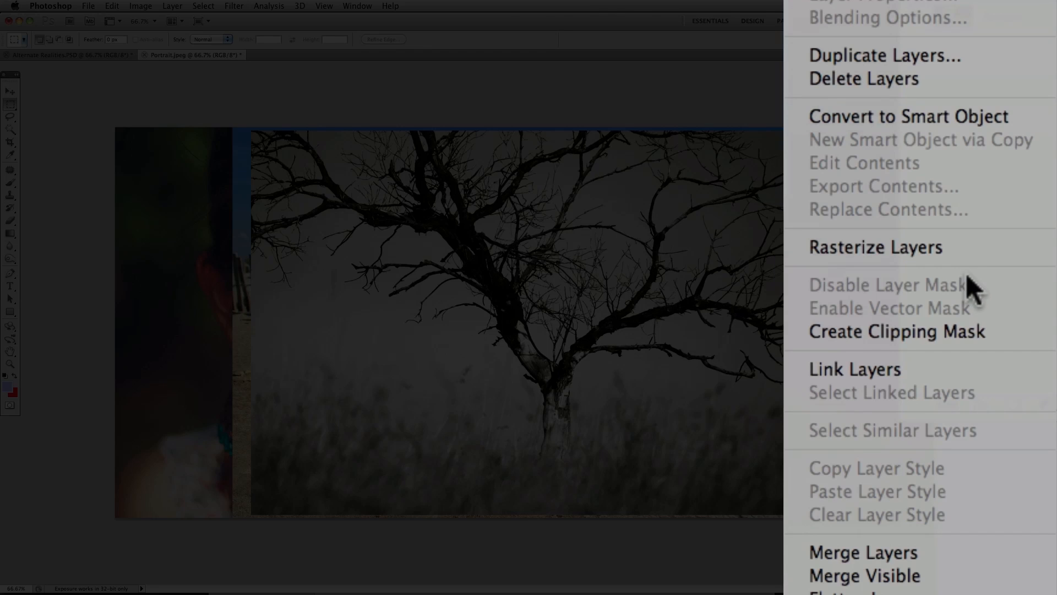
click(966, 250)
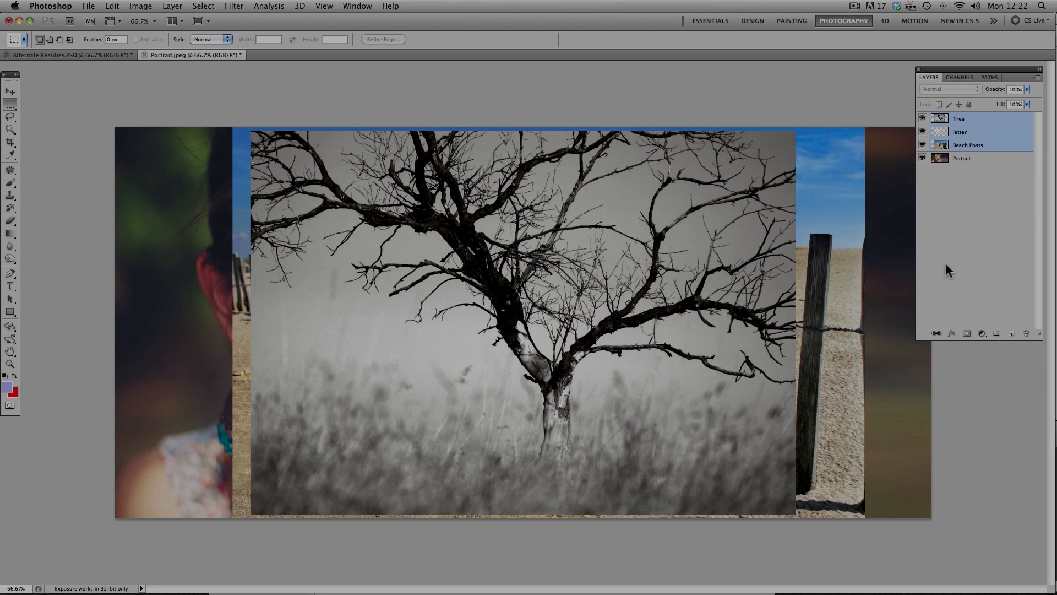
click(996, 195)
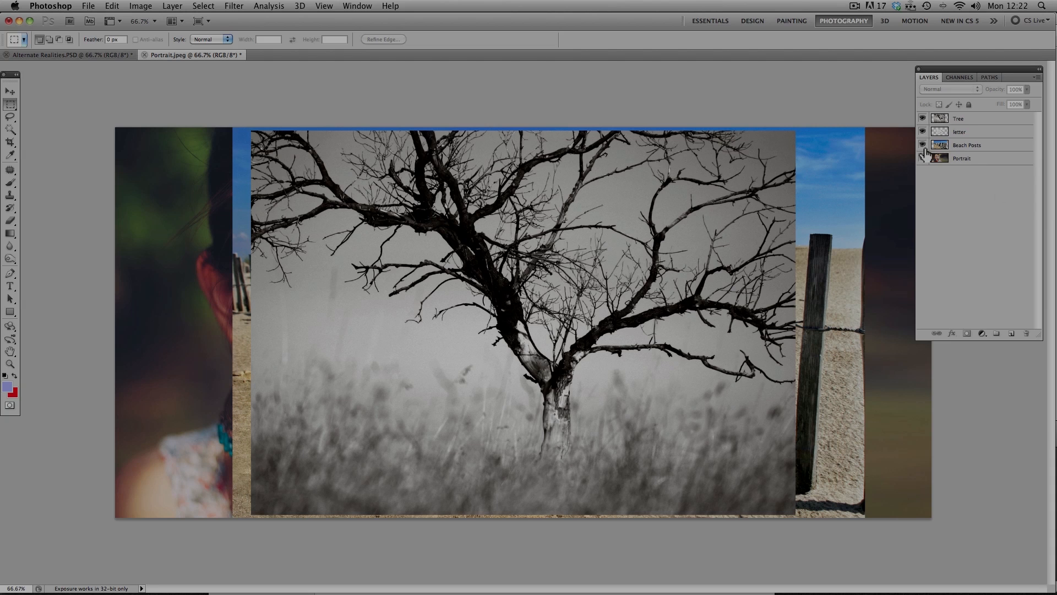
Step: Hide the Tree and letter layers and move Beach Posts right until it reaches the canvas's right edge
click(922, 119)
click(922, 132)
click(923, 145)
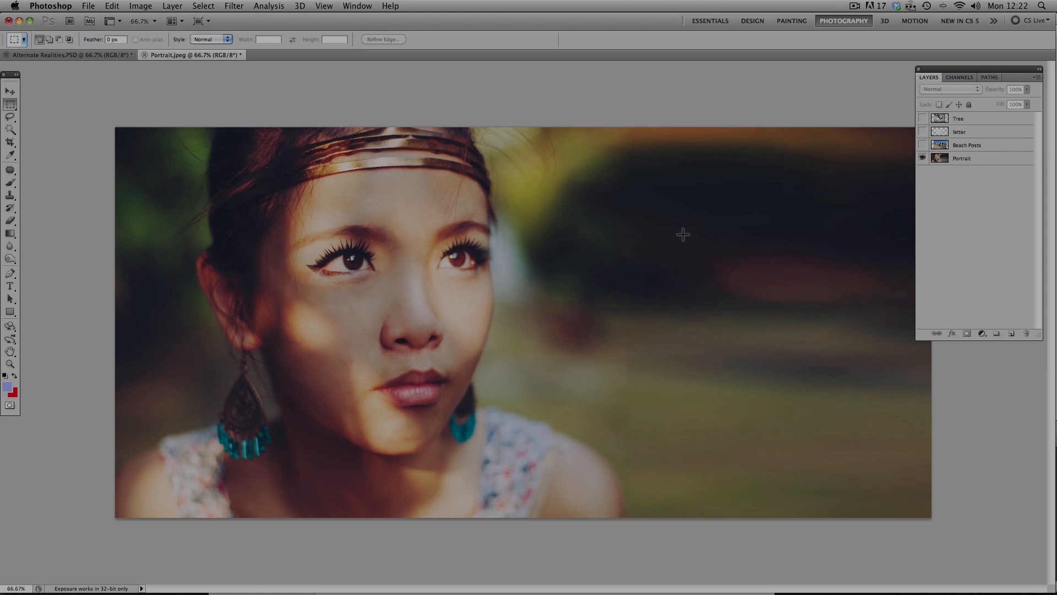
click(923, 145)
key(v)
drag(676, 355, 731, 348)
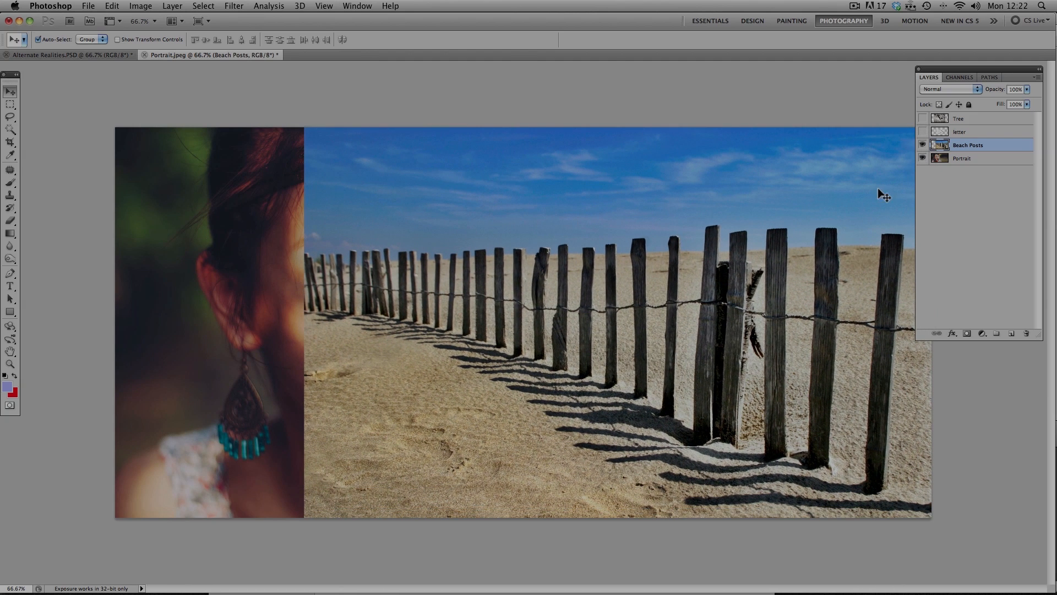
Step: Try lowering the Beach Posts layer's opacity to about 24% over the portrait, and restore it to 100%
click(923, 144)
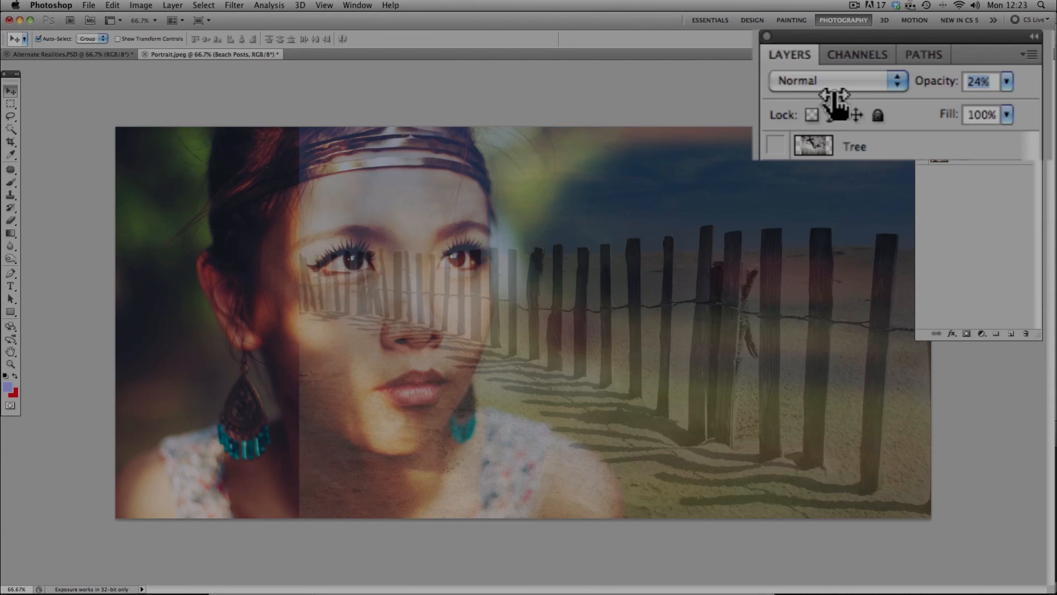
drag(992, 91, 924, 100)
drag(776, 106, 950, 90)
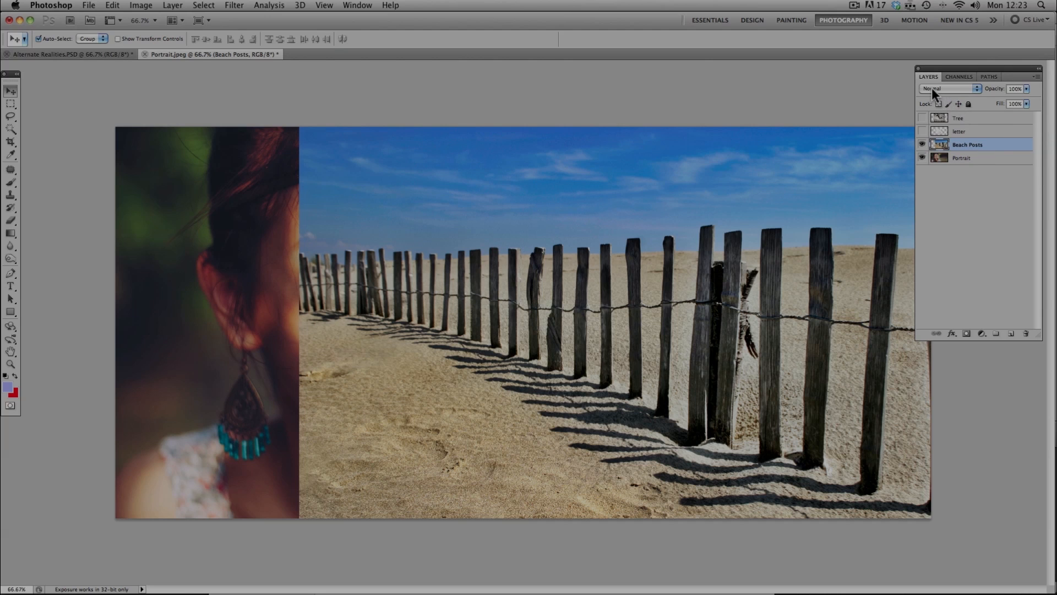
Step: Try the Multiply, Color Burn, Screen and Soft Light blend modes on the Beach Posts layer
click(931, 87)
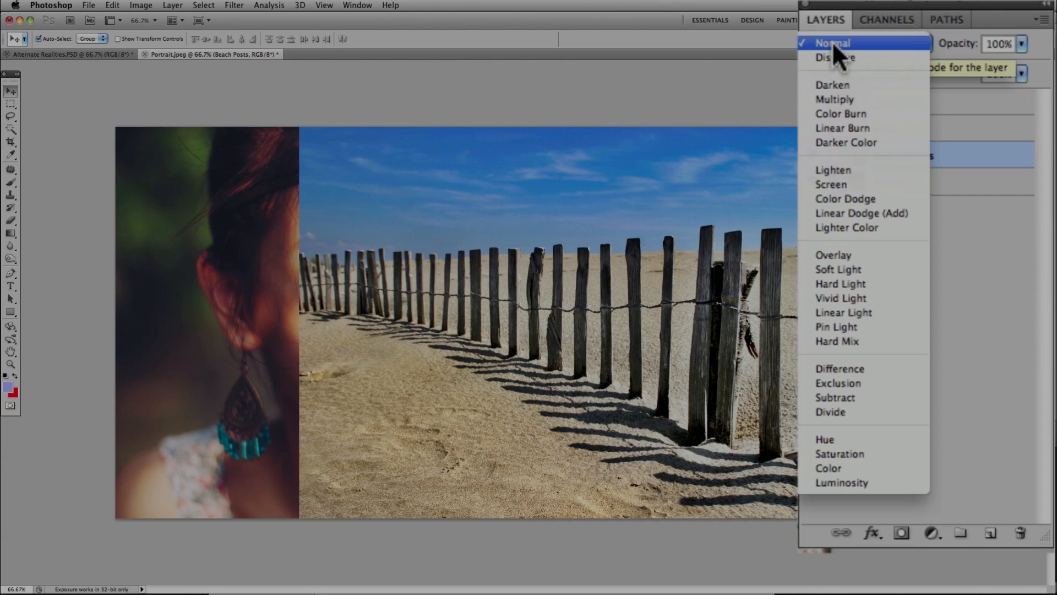
click(839, 99)
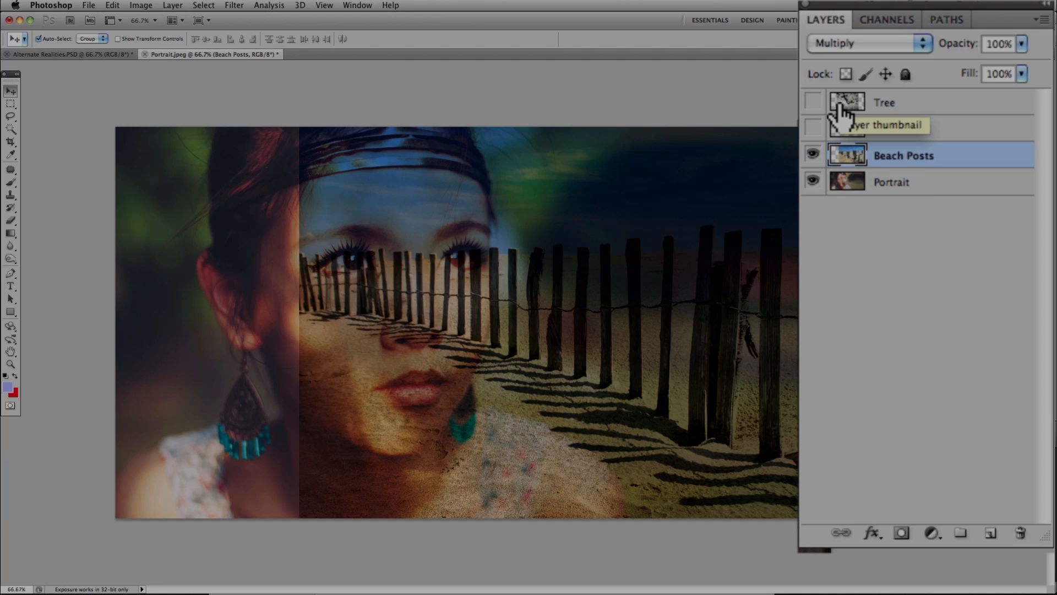
click(841, 43)
click(841, 55)
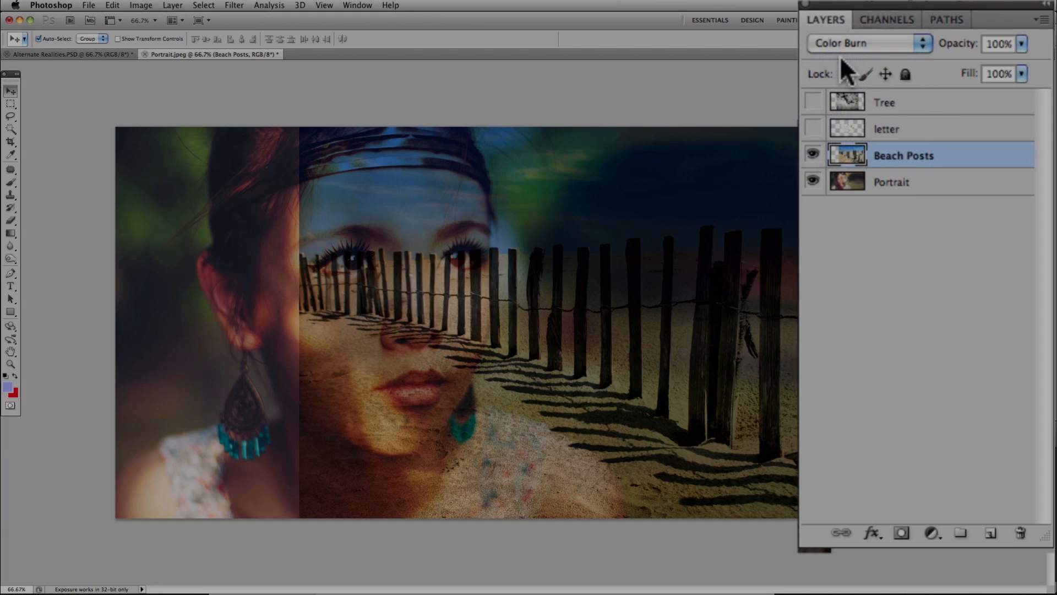
click(840, 43)
click(838, 66)
click(841, 45)
click(840, 78)
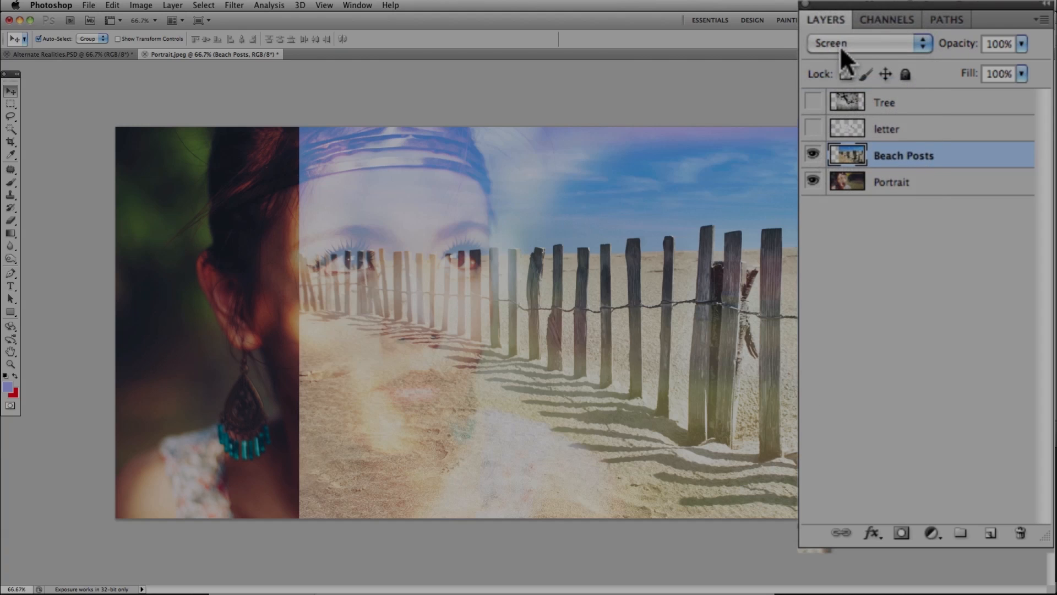
click(841, 45)
click(839, 122)
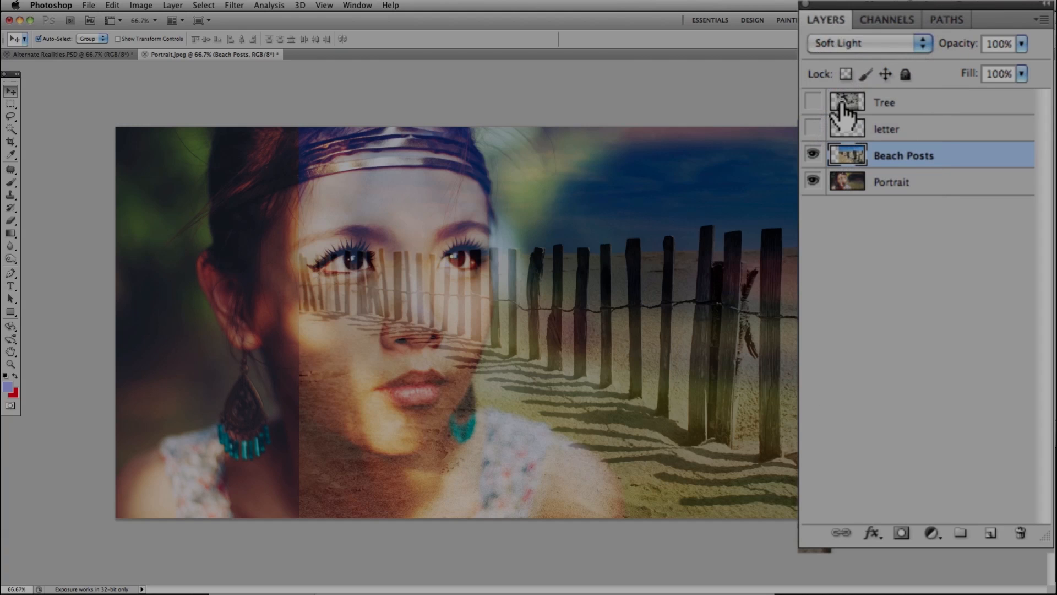
Step: Try the Hard Light, Vivid Light and Pin Light blend modes on the Beach Posts layer
click(843, 42)
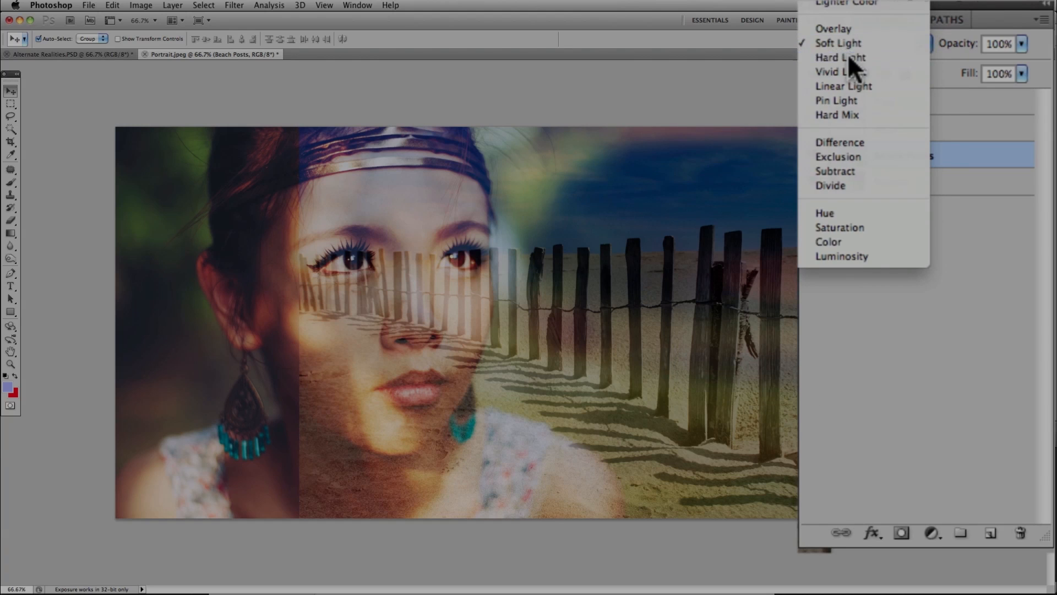
click(848, 56)
click(851, 39)
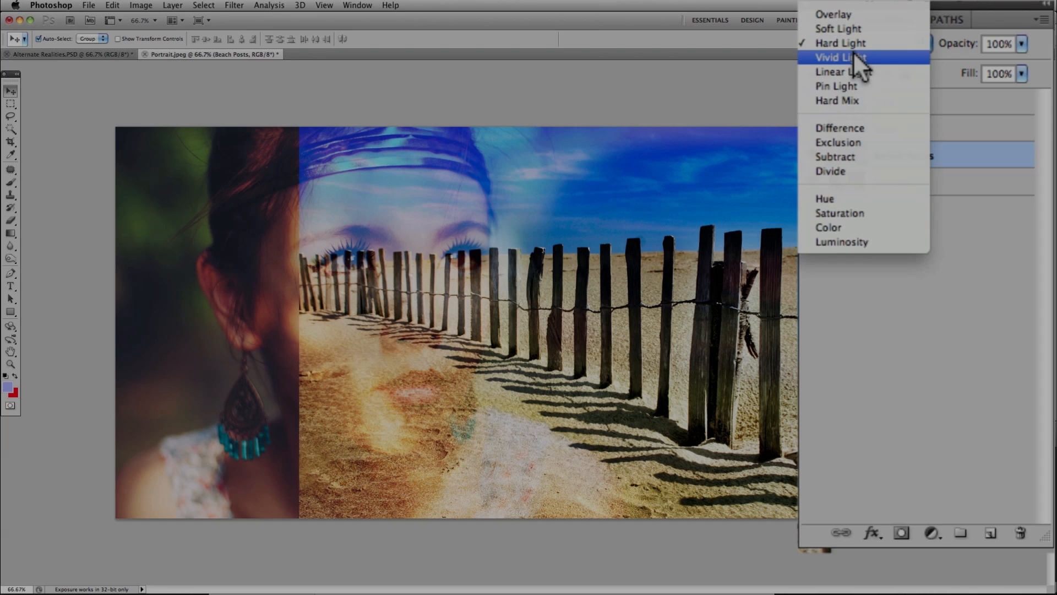
click(853, 53)
click(854, 51)
click(854, 65)
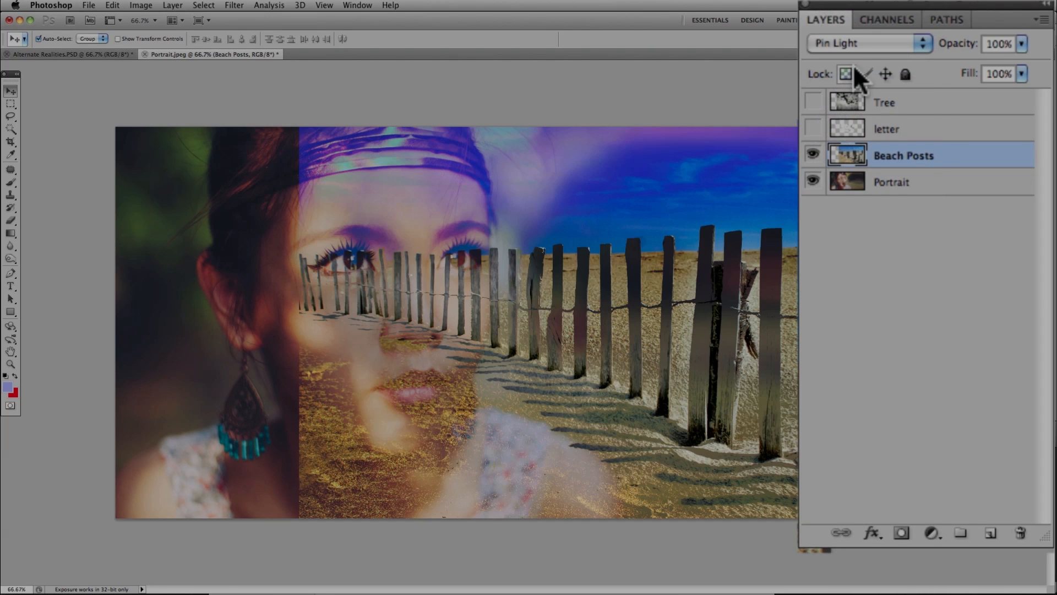
Step: Try the Exclusion, Saturation and Darken blend modes on the Beach Posts layer
click(857, 39)
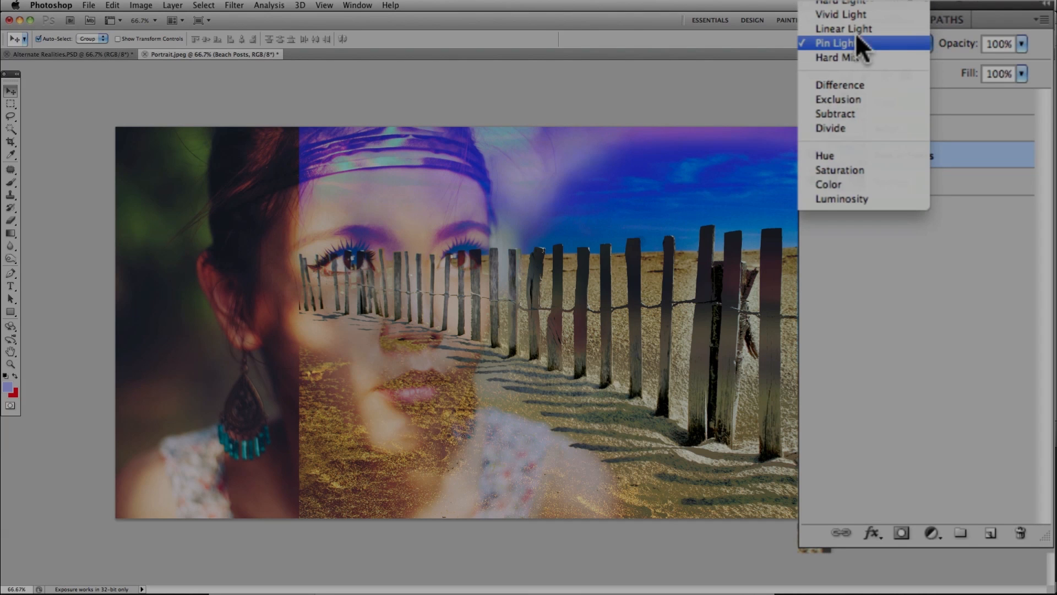
click(858, 101)
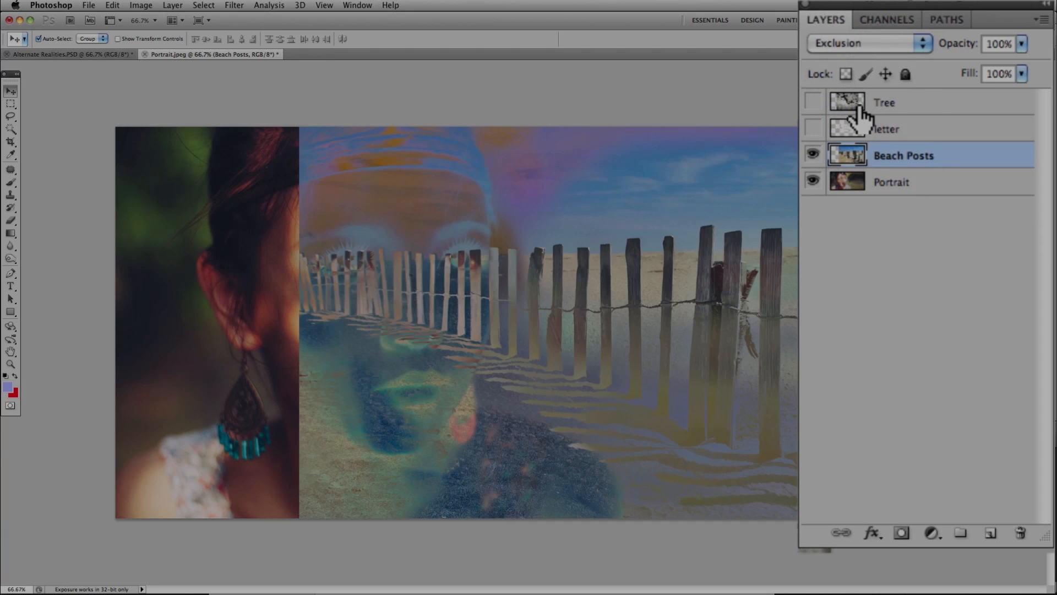
click(858, 45)
click(858, 112)
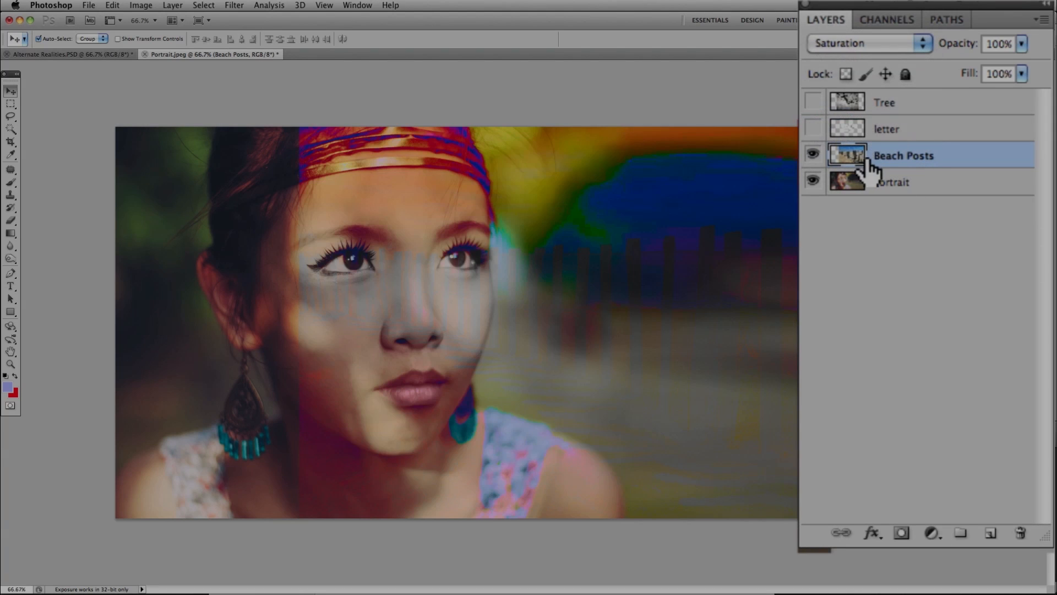
click(864, 42)
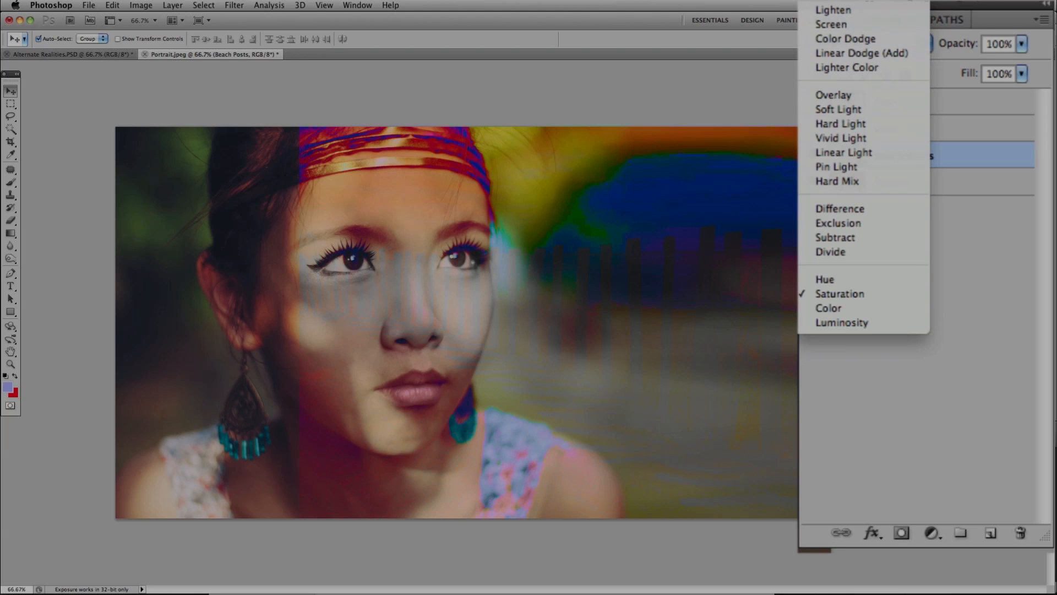
click(856, 1)
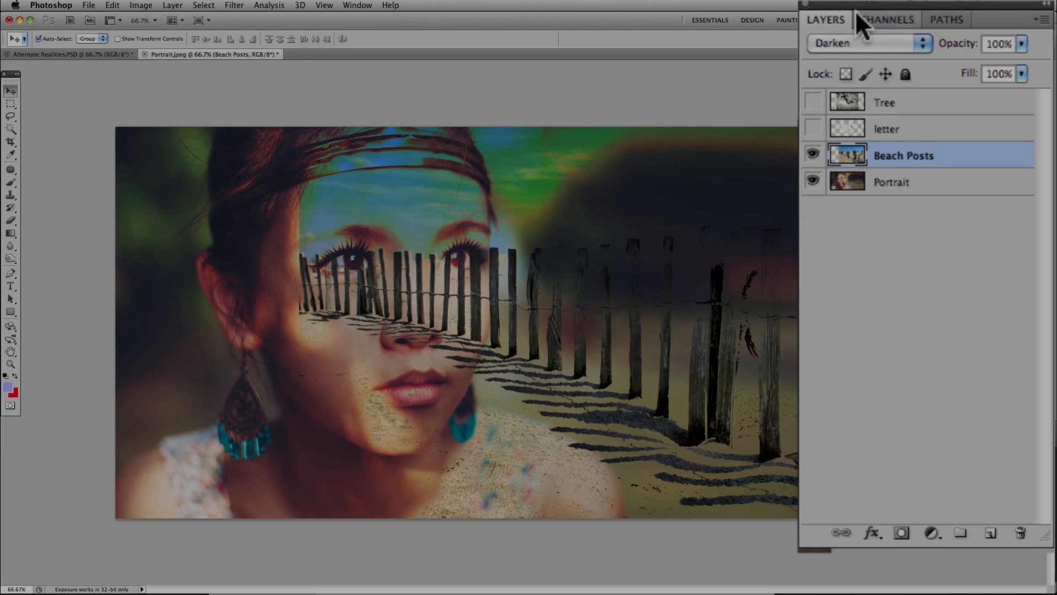
Step: Set the Beach Posts layer to Hard Light blending at 46% opacity
click(855, 42)
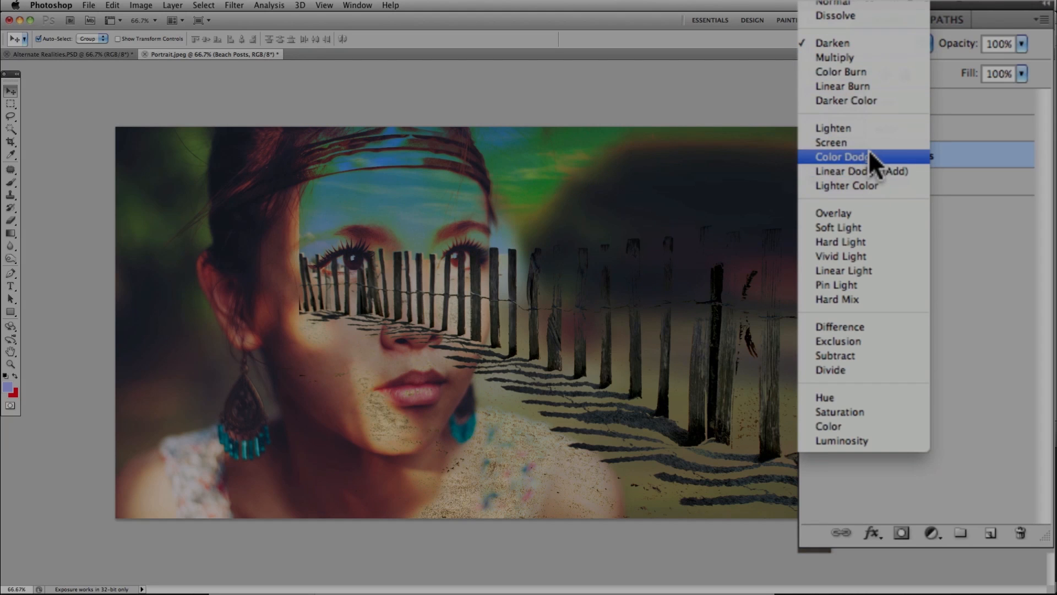
click(874, 240)
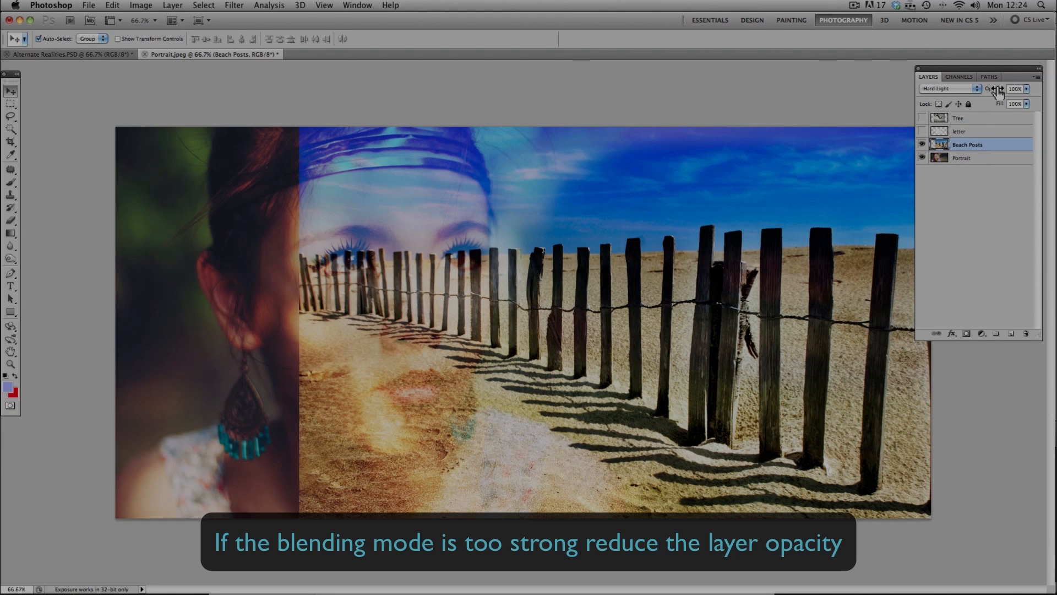
mouse_move(998, 94)
mouse_down()
mouse_move(910, 93)
mouse_move(997, 93)
mouse_up()
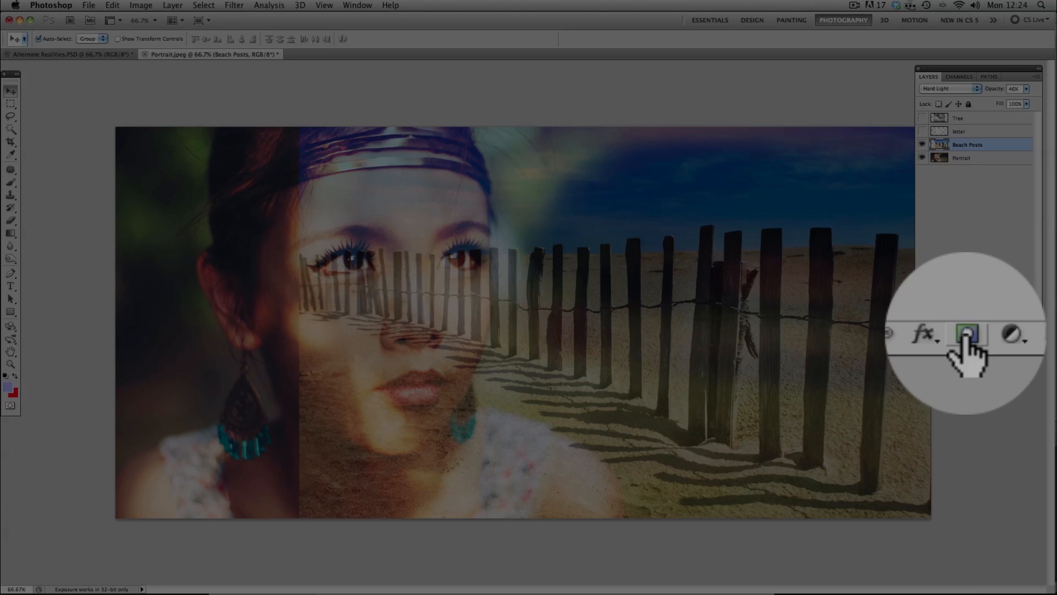
Step: Add a layer mask to Beach Posts and set up the Brush tool at 100% opacity
click(966, 334)
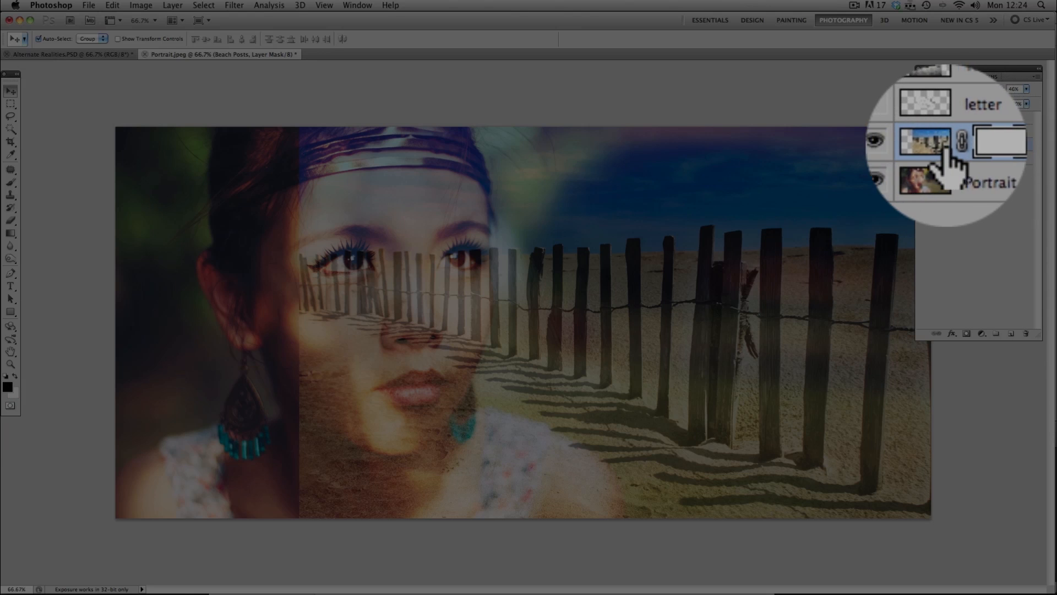
click(11, 183)
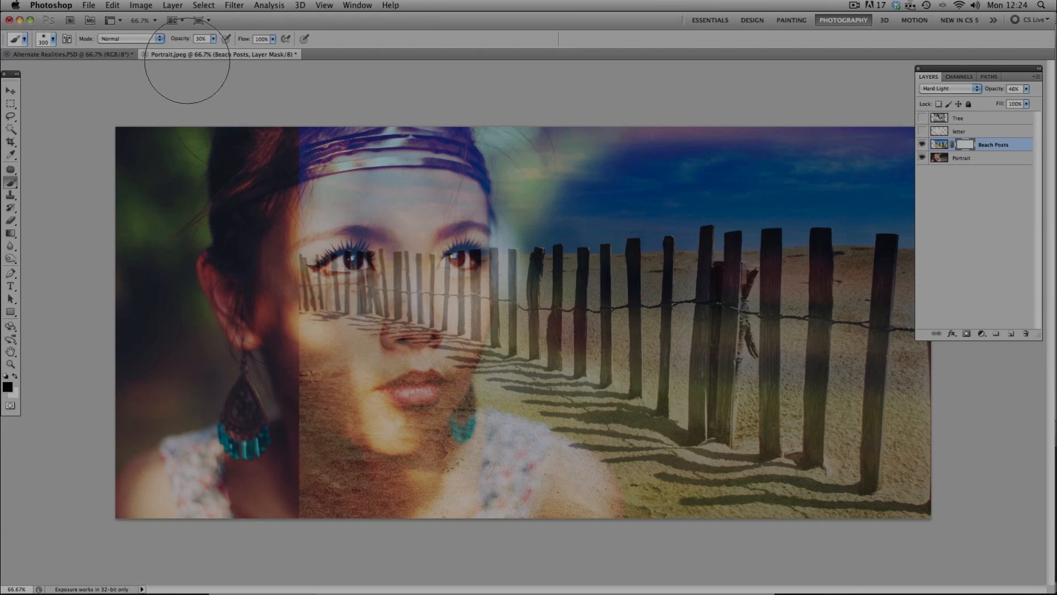
click(213, 39)
drag(229, 48, 259, 48)
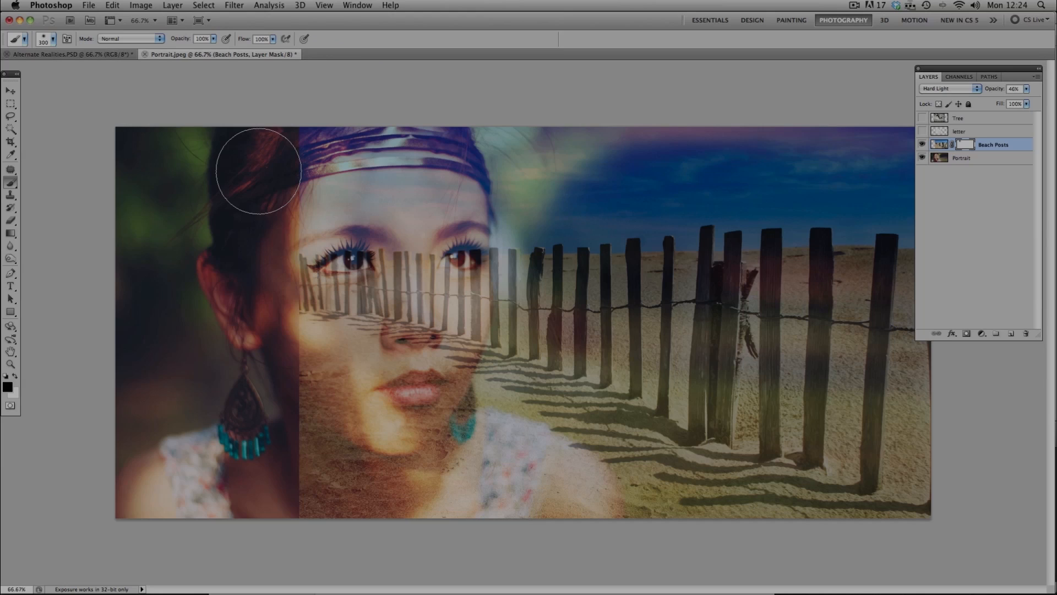
Step: Paint black on the Beach Posts mask over the woman's hair, face and shoulder with a 300 px, 0% hardness brush
mouse_move(258, 170)
mouse_down()
mouse_move(317, 135)
mouse_move(269, 204)
mouse_move(339, 131)
mouse_move(307, 203)
mouse_move(345, 162)
mouse_move(303, 262)
mouse_move(305, 287)
mouse_move(335, 295)
mouse_move(324, 363)
mouse_move(337, 428)
mouse_move(307, 364)
mouse_move(324, 366)
mouse_move(326, 456)
mouse_move(350, 480)
mouse_move(471, 507)
mouse_move(456, 513)
mouse_move(543, 510)
mouse_move(579, 521)
mouse_up()
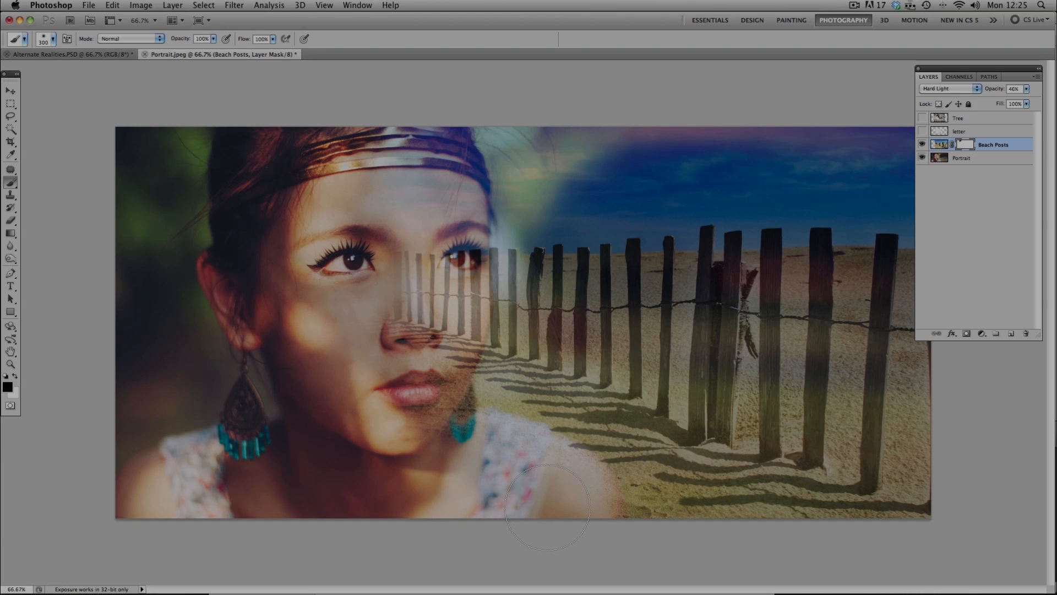
mouse_move(387, 374)
mouse_down()
mouse_move(421, 319)
mouse_move(432, 270)
mouse_move(448, 275)
mouse_move(444, 290)
mouse_move(426, 295)
mouse_up()
right_click(419, 297)
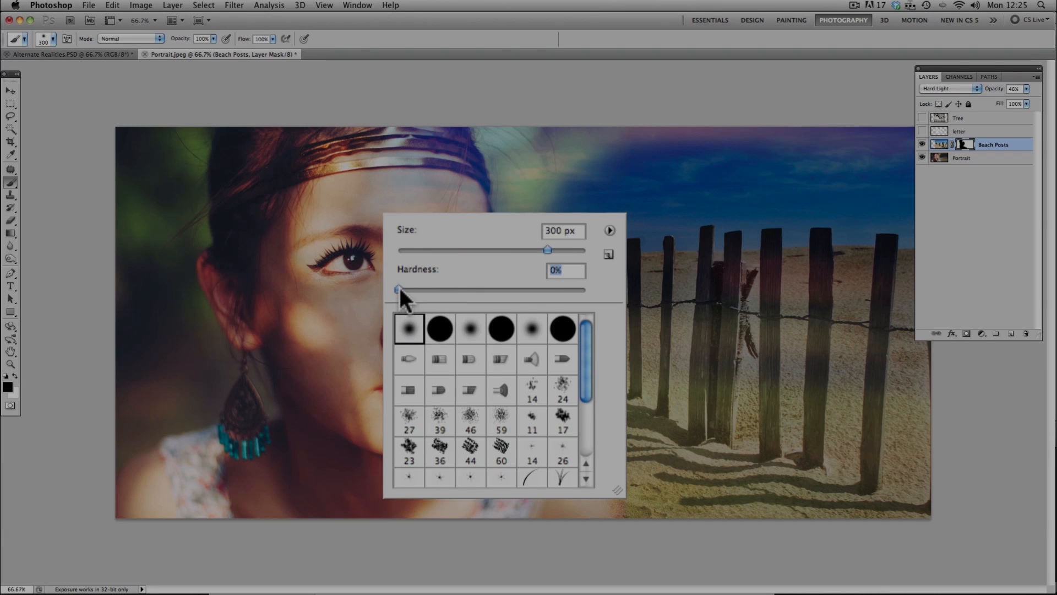
key(Return)
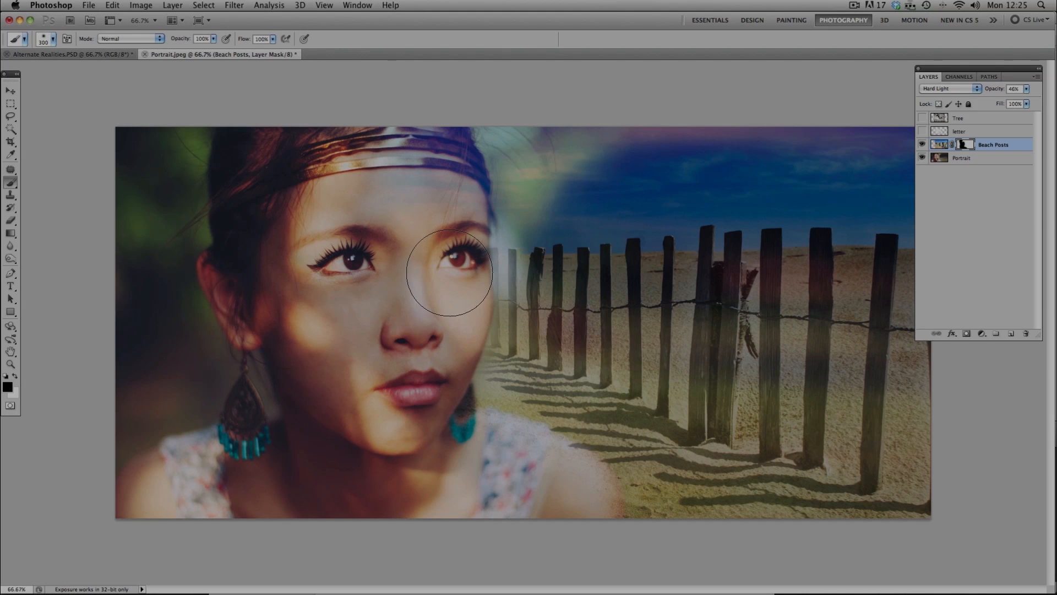
mouse_move(441, 241)
mouse_down()
mouse_move(438, 193)
mouse_move(413, 200)
mouse_move(410, 159)
mouse_up()
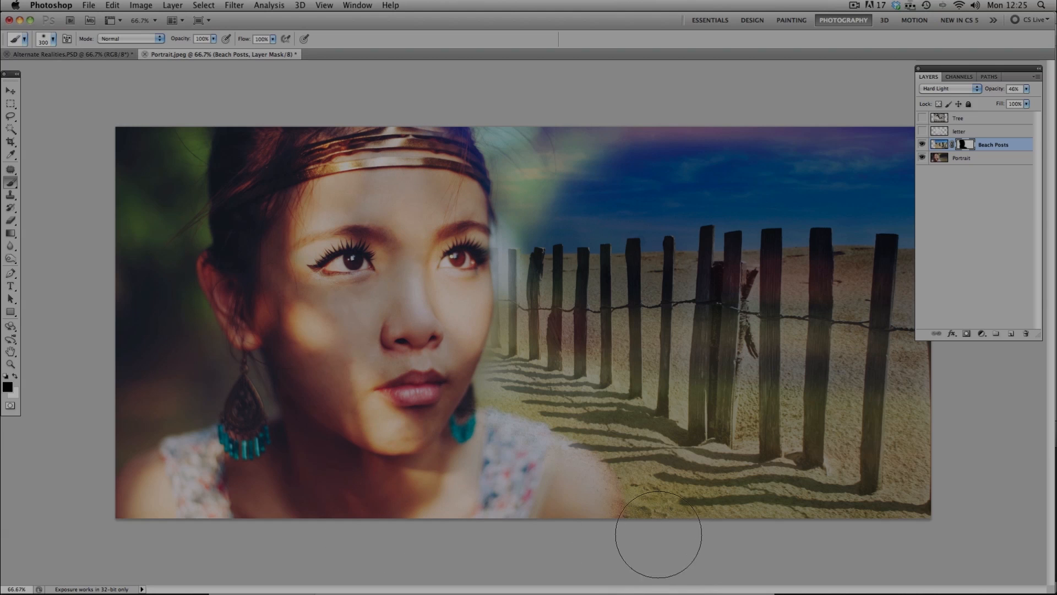
Step: Paint white on the Beach Posts mask with the 300 px brush to bring the posts back over the woman's cheek and eye
key(z)
drag(611, 498, 659, 498)
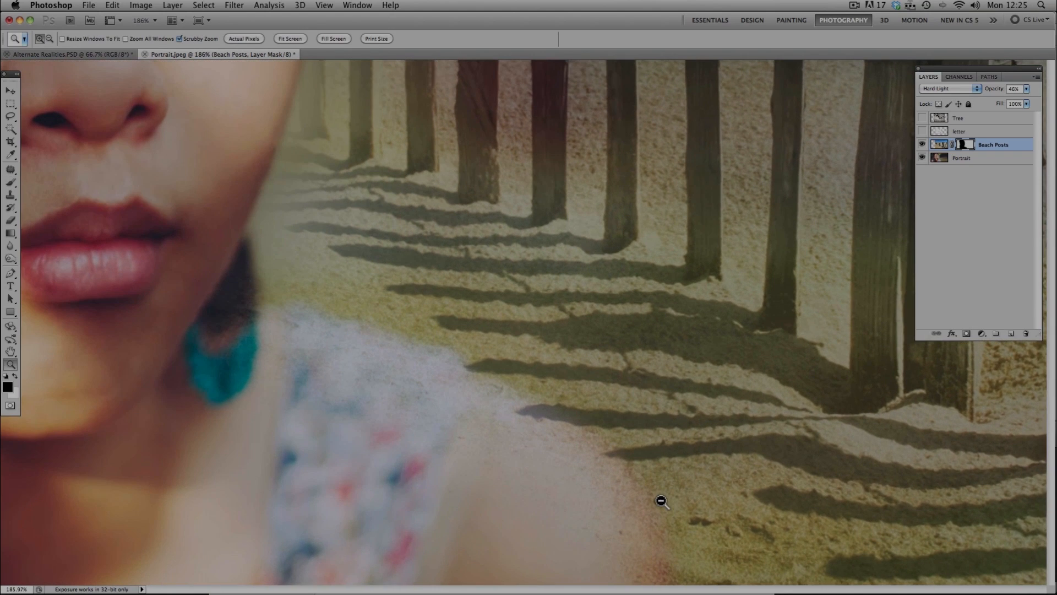
key(b)
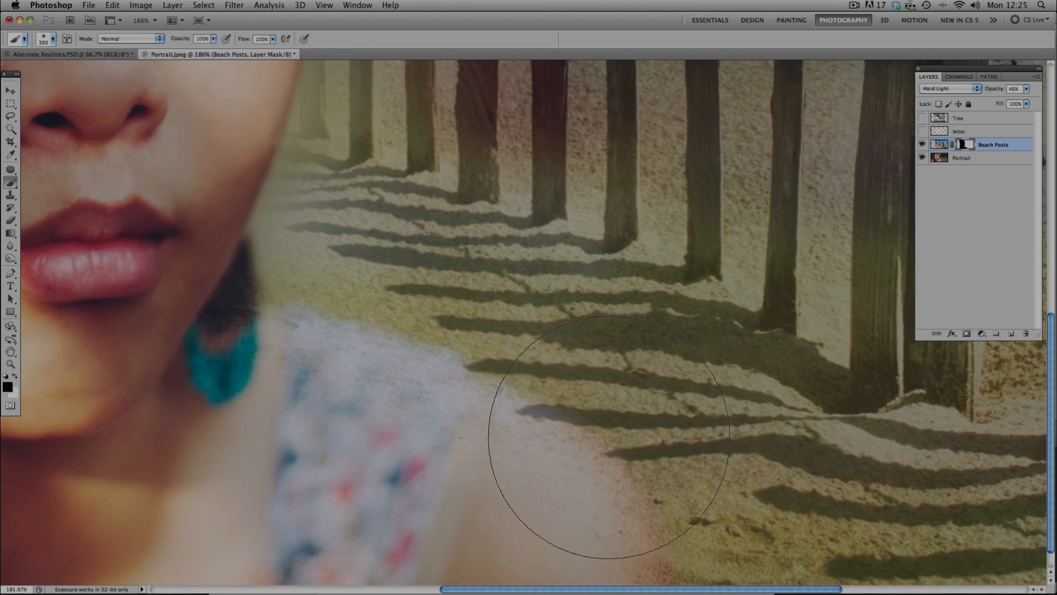
key(z)
mouse_move(521, 417)
mouse_down()
mouse_move(480, 420)
mouse_move(492, 420)
mouse_up()
key(b)
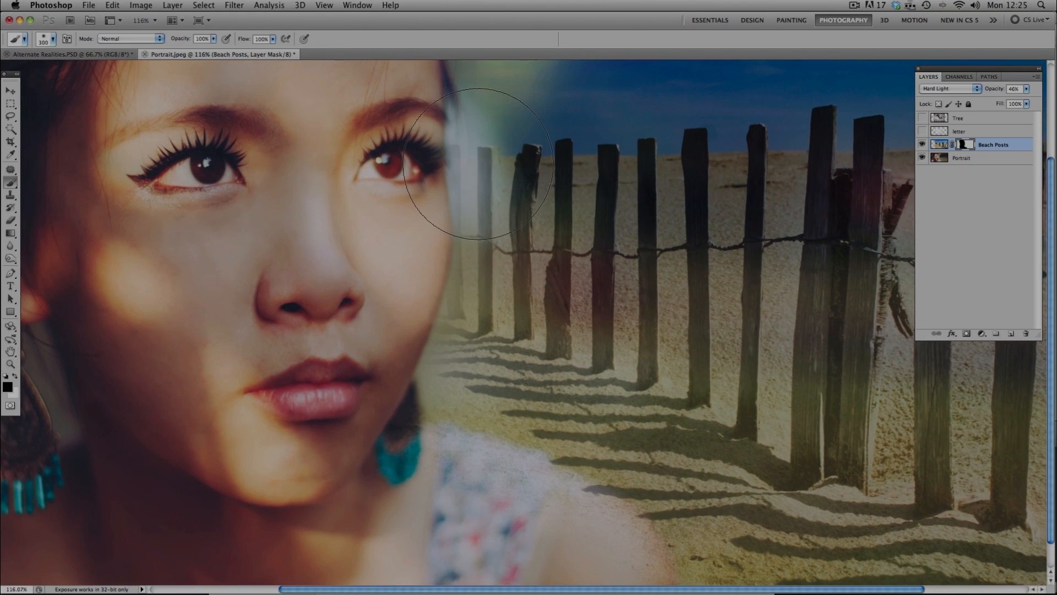
scroll(438, 187, up, 1)
mouse_move(430, 186)
mouse_down()
mouse_move(406, 201)
mouse_move(425, 203)
mouse_move(406, 248)
mouse_up()
click(15, 376)
mouse_move(480, 166)
mouse_down()
mouse_move(491, 161)
mouse_move(464, 175)
mouse_move(467, 126)
mouse_move(465, 261)
mouse_up()
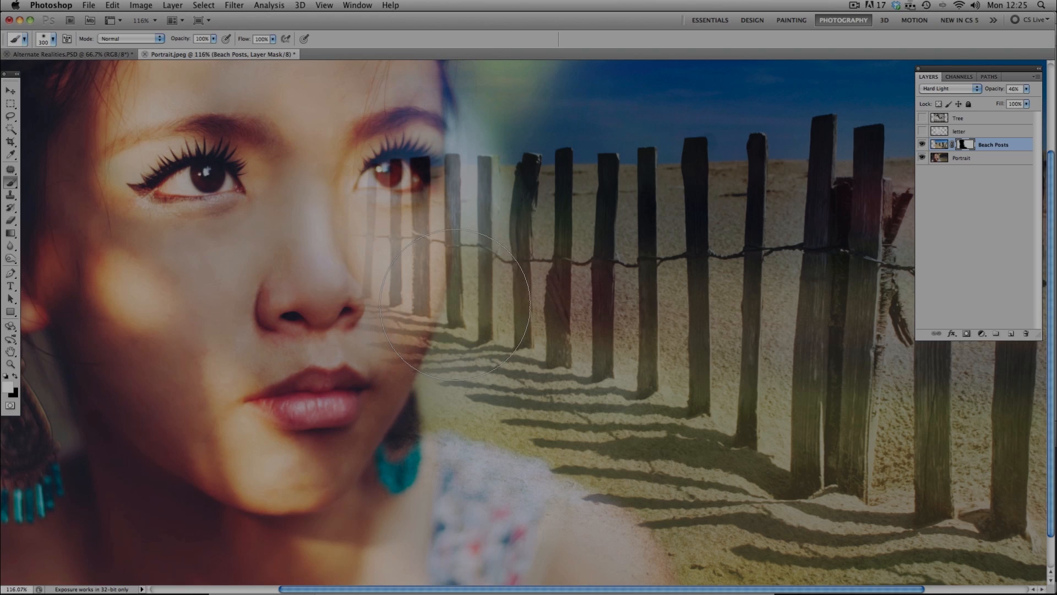
drag(548, 229, 656, 306)
Step: Paint black on the Beach Posts mask with a 175 px brush to hide the posts over the woman's cheek and eye
key(x)
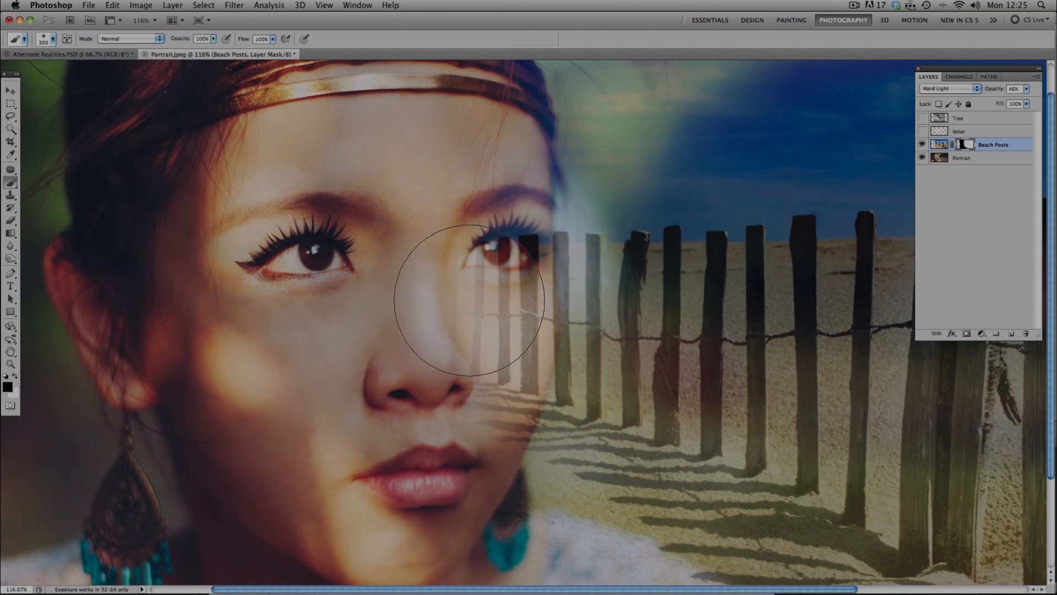
key(bracketleft)
key(bracketleft)
key(bracketleft)
mouse_move(490, 285)
mouse_down()
mouse_move(483, 378)
mouse_move(495, 358)
mouse_move(499, 256)
mouse_up()
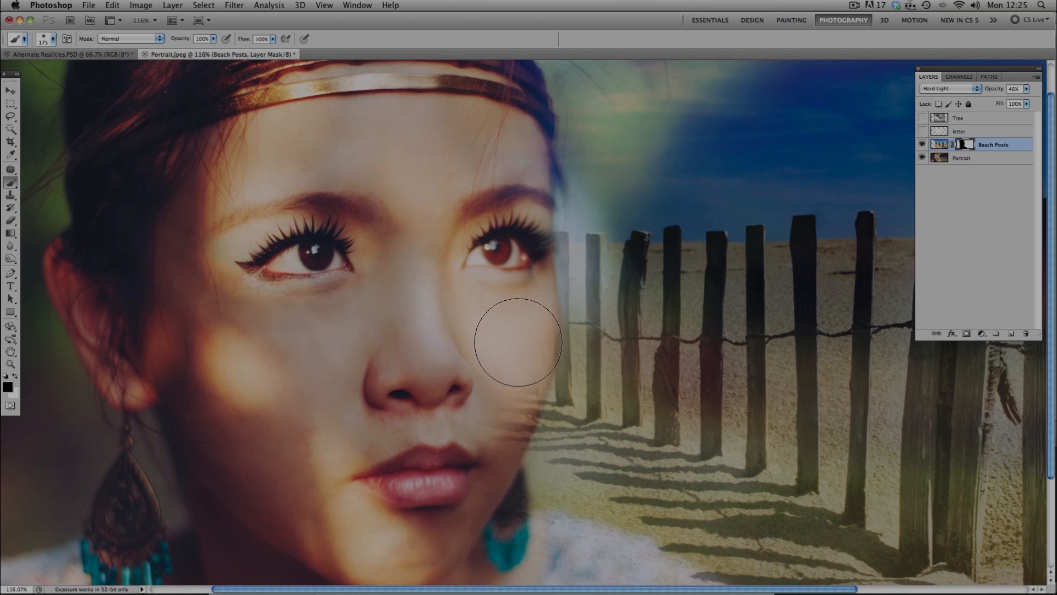
drag(517, 302, 516, 369)
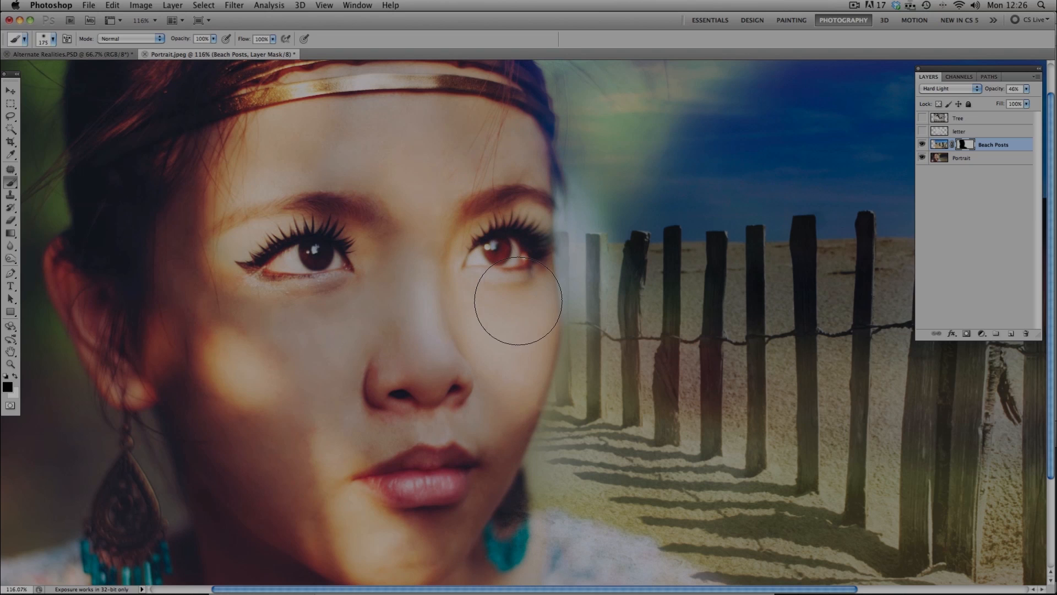
drag(497, 287, 500, 362)
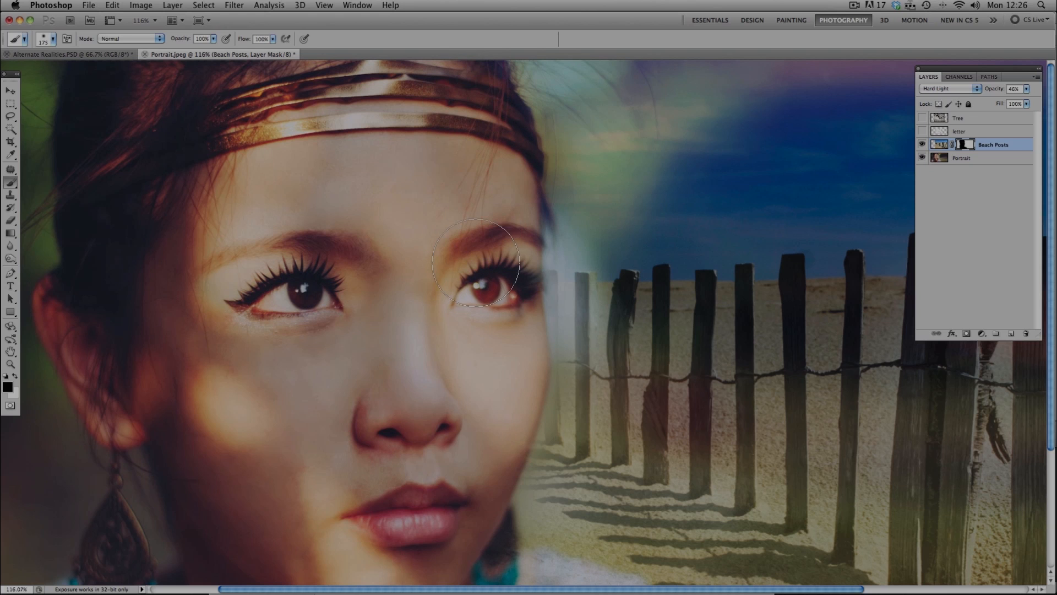
key(super+minus)
key(super+minus)
key(super+minus)
key(super+minus)
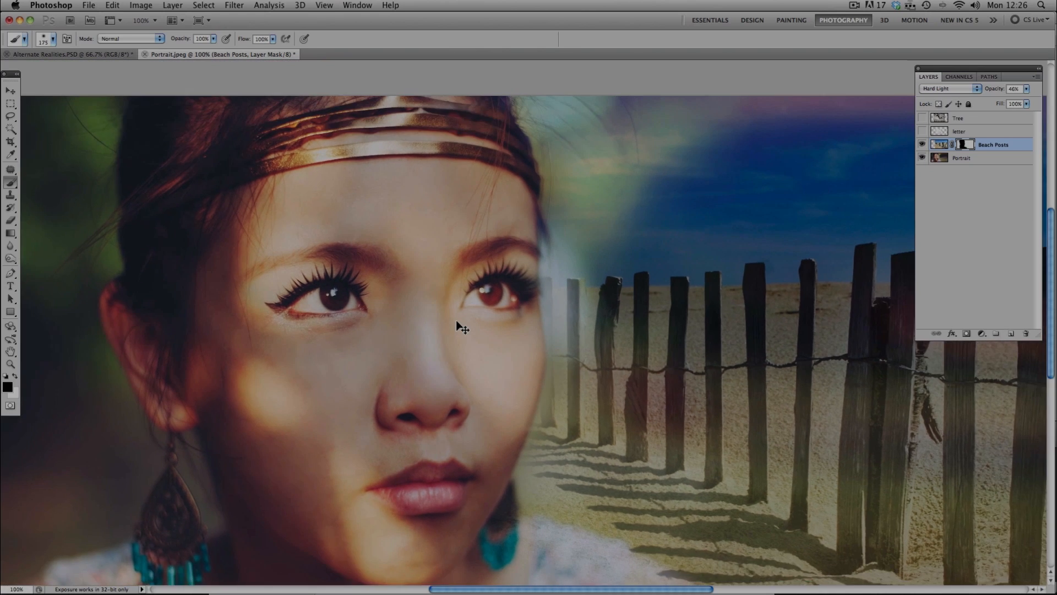
key(super+plus)
key(super+plus)
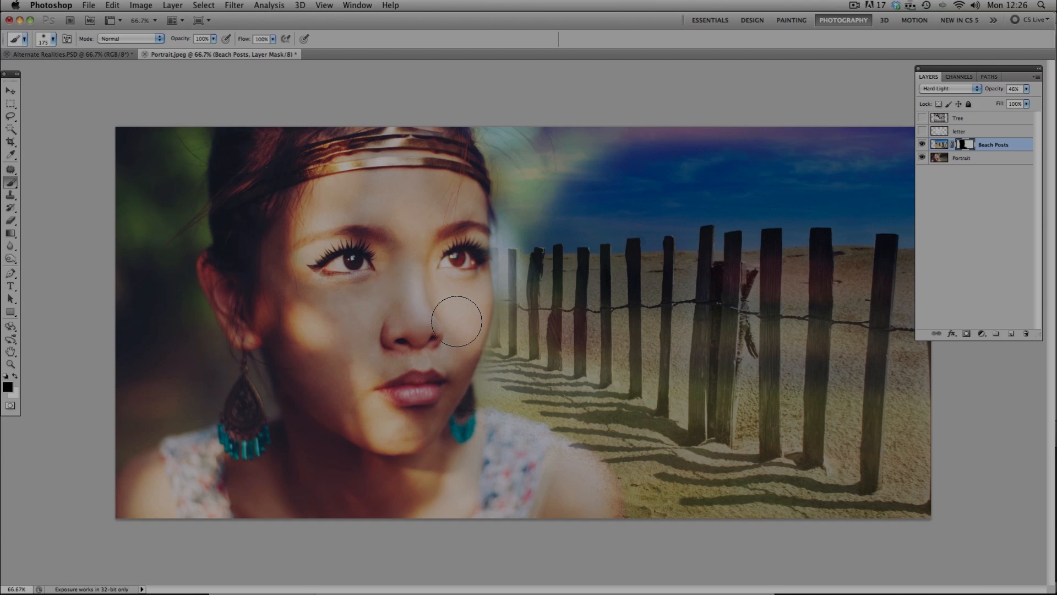
Step: Show the letter layer and place it in the canvas's upper-right corner over the sky, moving the layer list out of the way
click(922, 132)
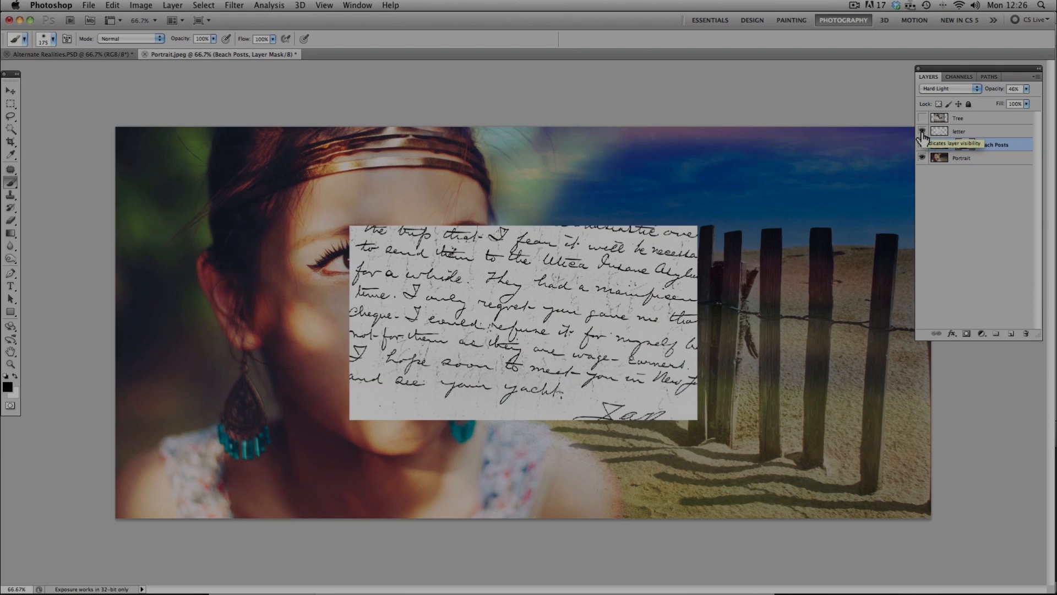
key(v)
drag(518, 312, 740, 215)
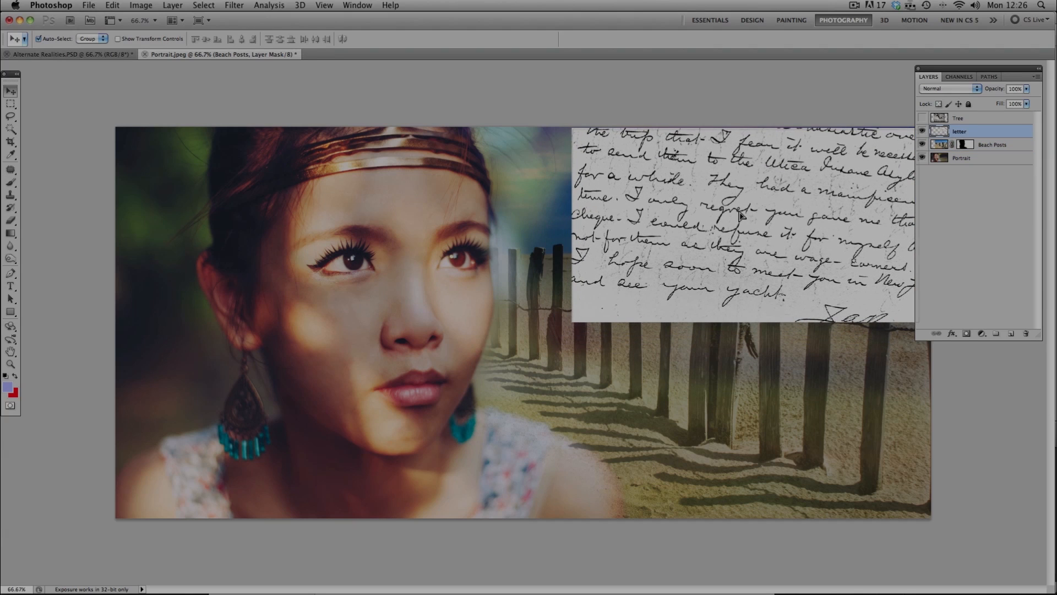
drag(999, 70, 142, 88)
drag(787, 220, 797, 217)
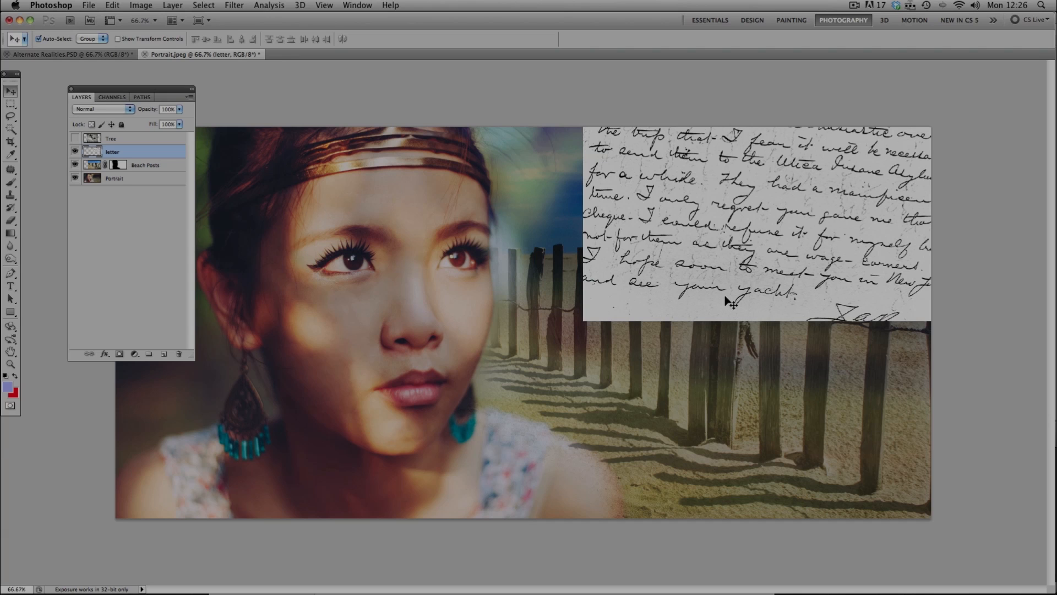
drag(817, 254, 807, 277)
Step: Free-transform the letter to 121.12% scale, rotate it clockwise by about 7.5°, and position it partly beyond the canvas's upper-right corner
key(super+t)
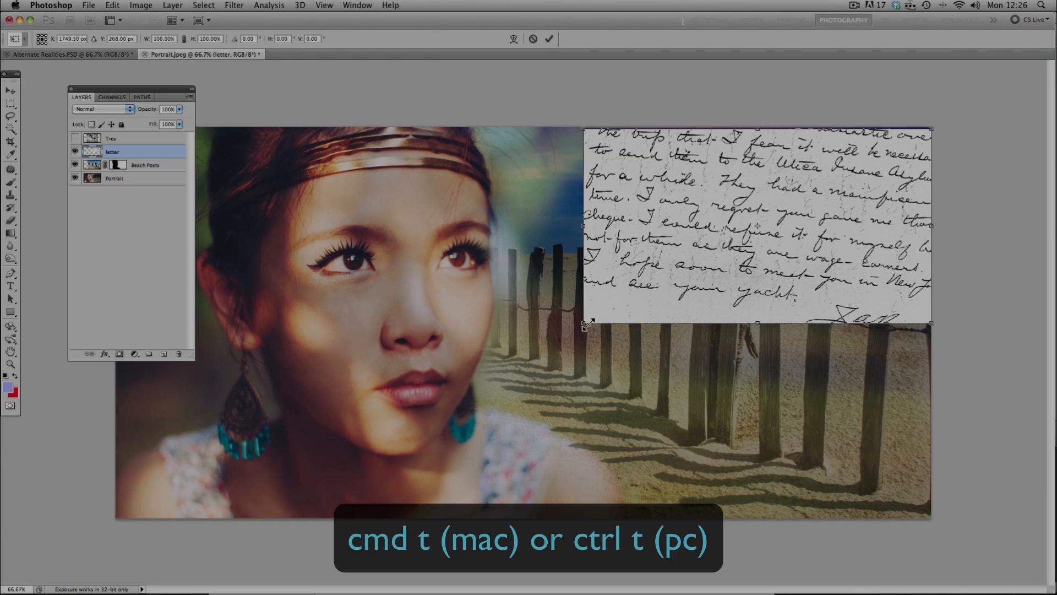
drag(587, 323, 542, 419)
drag(806, 257, 808, 251)
drag(997, 110, 991, 154)
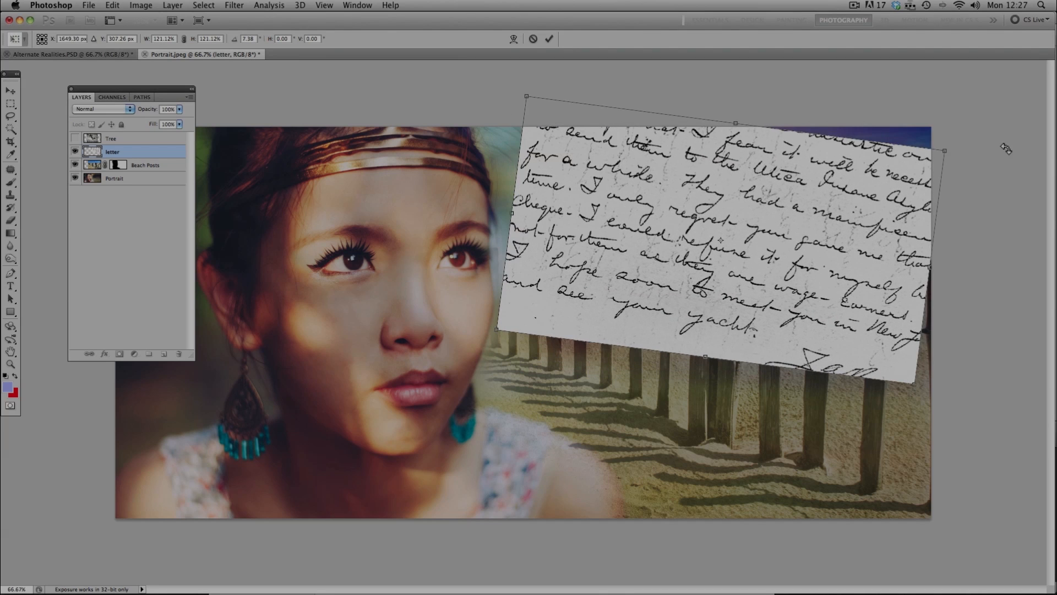
drag(934, 210, 969, 190)
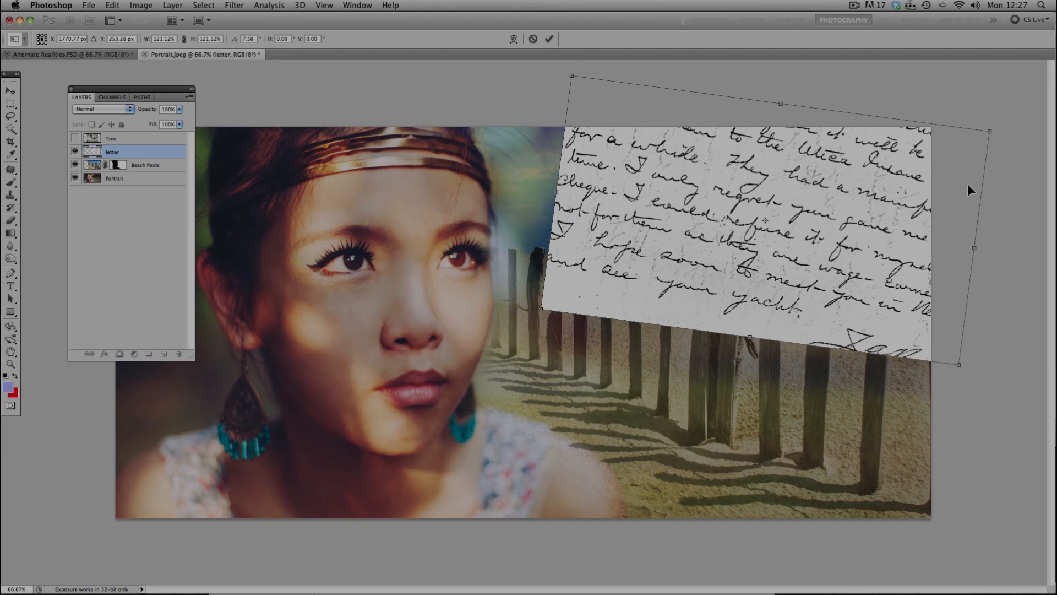
key(Return)
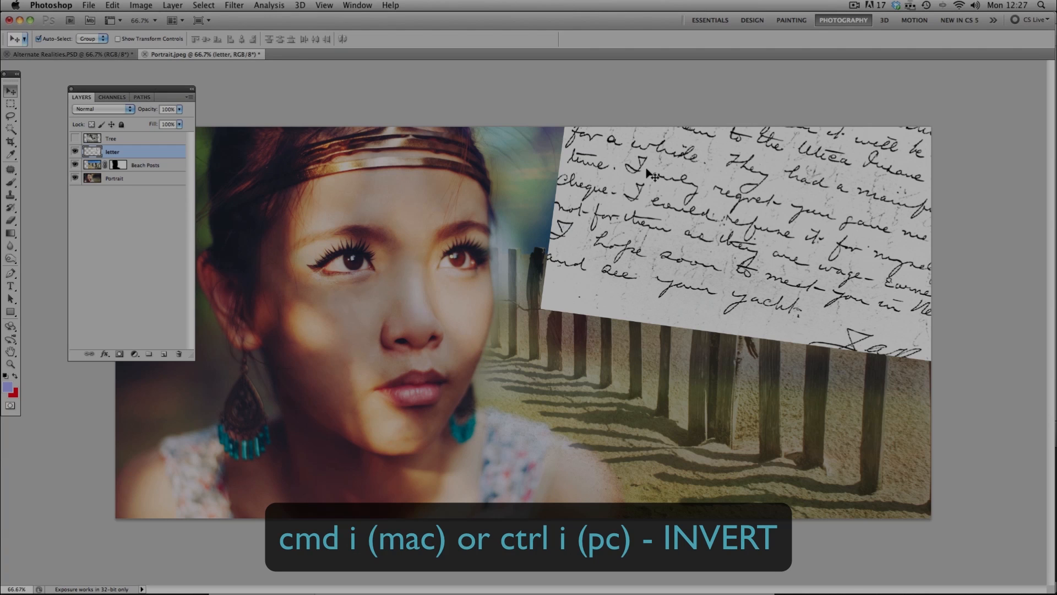
Step: Invert the letter to white writing on black and try the Multiply, Color Burn and Linear Burn blend modes on it
key(super+i)
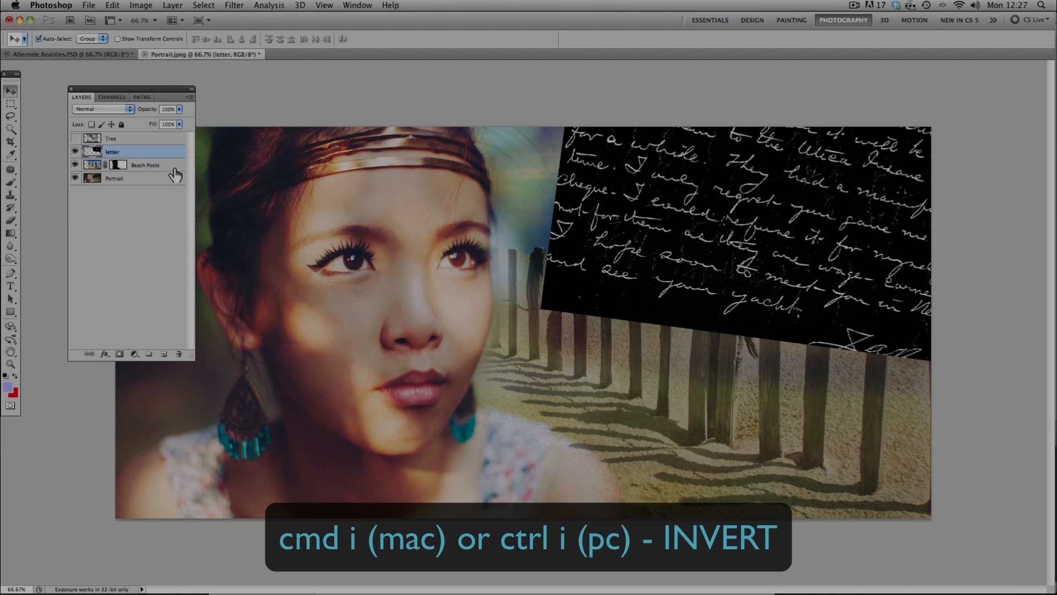
click(104, 109)
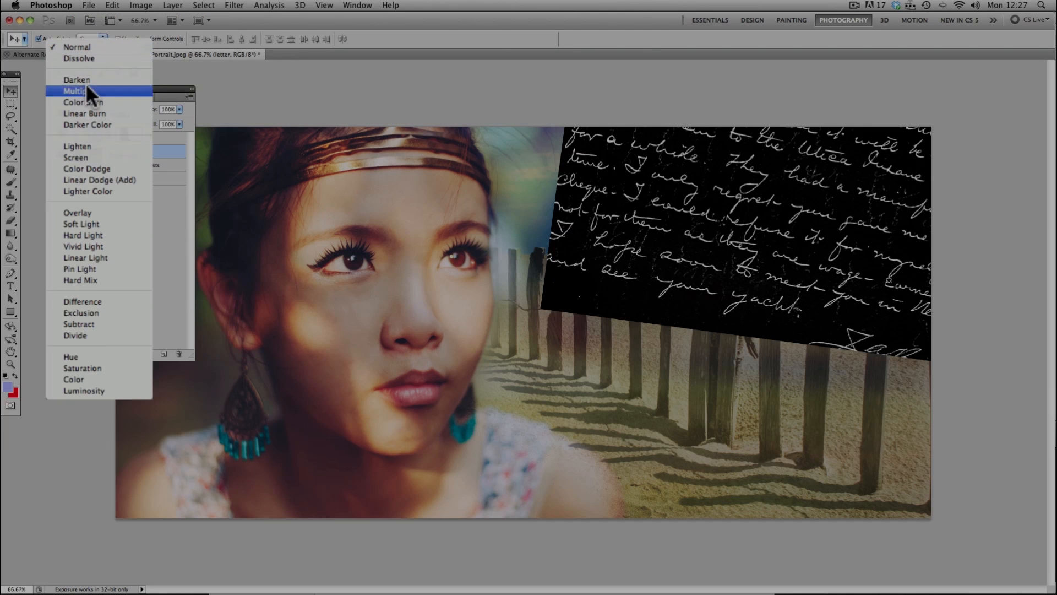
click(84, 90)
click(78, 43)
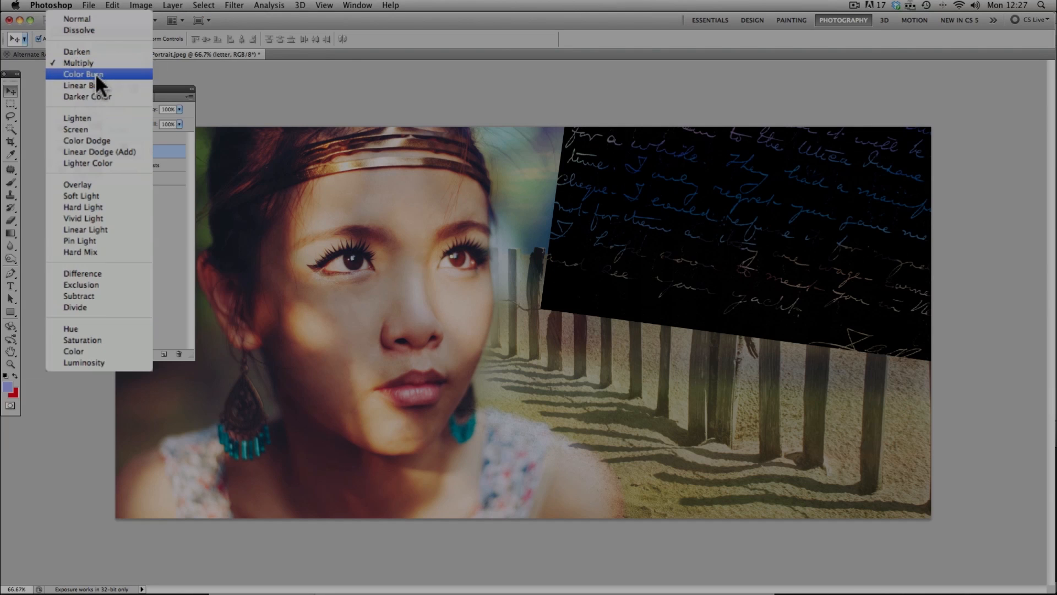
click(95, 73)
click(84, 45)
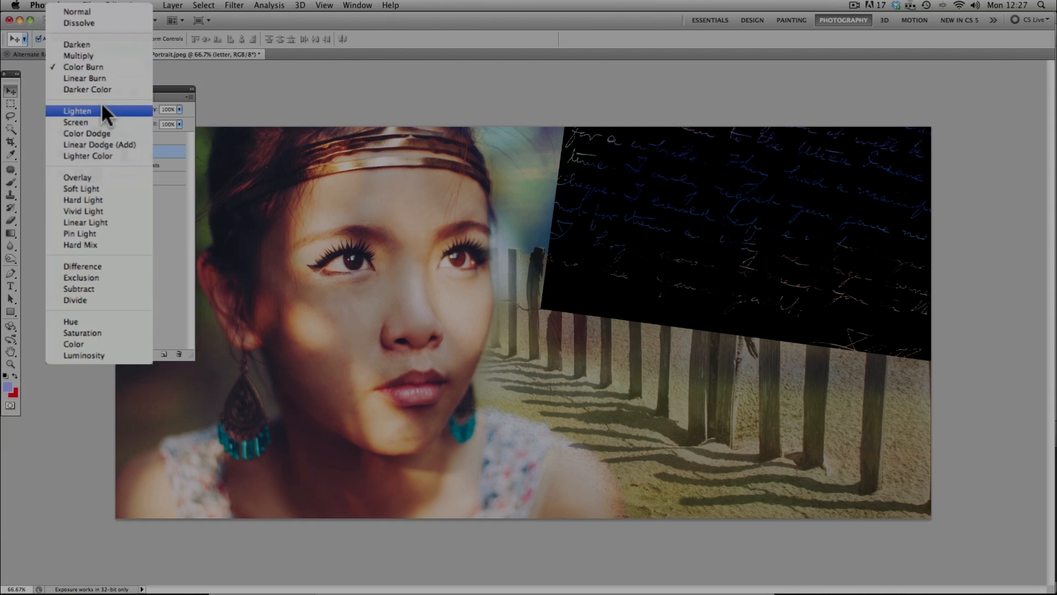
click(103, 78)
Step: Try the Screen, Lighten, Hard Light and Soft Light blend modes on the letter layer
click(88, 44)
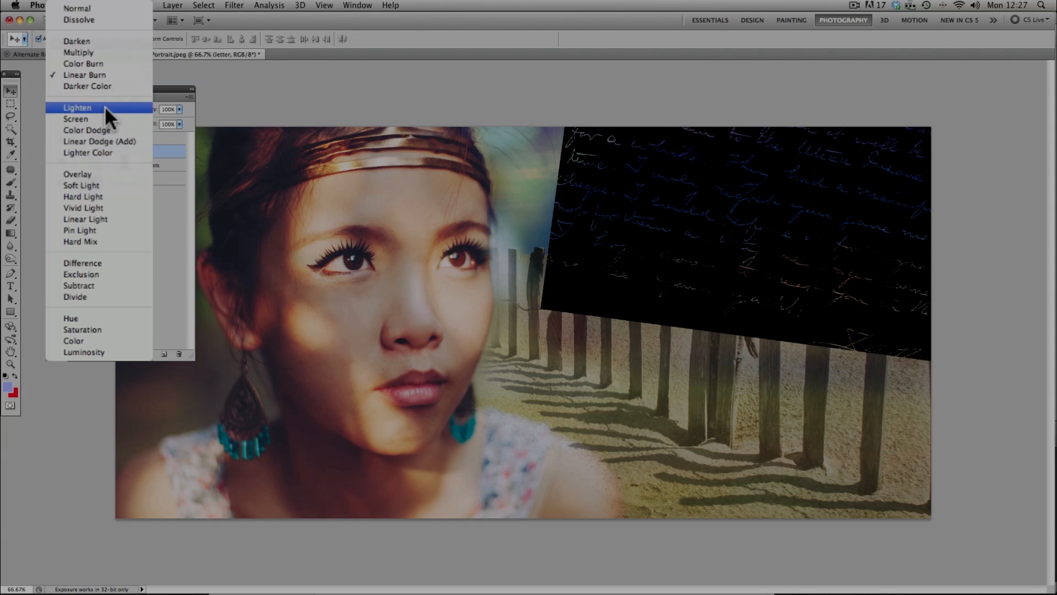
click(104, 113)
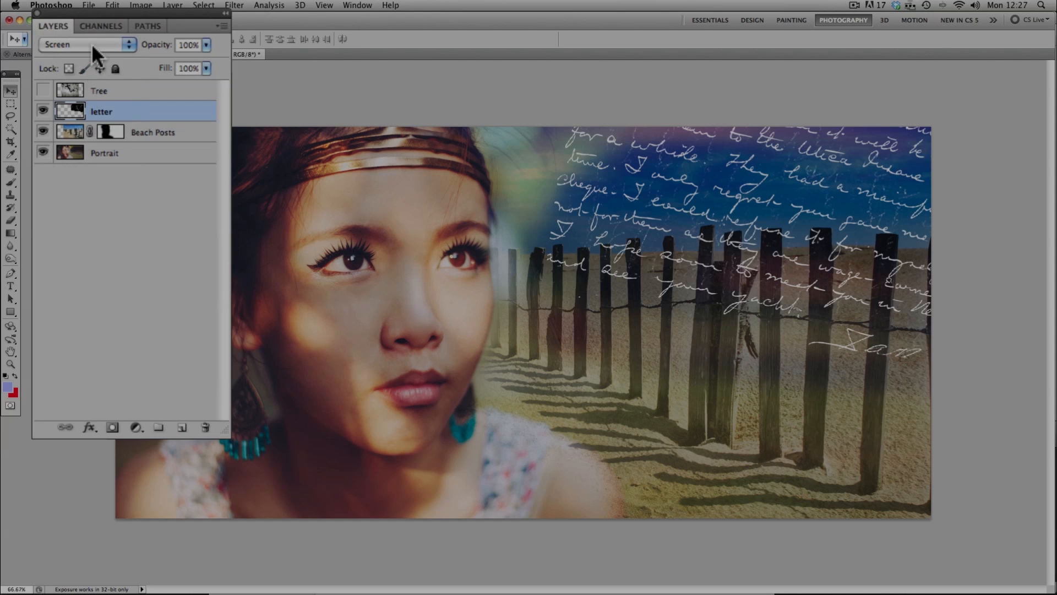
click(91, 43)
click(110, 106)
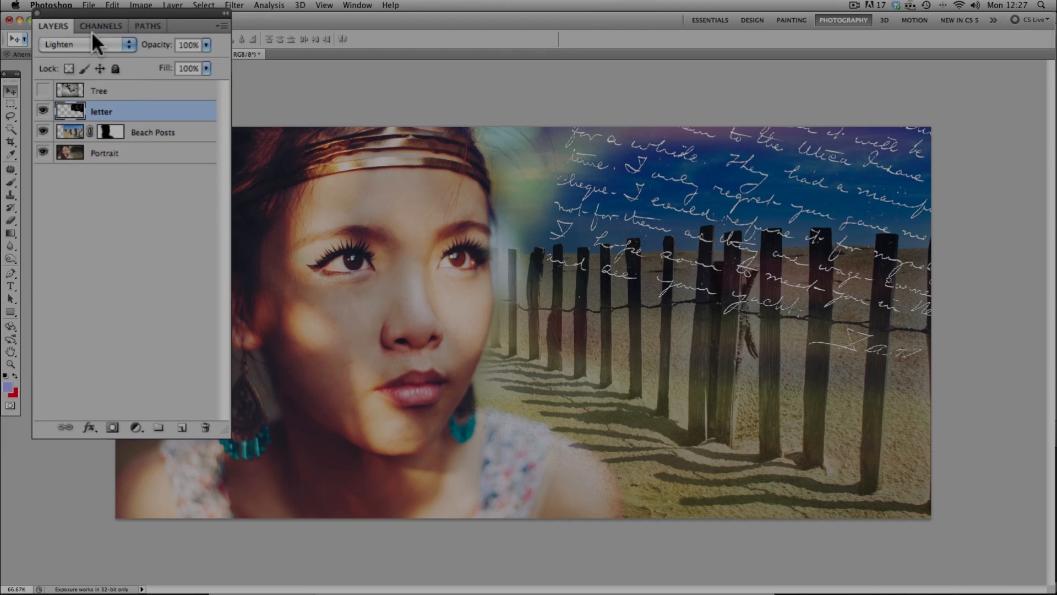
click(87, 45)
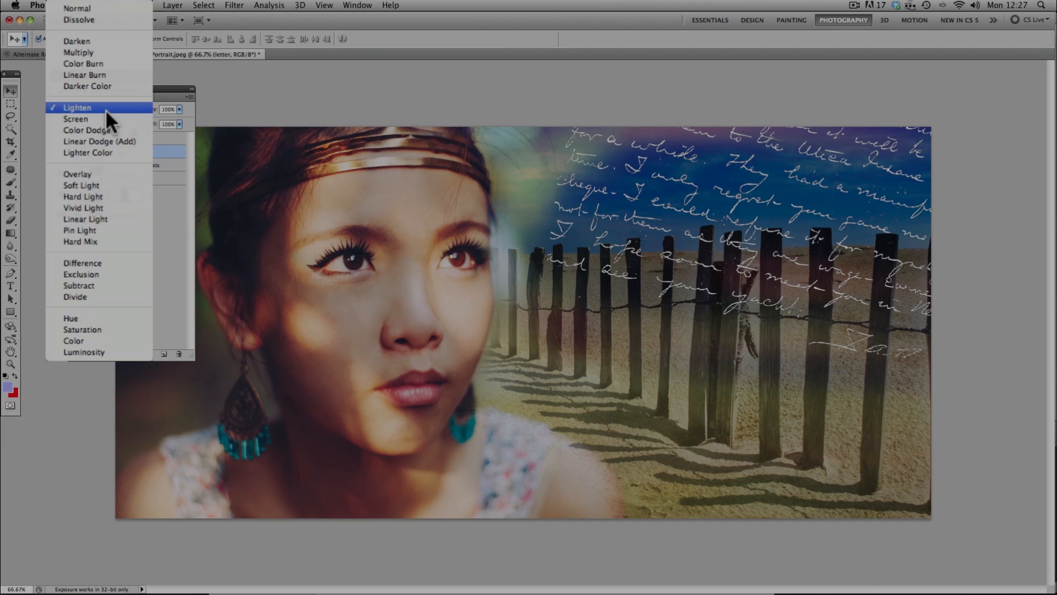
click(101, 117)
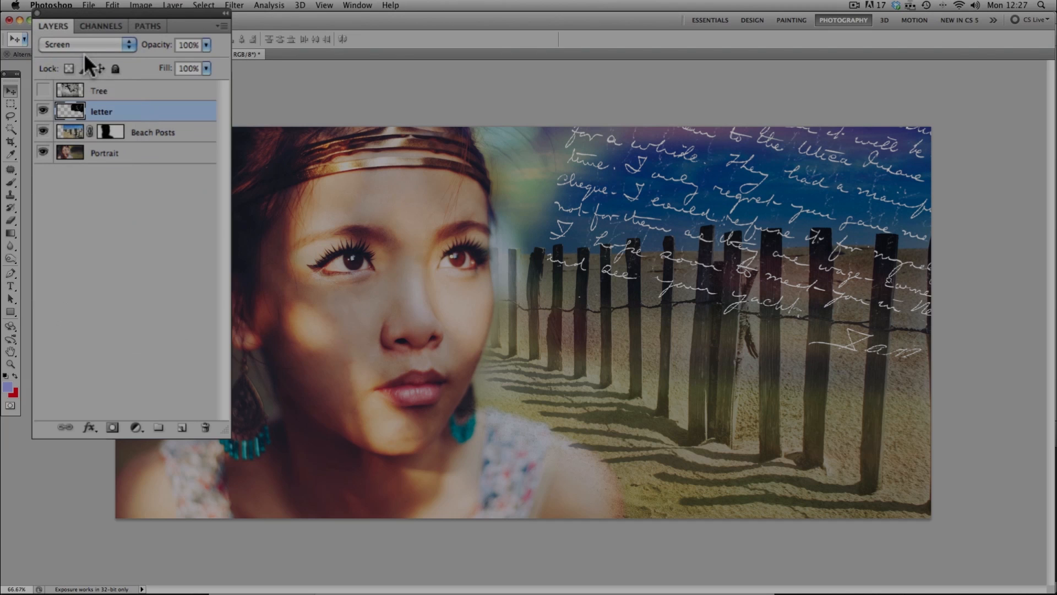
click(85, 47)
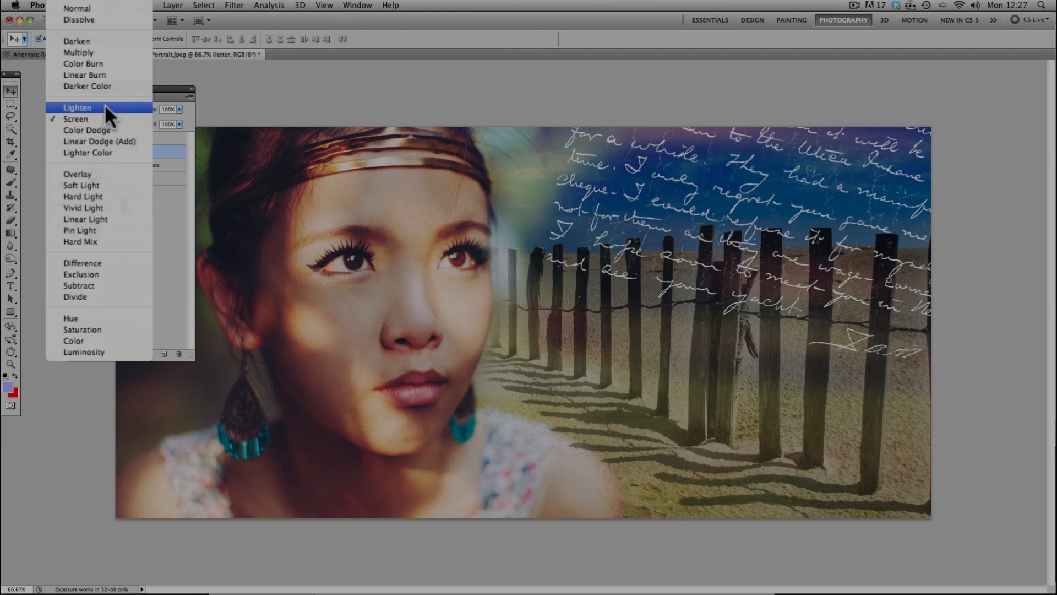
click(101, 197)
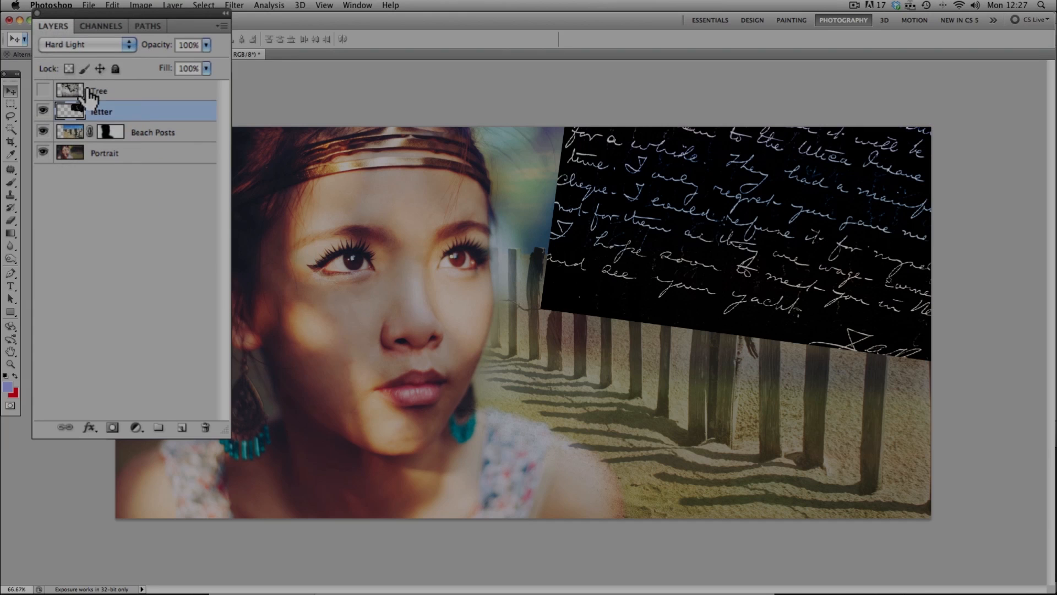
click(87, 46)
click(103, 156)
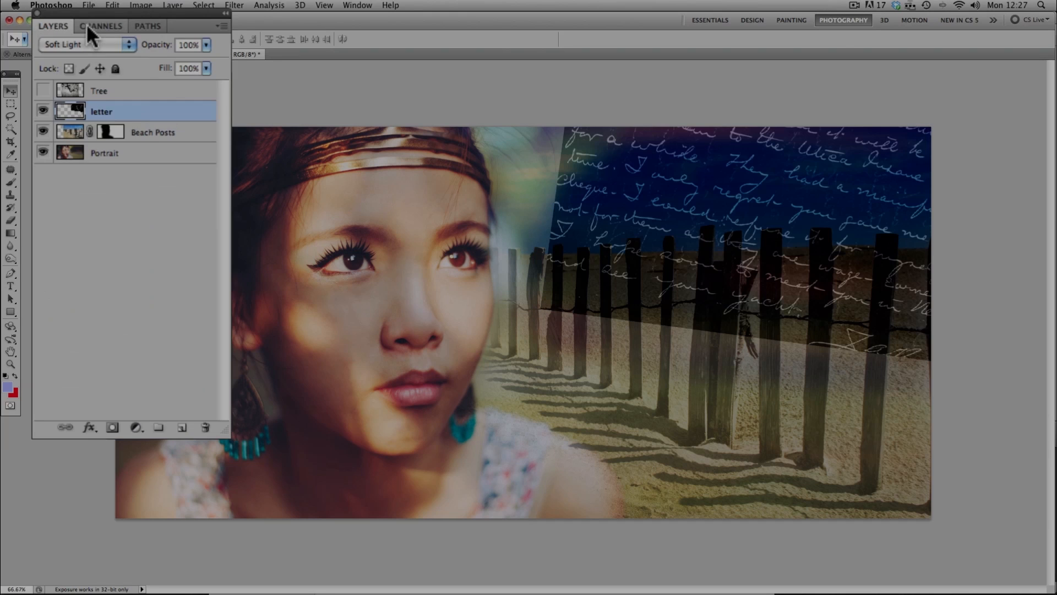
Step: Compare Lighten with Screen on the letter layer and set its blend mode to Lighten
click(87, 45)
click(101, 88)
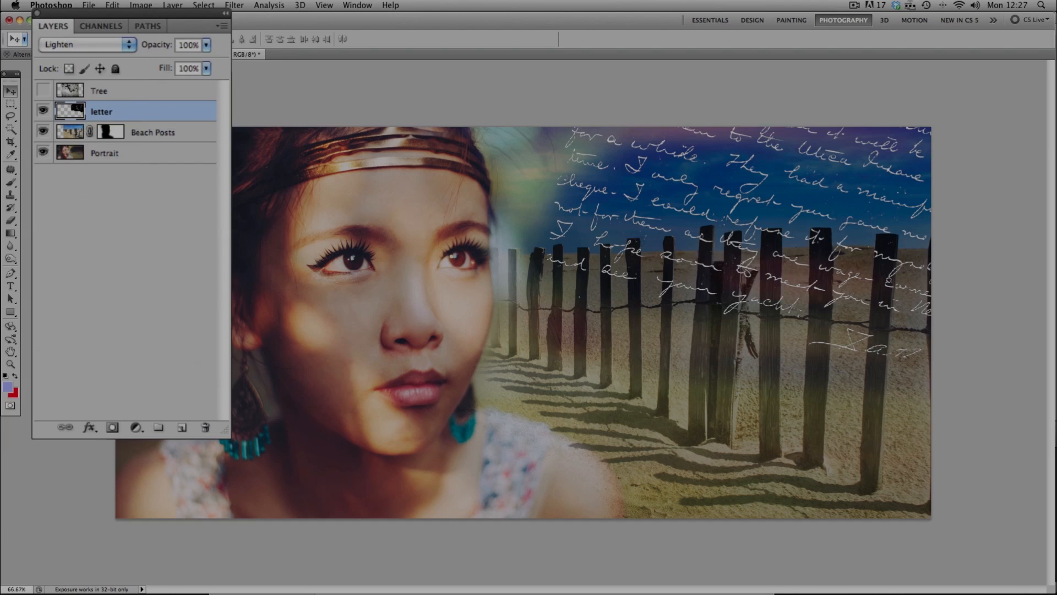
click(83, 45)
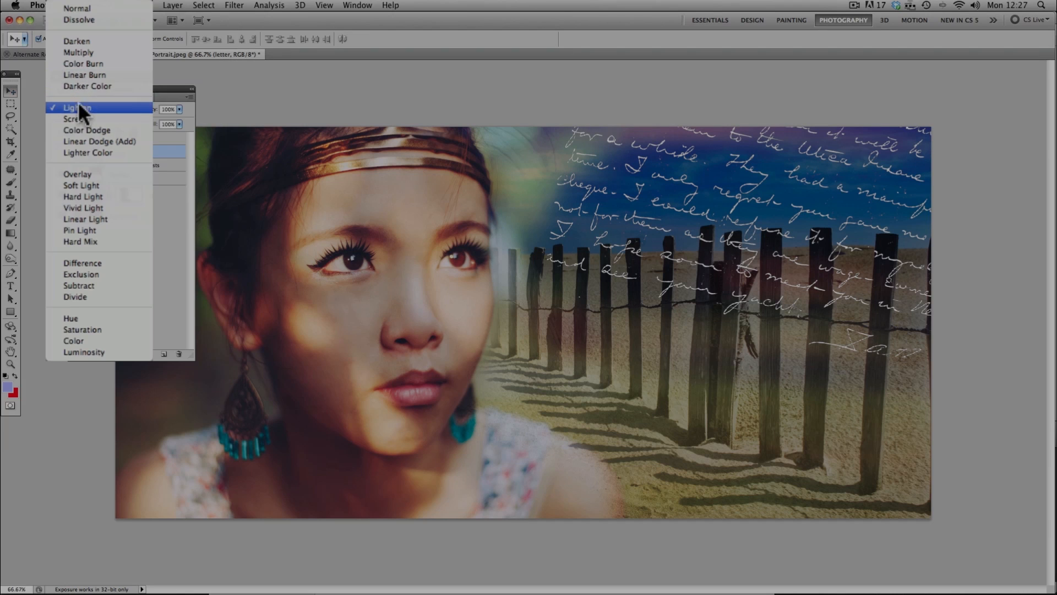
click(77, 118)
click(59, 49)
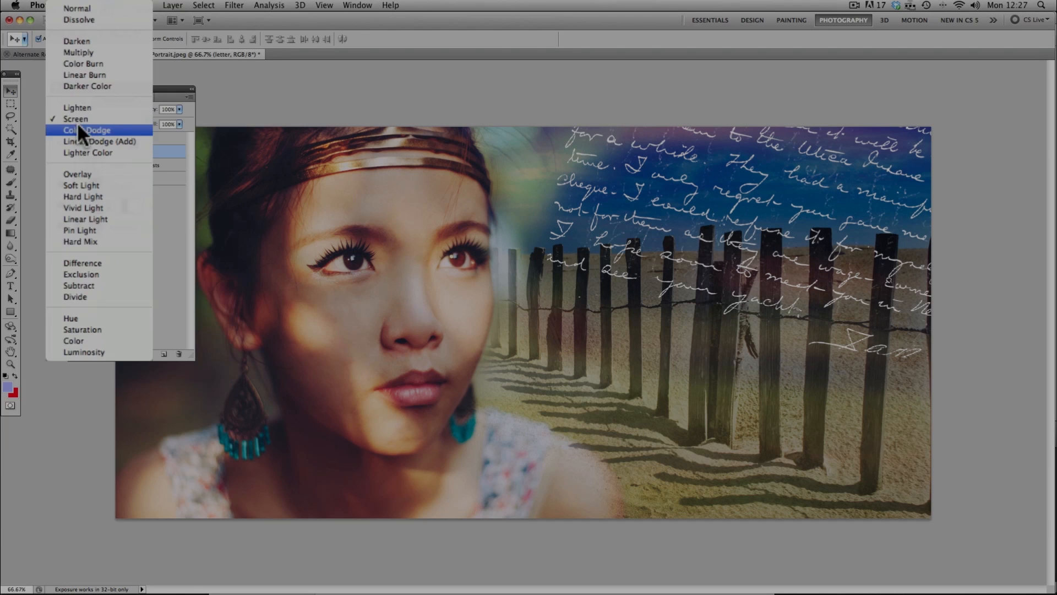
click(84, 100)
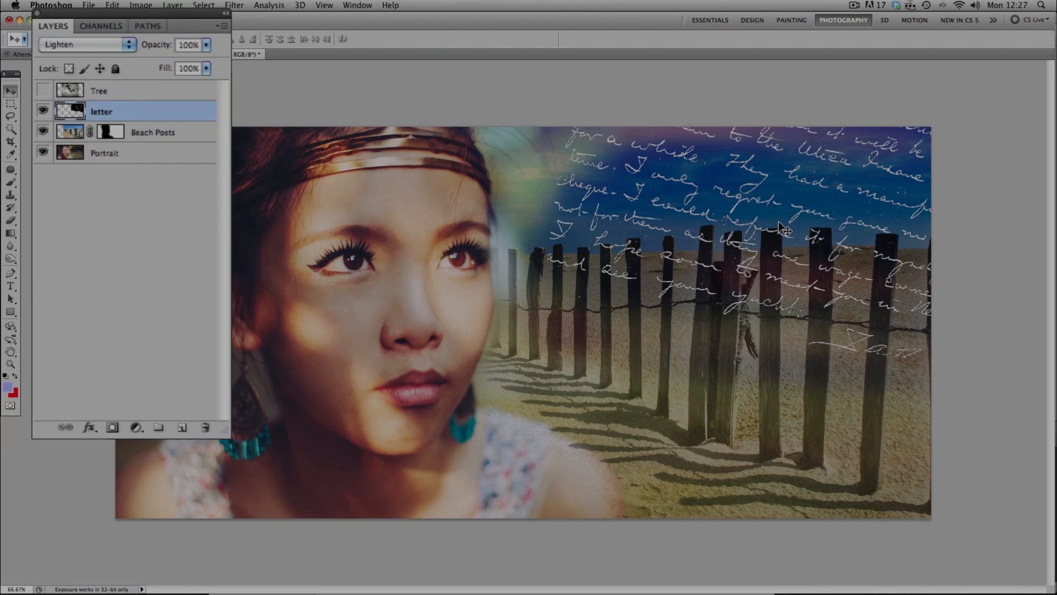
Step: Shift the letter slightly over the sky and posts, and set its layer opacity to 0%
mouse_move(800, 210)
mouse_down()
mouse_move(787, 242)
mouse_move(802, 215)
mouse_up()
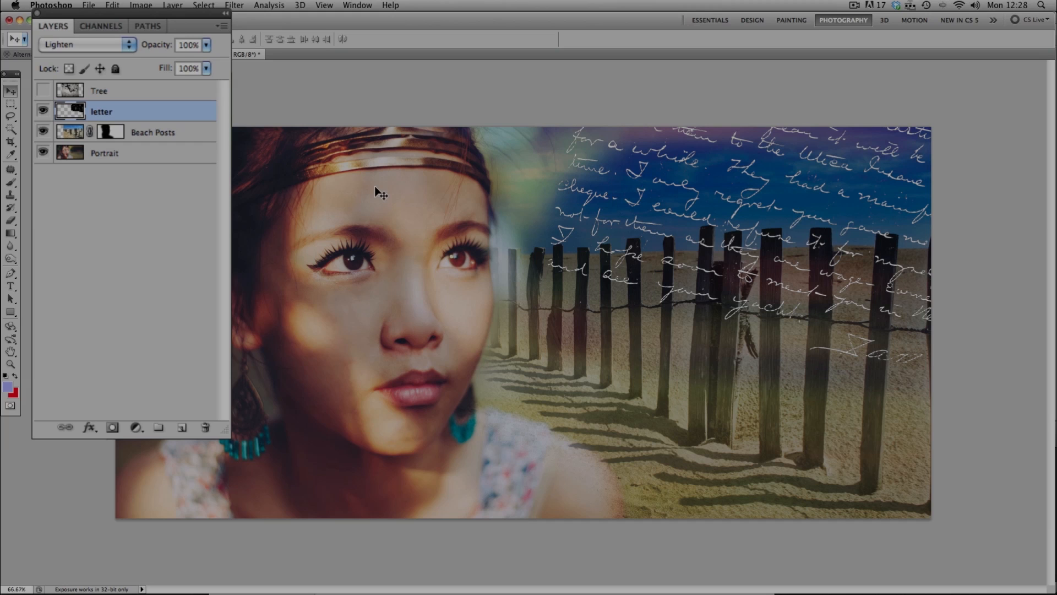
click(188, 44)
text(0)
key(Return)
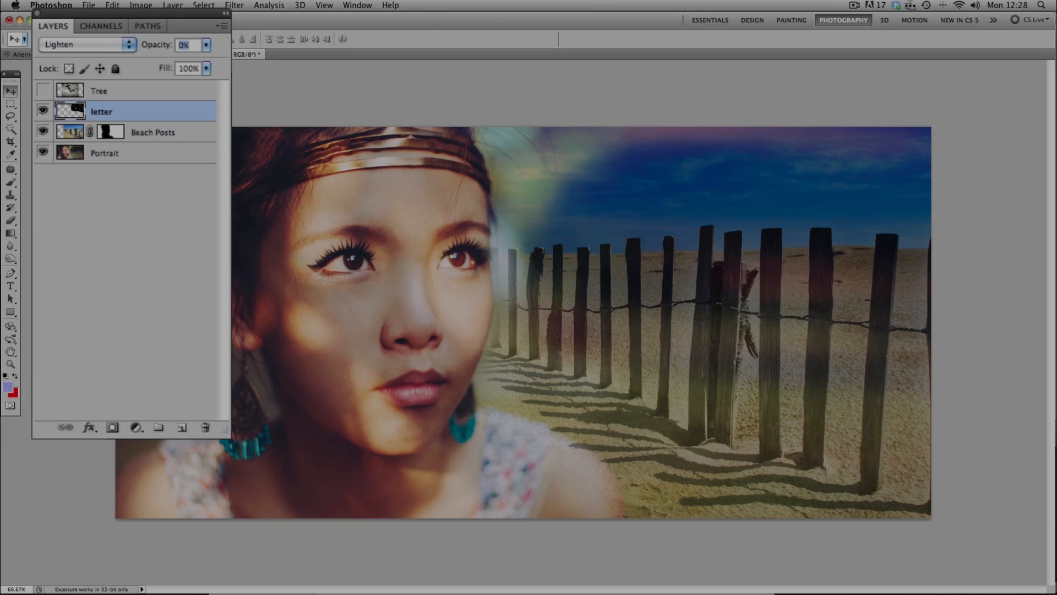
Step: Set the letter layer's opacity to 44% for a subtle handwriting effect over the sky and posts
drag(31, 55, 44, 48)
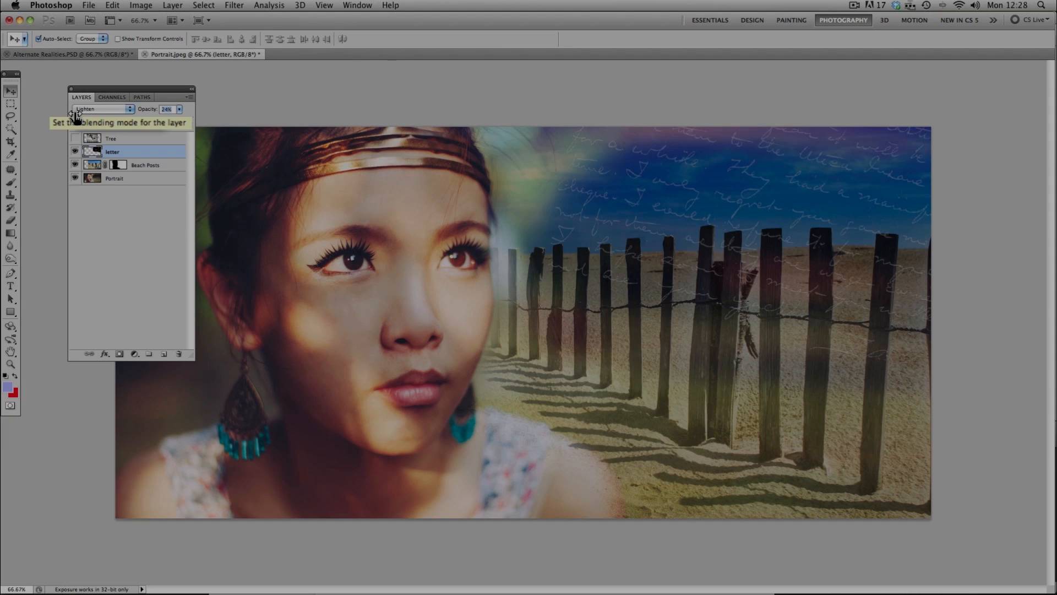
drag(76, 117, 78, 116)
drag(48, 53, 205, 69)
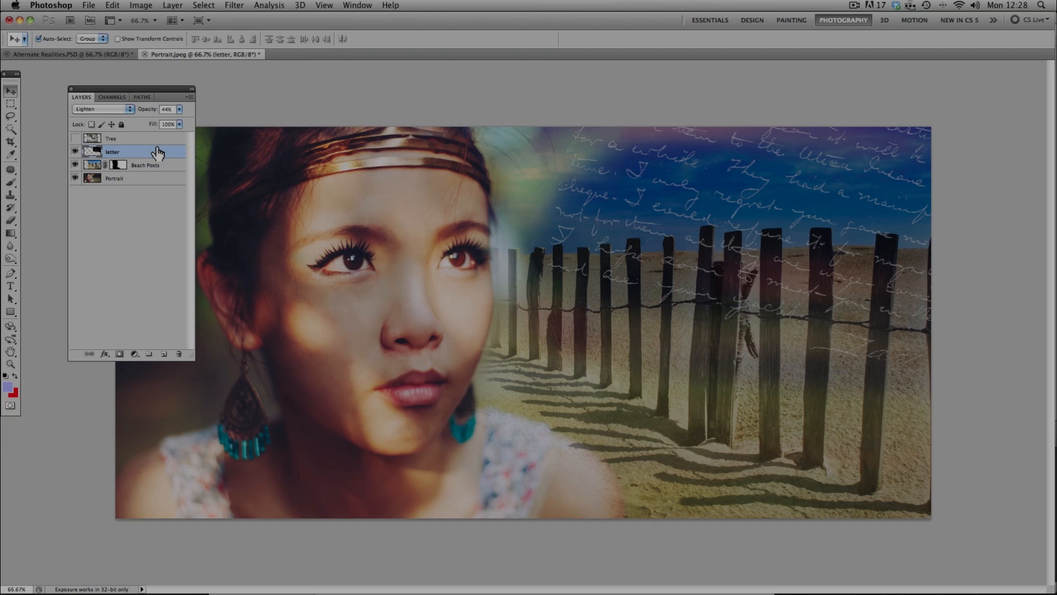
Step: Show the Tree layer, view the finished Alternate Realities.PSD composite for reference, and move the layers list clear of the portrait
click(75, 138)
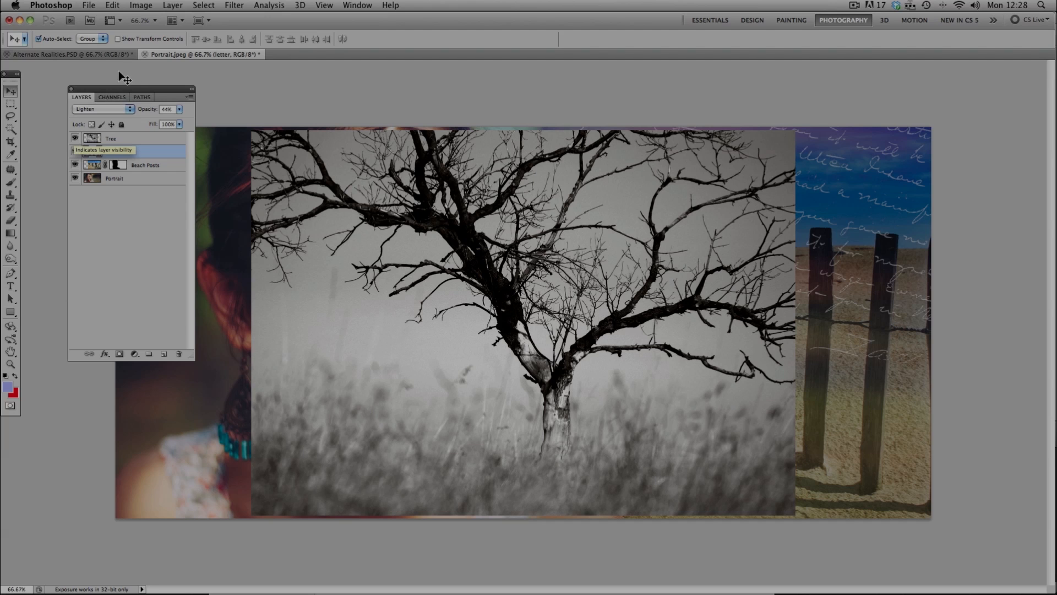
click(98, 55)
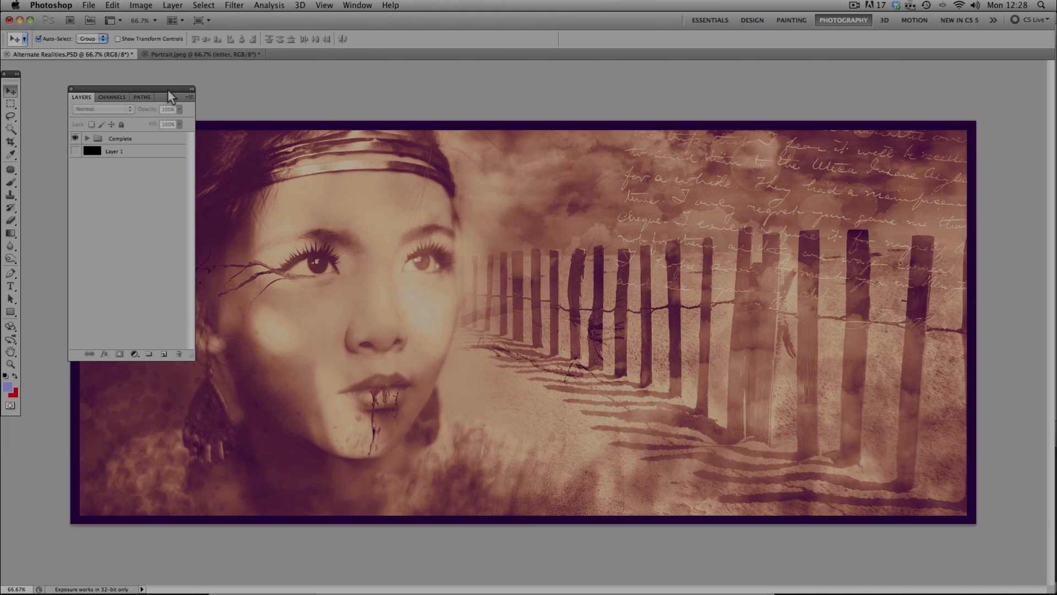
drag(168, 89, 937, 124)
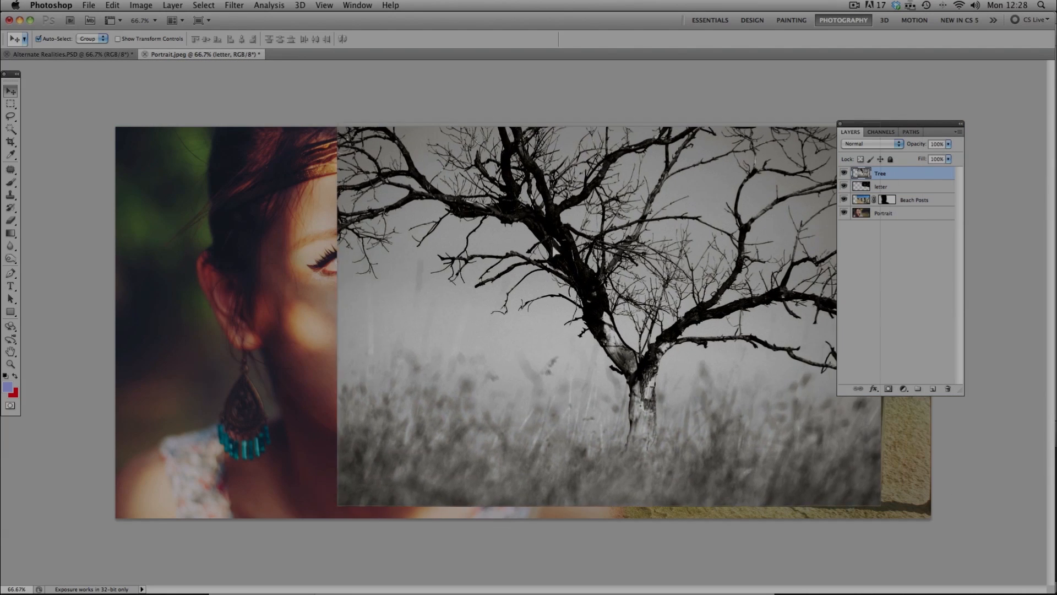
Step: Lower the Tree layer's opacity to 33% and reposition the tree over the portrait and posts
drag(578, 248, 418, 255)
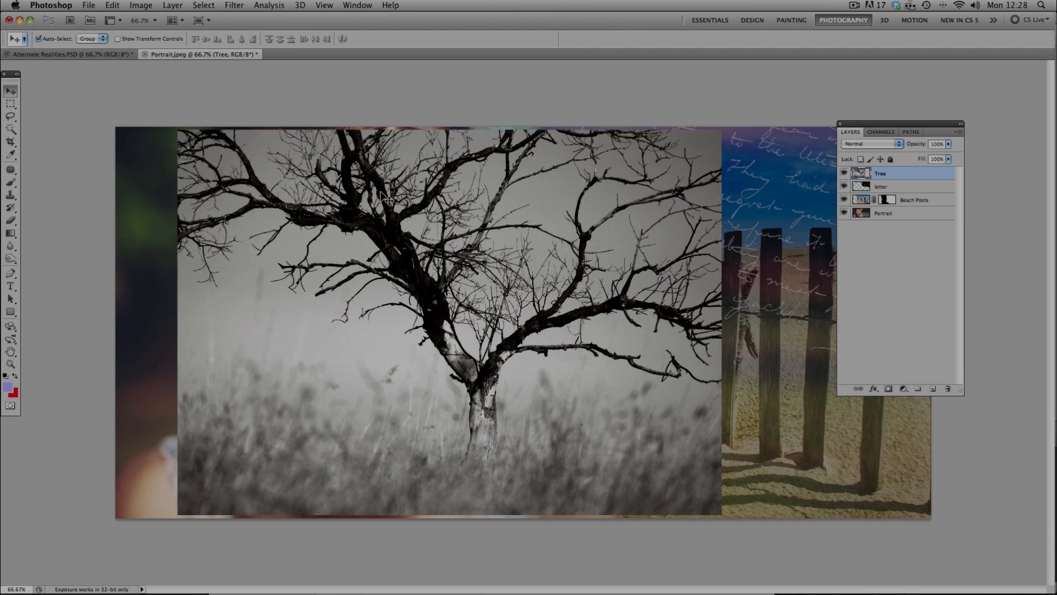
drag(433, 282, 434, 280)
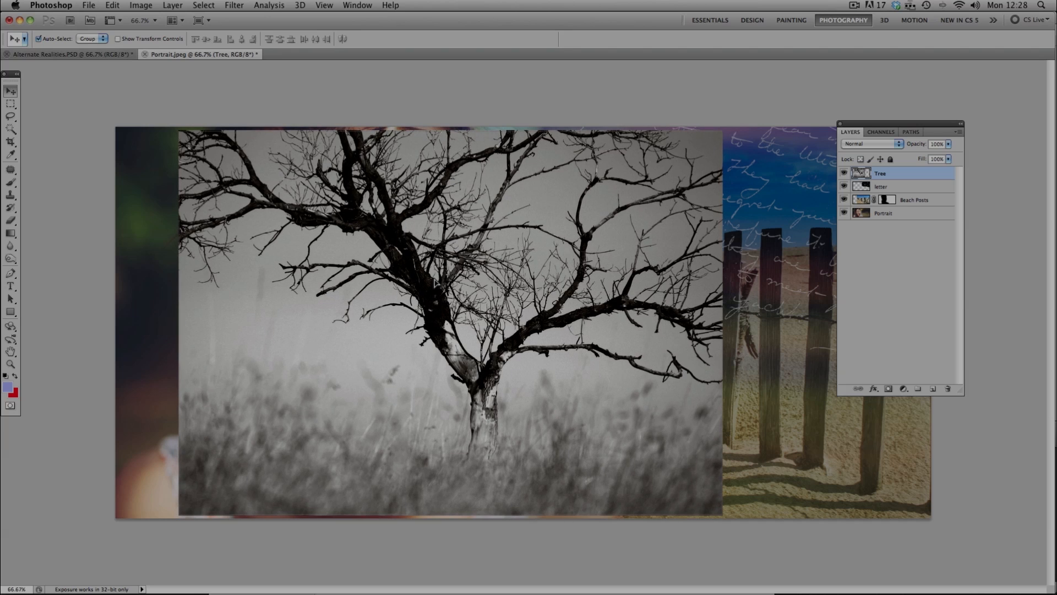
drag(921, 147, 894, 148)
drag(888, 51, 868, 52)
drag(455, 352, 508, 285)
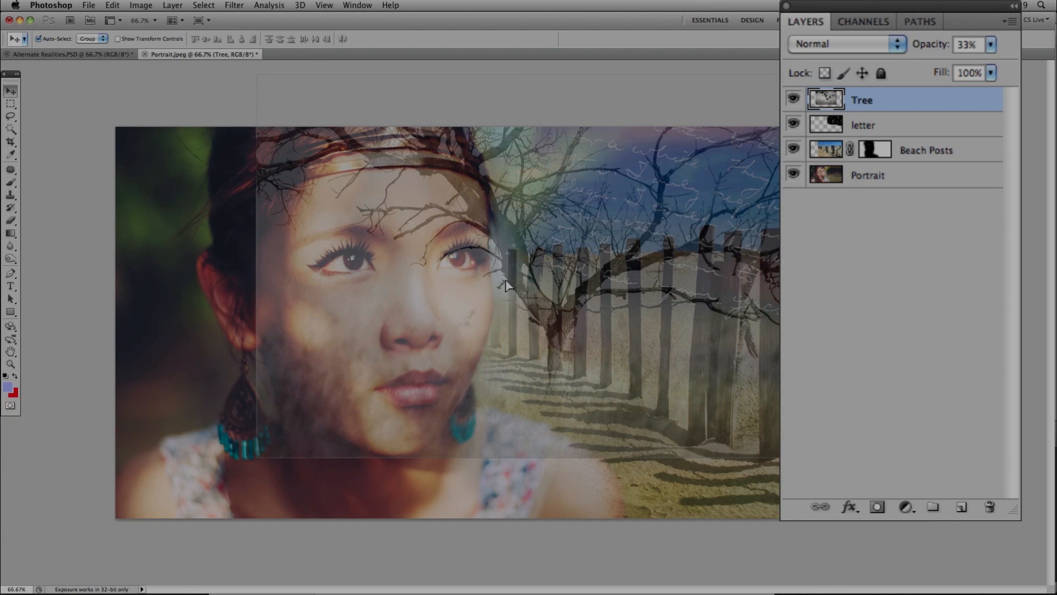
Step: Rotate the tree with Free Transform to about -124° and move its branches over the ear side of the head
key(super+t)
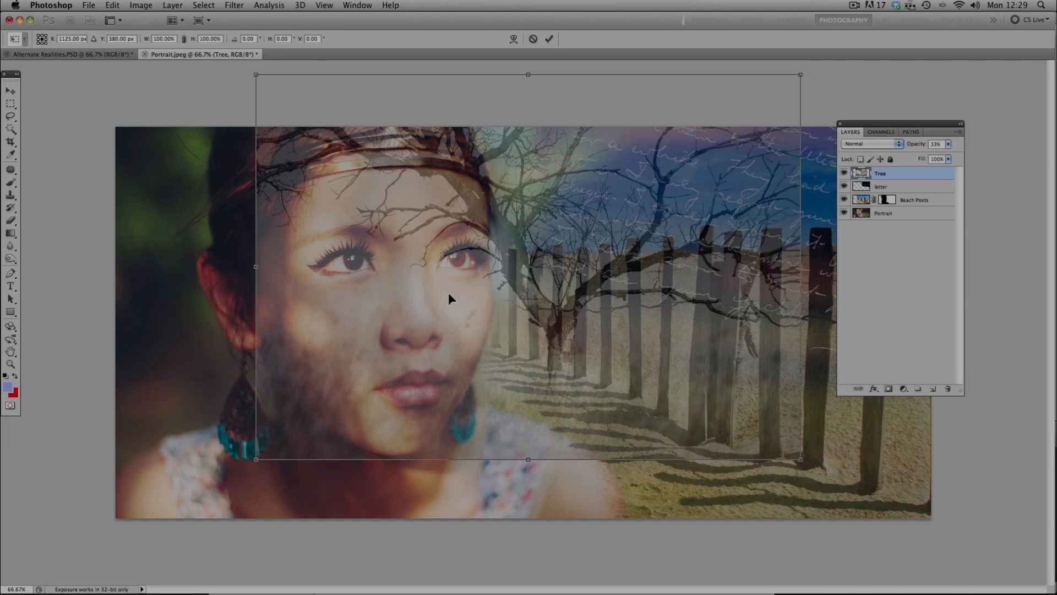
drag(226, 74, 634, 188)
drag(589, 346, 428, 452)
drag(598, 296, 421, 483)
drag(343, 468, 233, 336)
drag(535, 157, 524, 317)
drag(291, 233, 330, 210)
drag(570, 257, 533, 269)
drag(406, 258, 378, 225)
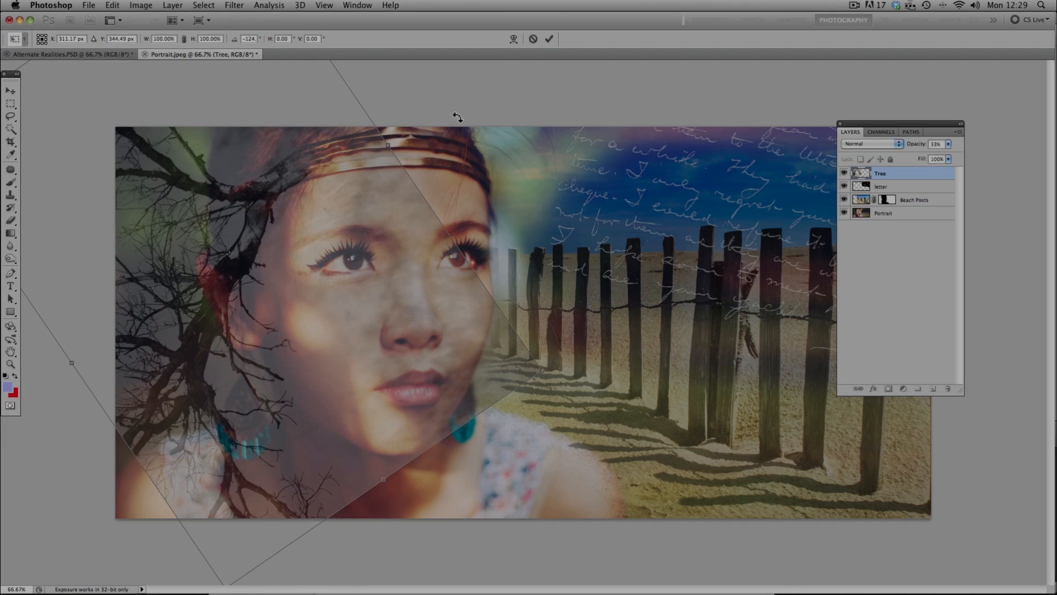
Step: Refine the tree's rotation to about -129°, position its branches along the ear and cheek, and apply the transform
drag(456, 108, 469, 153)
drag(289, 273, 289, 256)
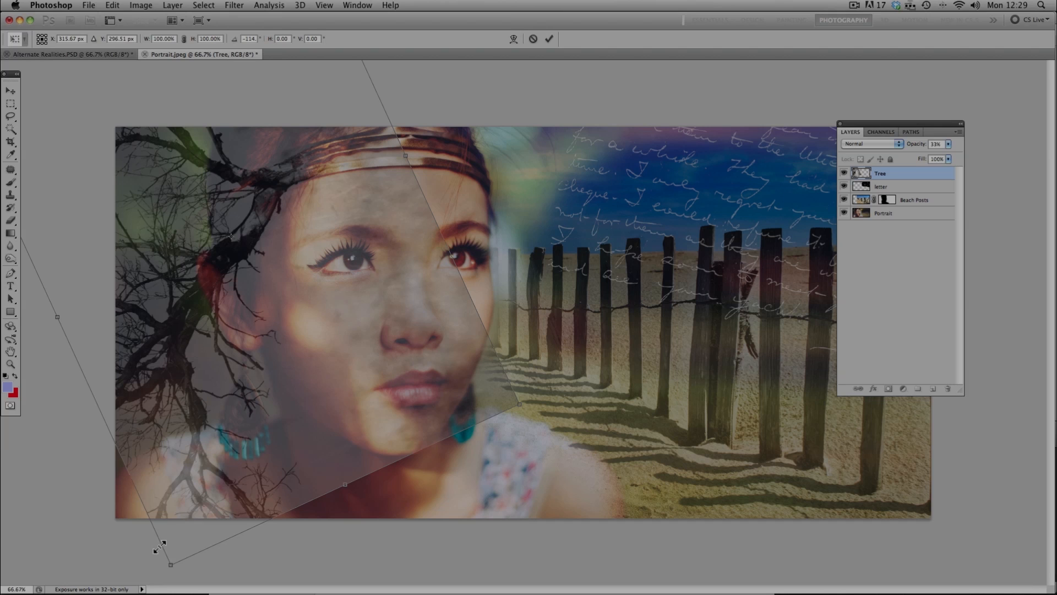
drag(563, 312, 525, 228)
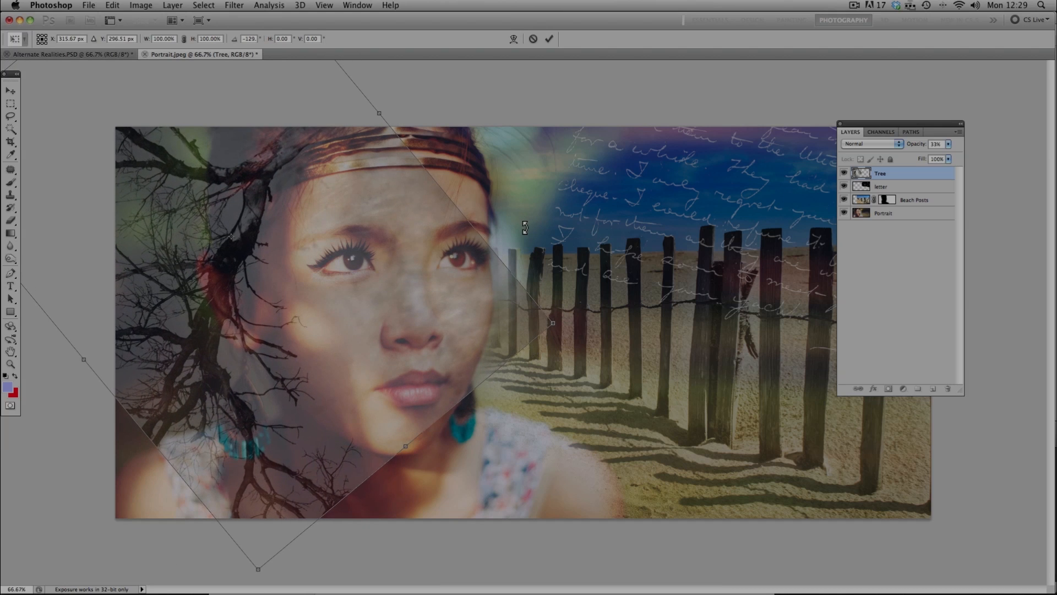
drag(335, 272, 343, 244)
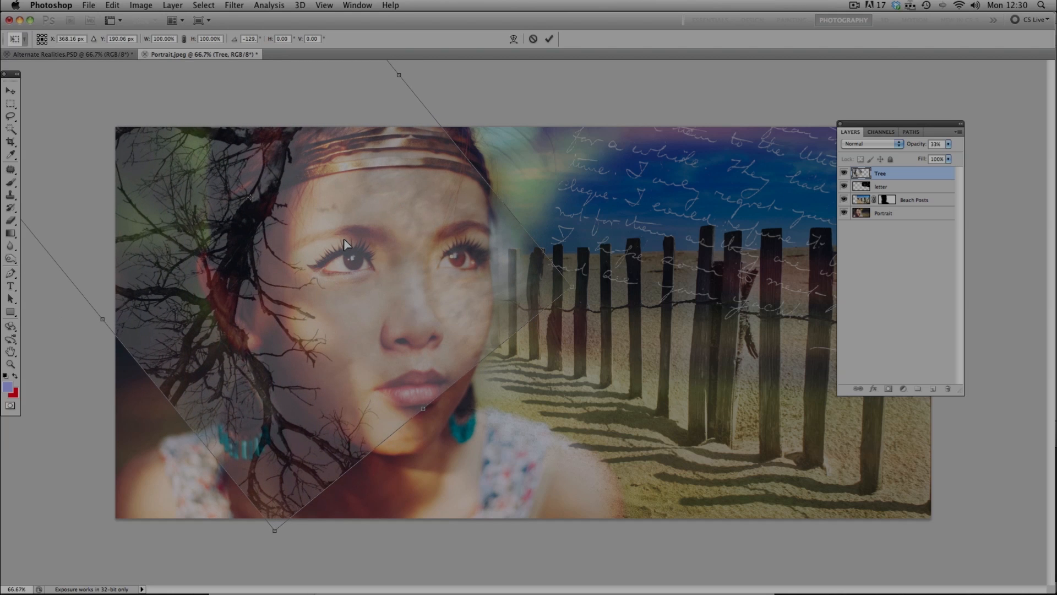
key(Return)
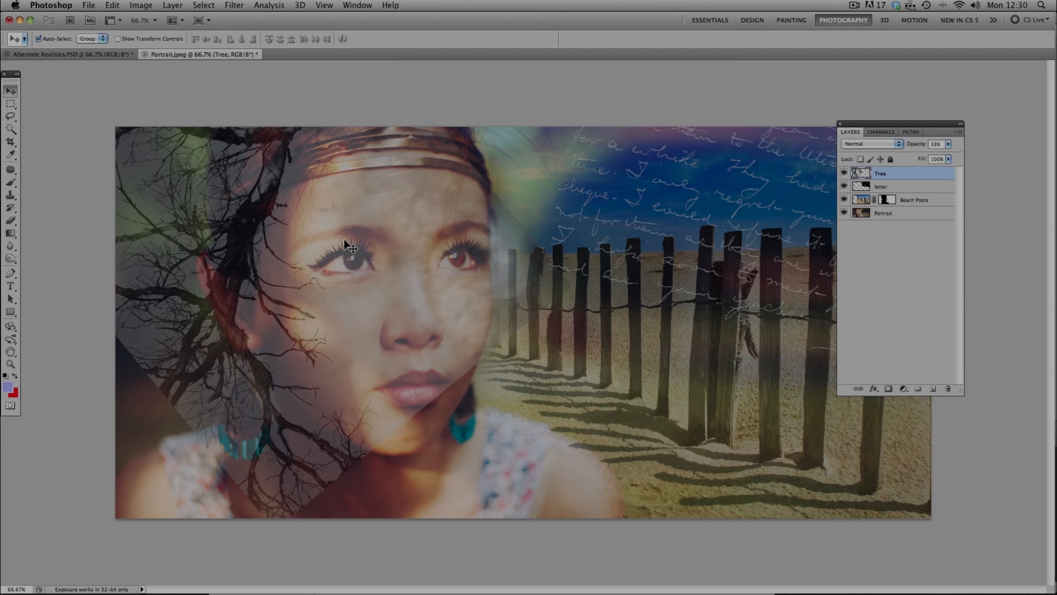
Step: Set the Tree layer's opacity to 100% and try the Darken, Multiply, Linear Burn and Soft Light blend modes
drag(915, 145, 968, 150)
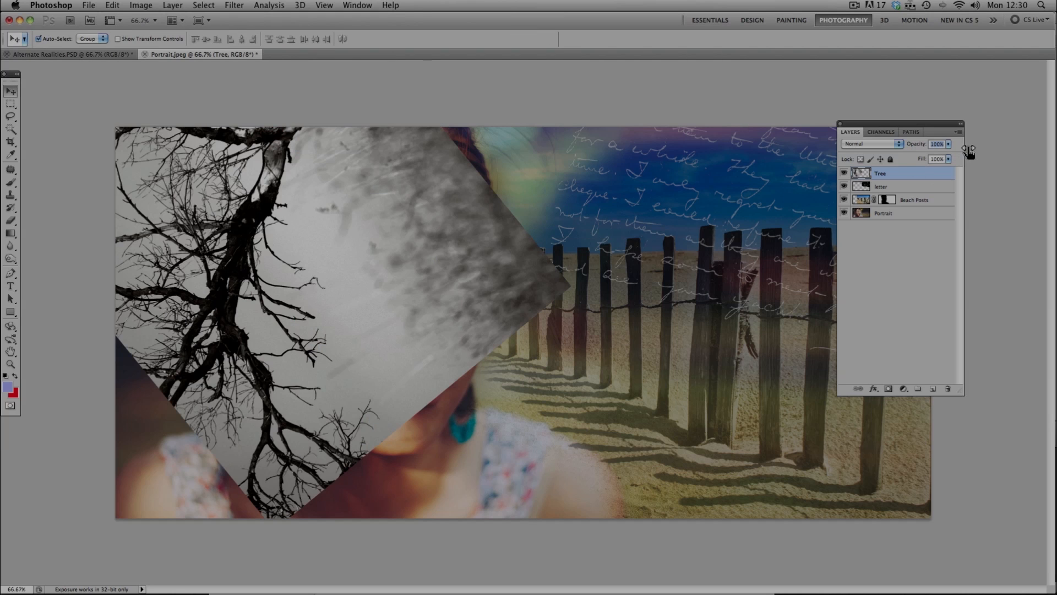
click(884, 142)
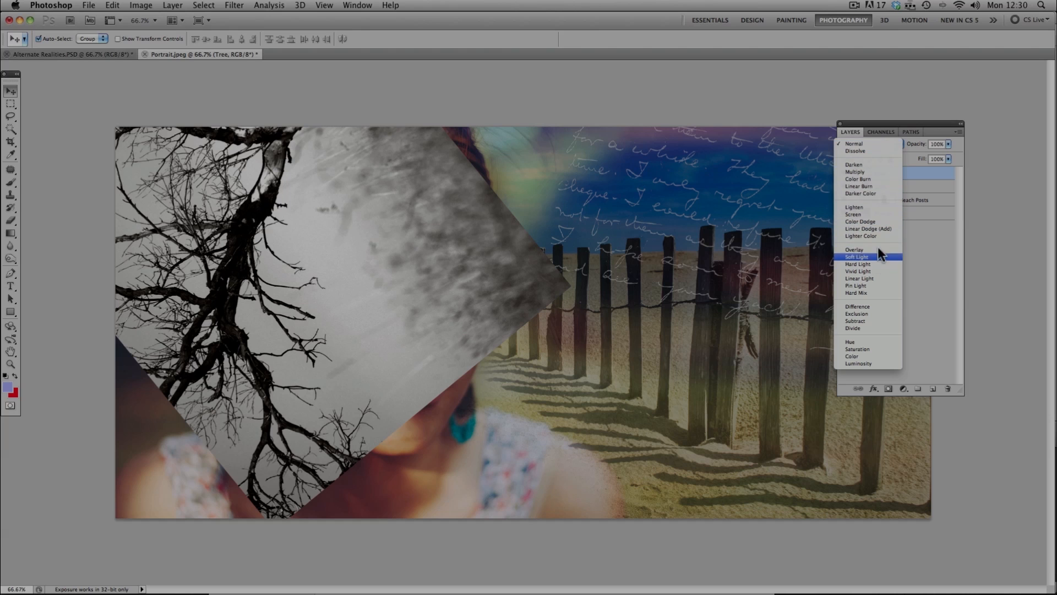
click(876, 164)
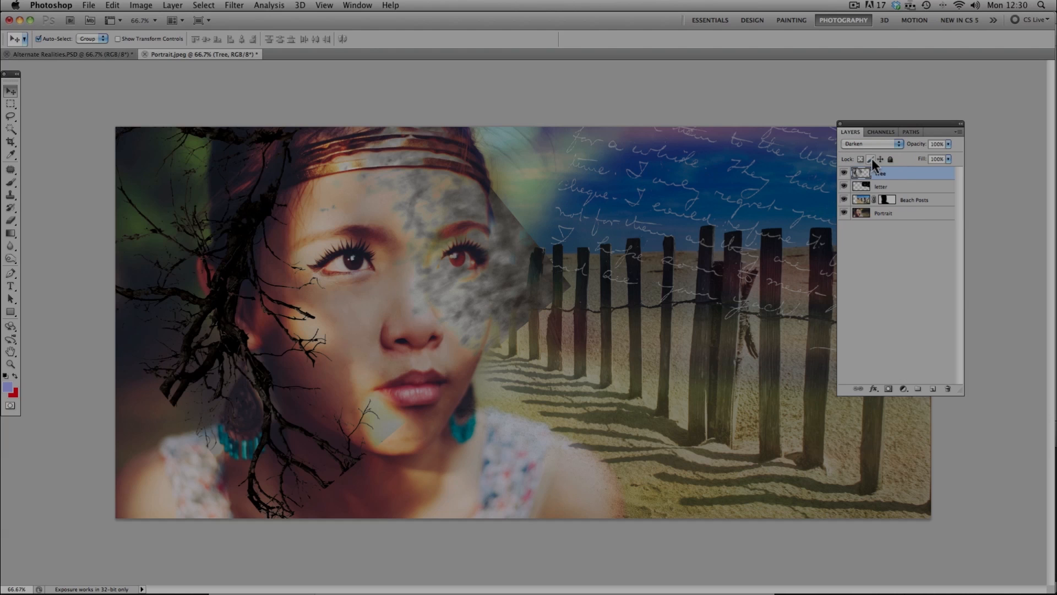
click(868, 141)
click(868, 151)
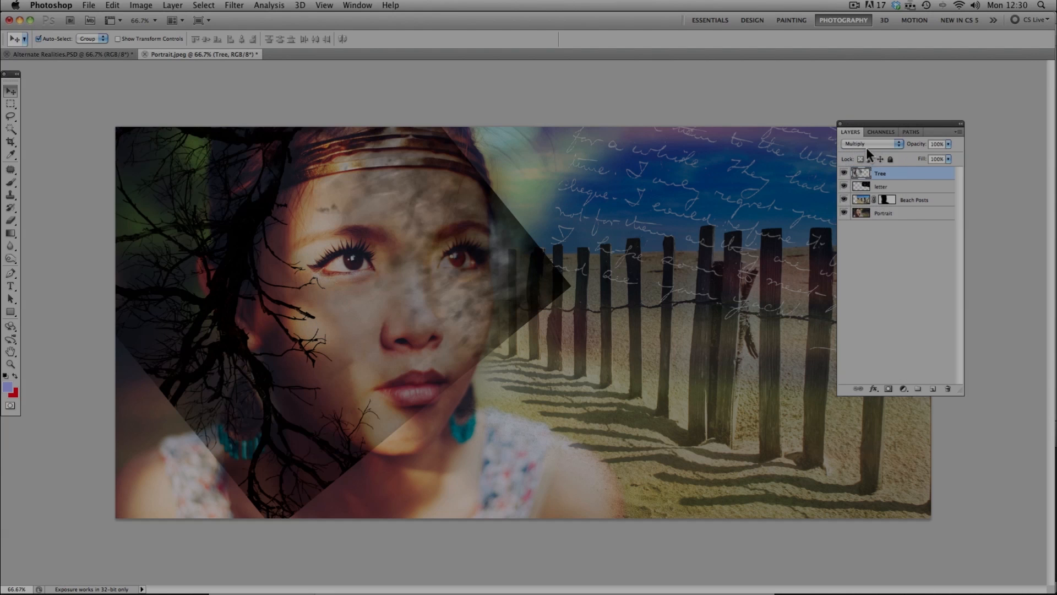
click(866, 145)
click(864, 153)
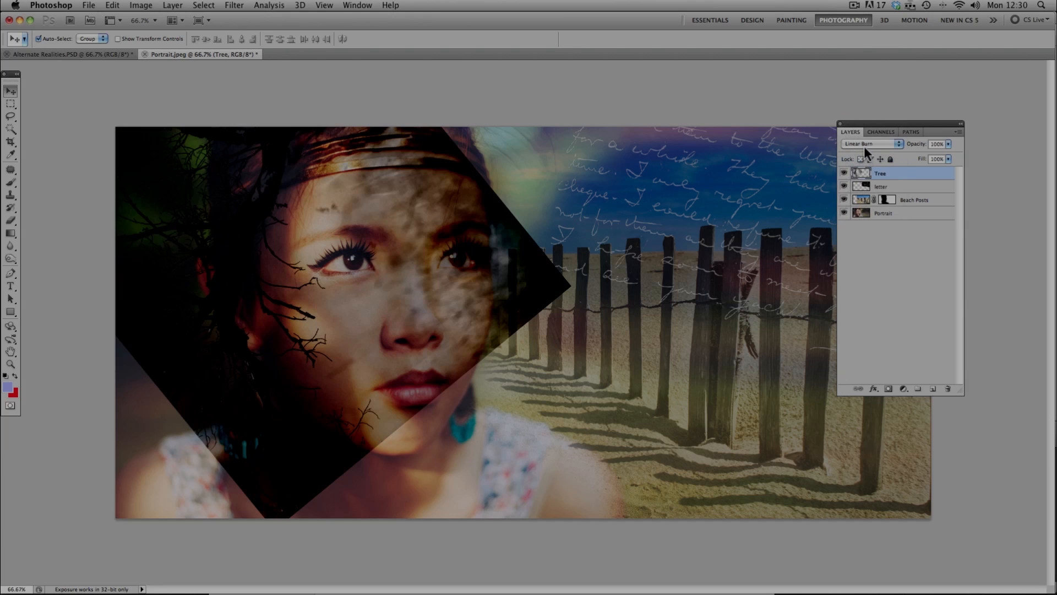
click(864, 147)
click(864, 209)
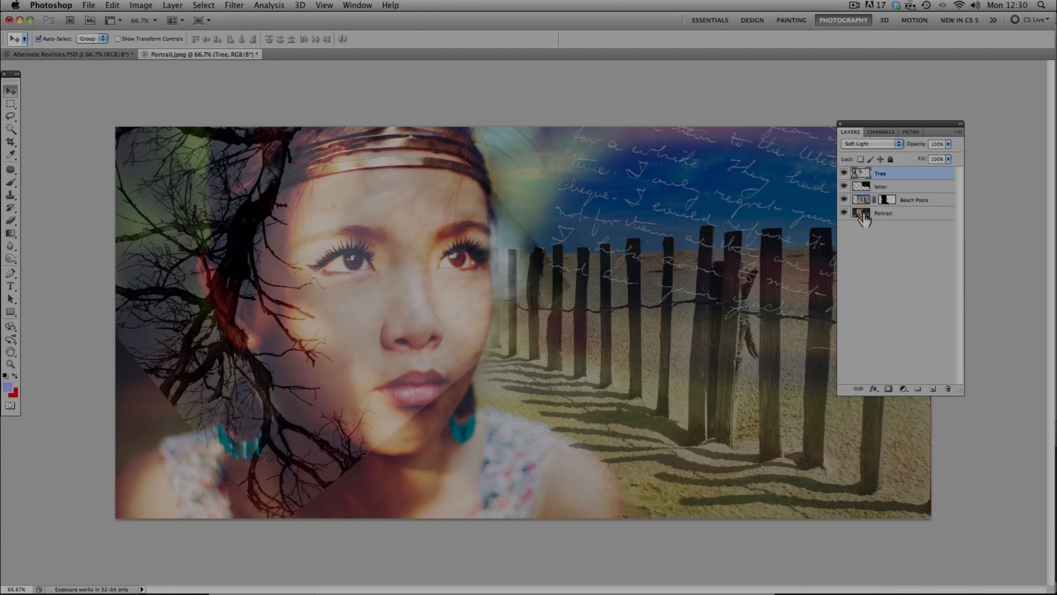
Step: Set the Tree layer's blend mode to Darken and its opacity to 60%
click(865, 143)
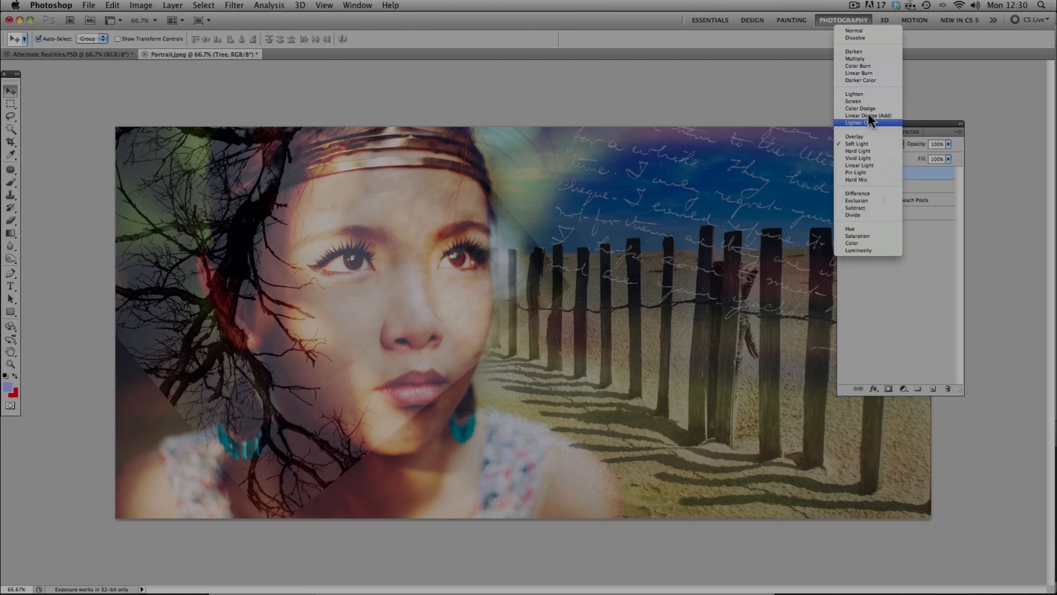
click(871, 52)
drag(913, 153, 807, 155)
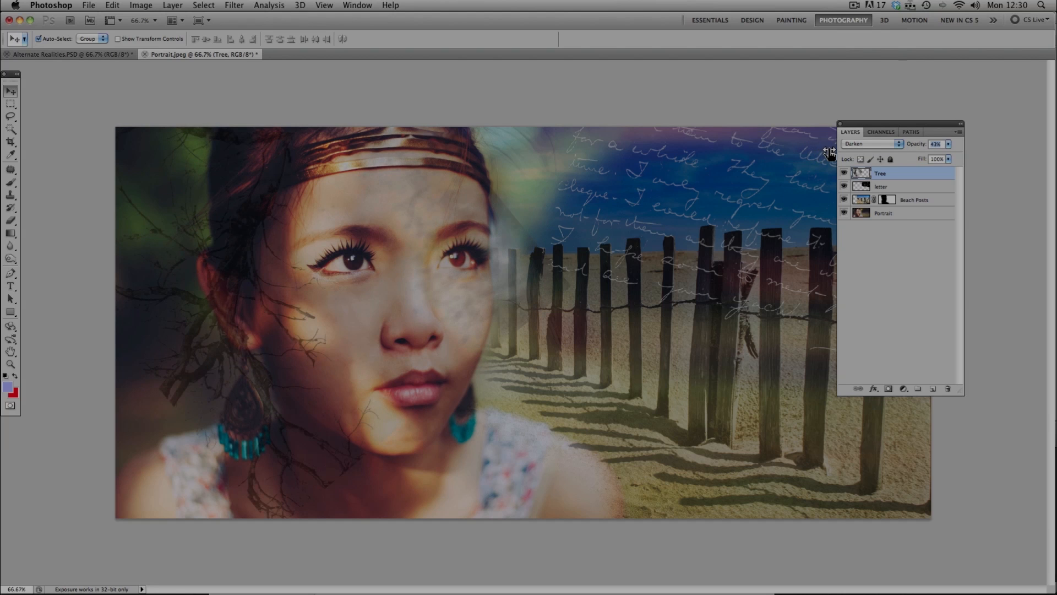
drag(830, 153, 828, 155)
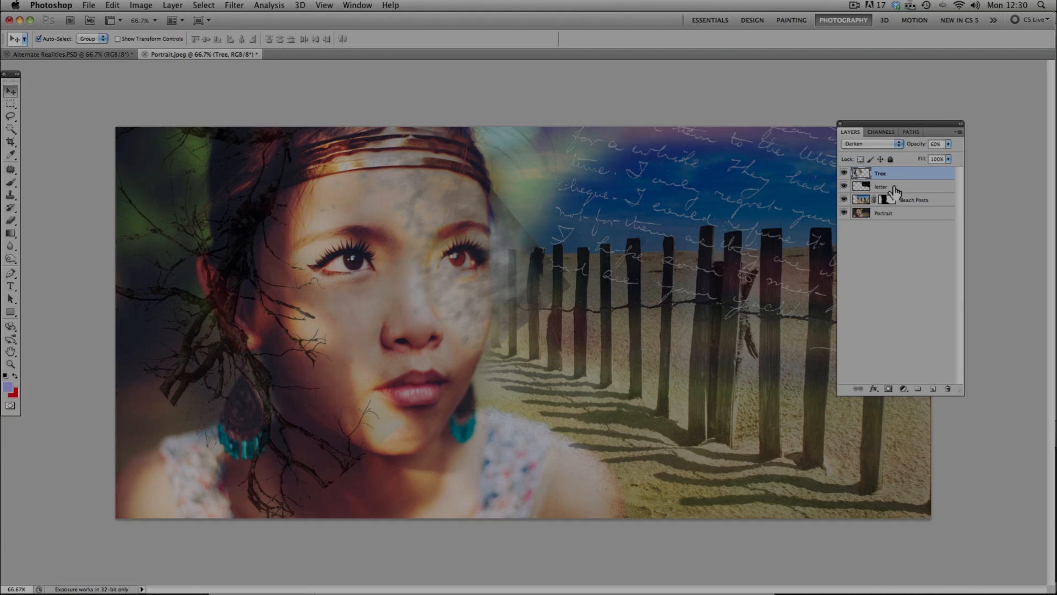
Step: Add a layer mask to the Tree layer and paint black with a much larger brush over the grass texture beside the face
click(887, 389)
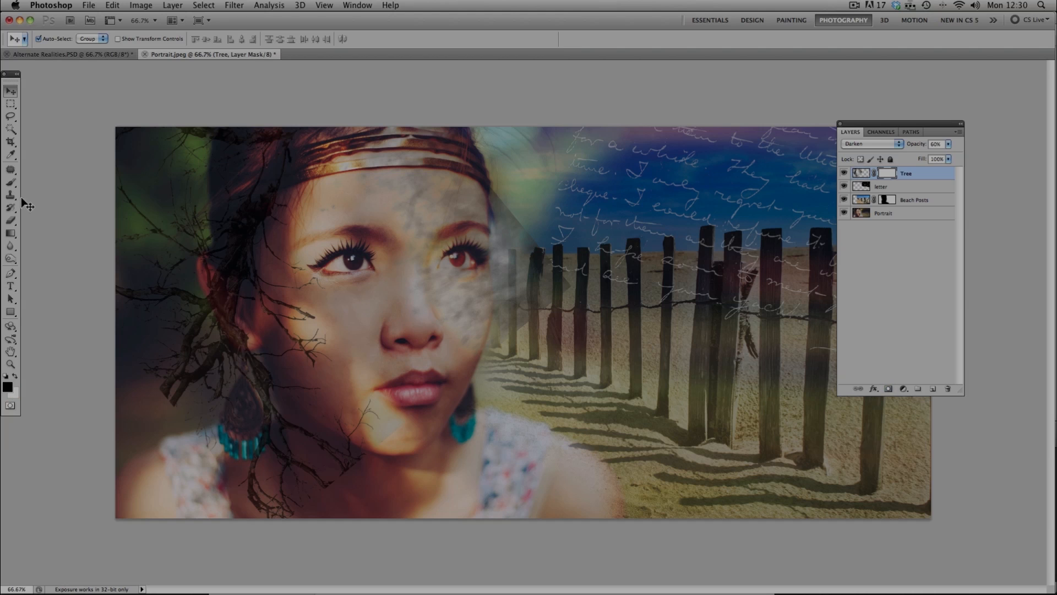
click(12, 182)
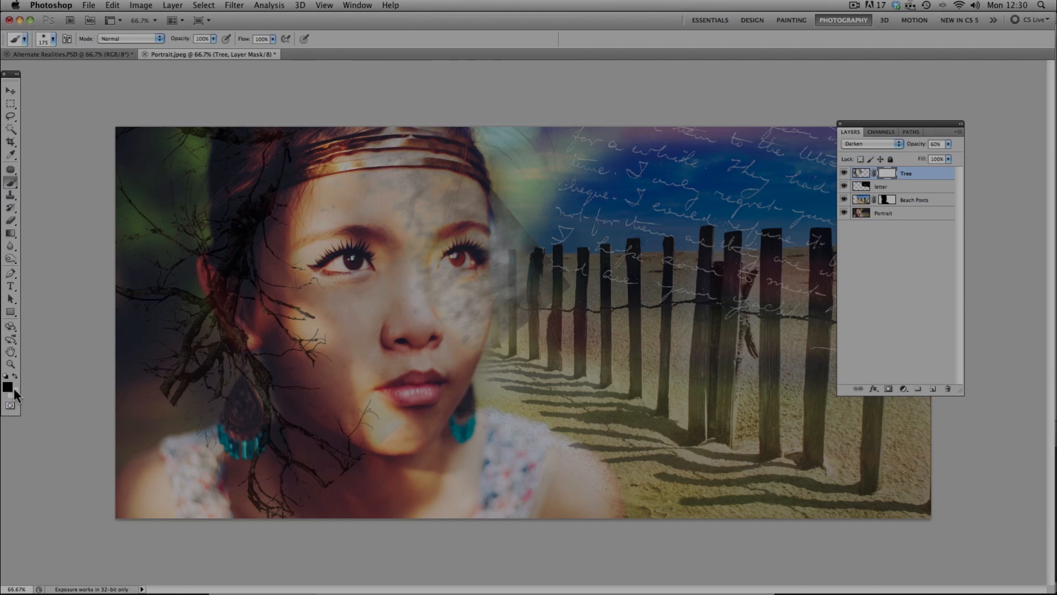
key(bracketright)
key(bracketright)
key(bracketright)
key(bracketright)
key(bracketright)
key(bracketright)
key(bracketright)
key(bracketright)
key(bracketright)
key(bracketright)
click(505, 250)
Step: Mask out the tree over the forehead and the outer background with a 700 px brush, keeping branches around the ear and cheek
key(bracketleft)
key(bracketleft)
key(bracketleft)
mouse_move(468, 191)
mouse_down()
mouse_move(424, 198)
mouse_move(413, 189)
mouse_up()
drag(125, 125, 100, 134)
mouse_move(235, 528)
mouse_down()
mouse_move(384, 567)
mouse_move(224, 573)
mouse_up()
mouse_move(110, 355)
mouse_down()
mouse_move(97, 352)
mouse_move(94, 291)
mouse_move(144, 151)
mouse_move(170, 131)
mouse_up()
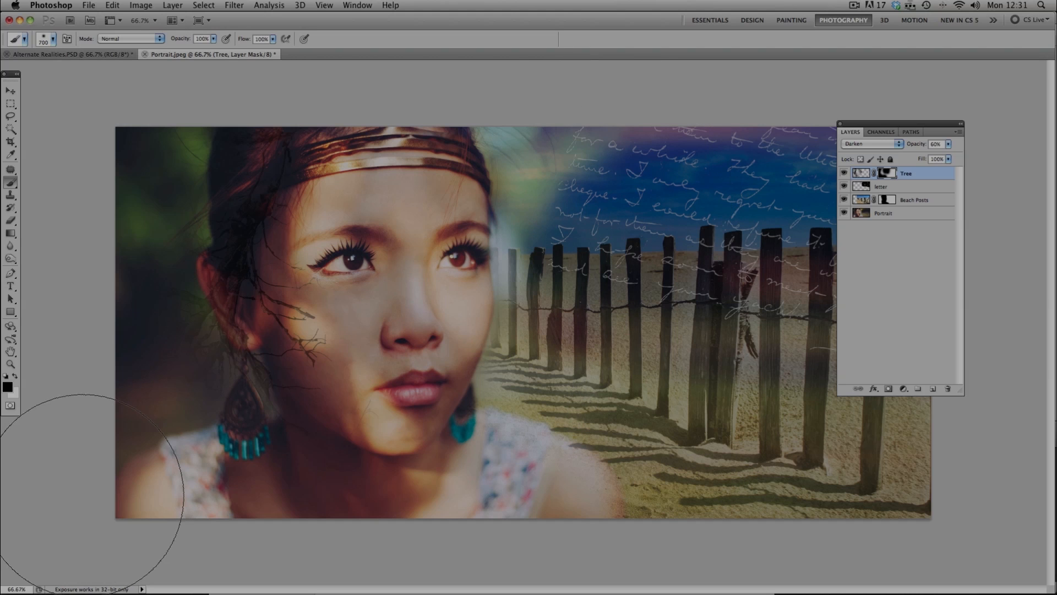
Step: Duplicate the Tree layer with its mask and move the copy down over the large earring
click(860, 174)
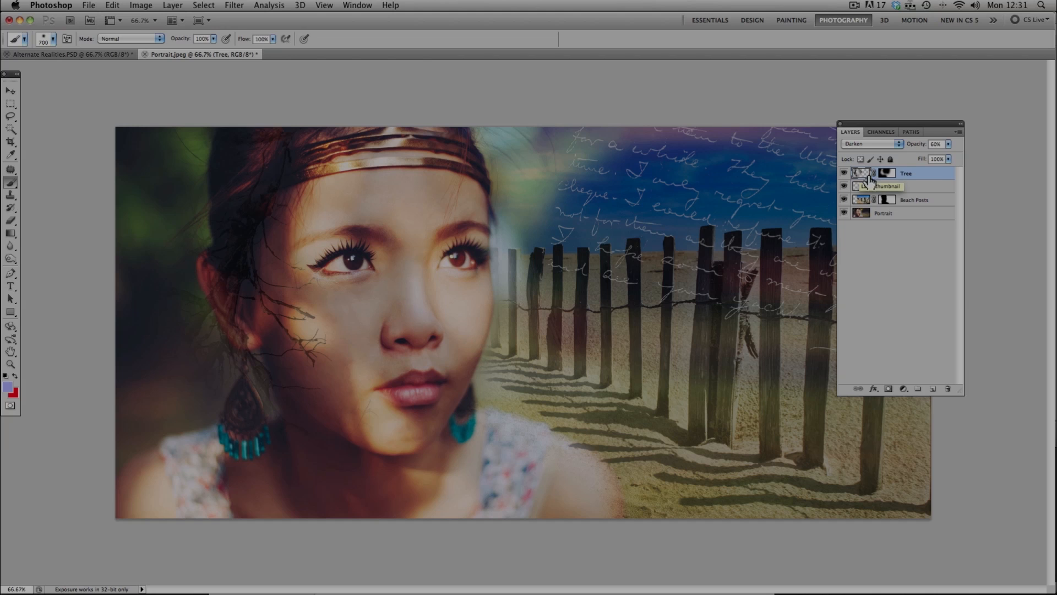
drag(921, 179, 933, 389)
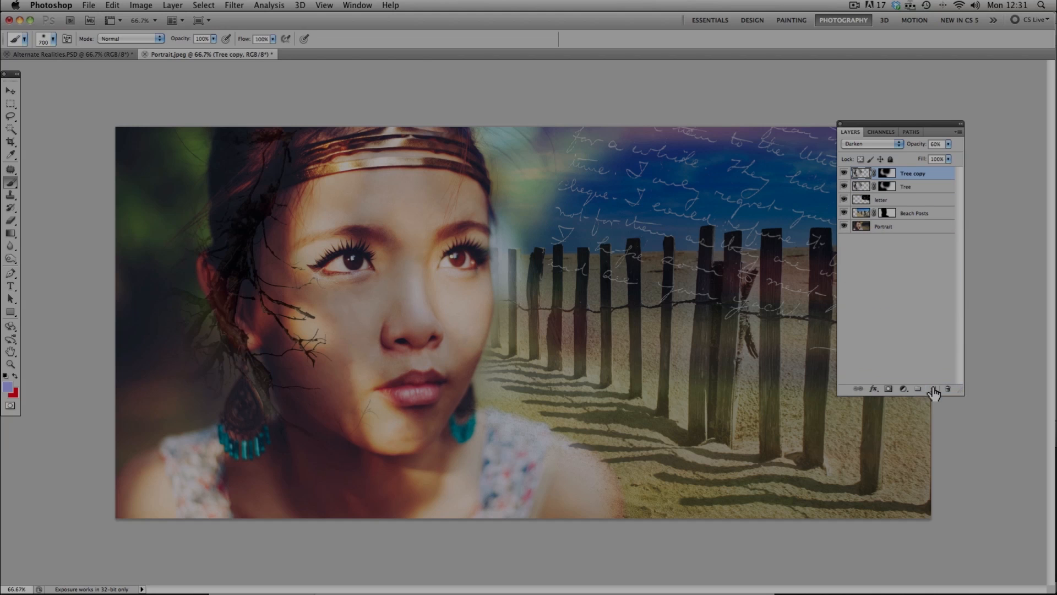
key(v)
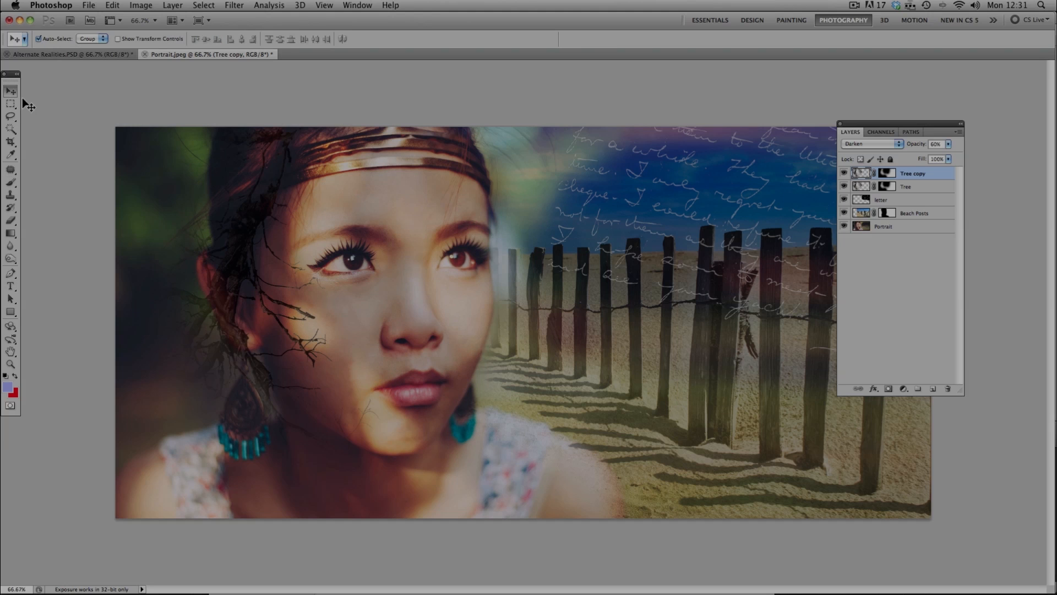
drag(234, 259, 240, 441)
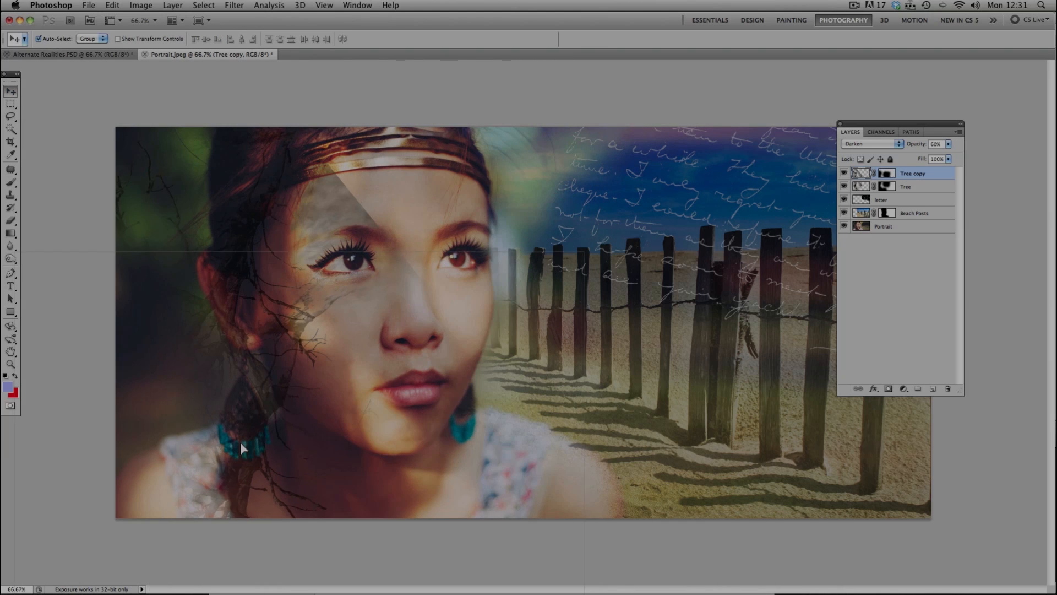
Step: Rotate the Tree copy with Free Transform and place its branches along the far edge of the face beside the posts
key(ctrl+t)
drag(638, 342, 578, 242)
drag(786, 130, 402, 304)
drag(479, 326, 508, 296)
key(Return)
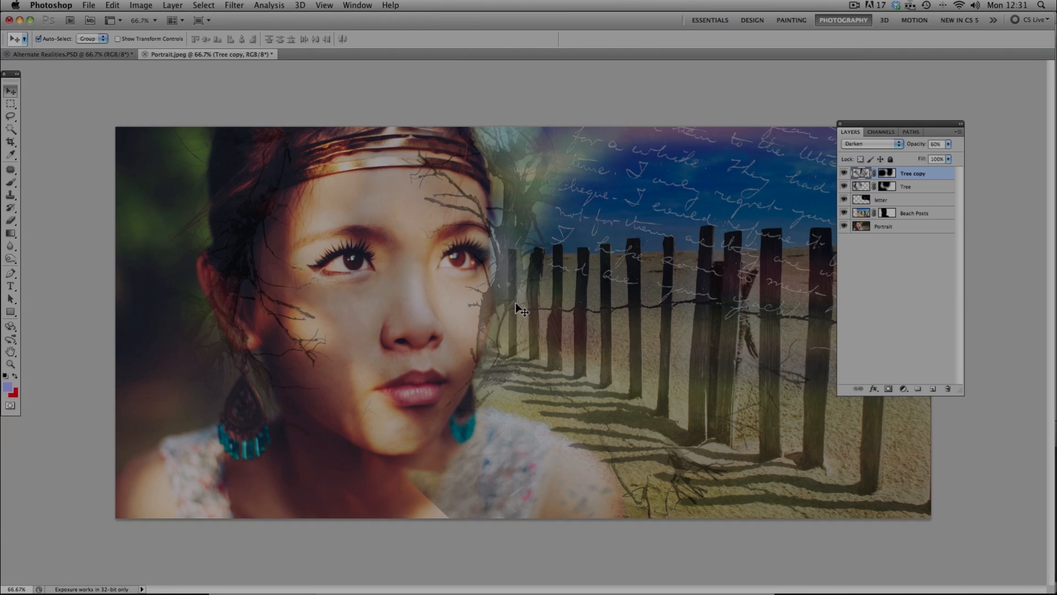
drag(507, 309, 506, 312)
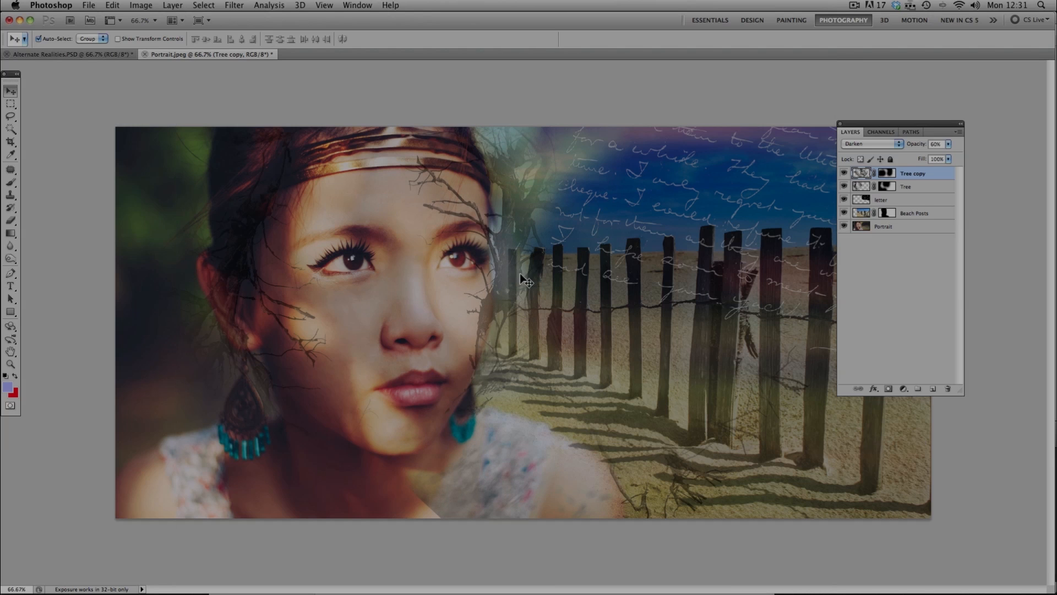
drag(502, 262, 497, 250)
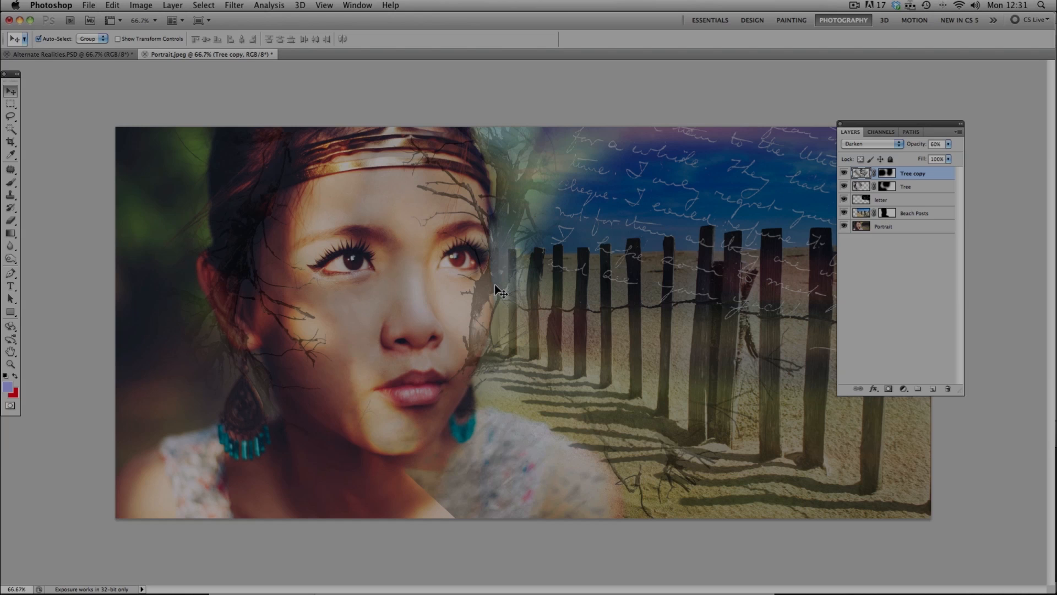
Step: Paint black on the Tree copy mask with a 700 px brush to hide its branches over the sand and the far shoulder
click(888, 173)
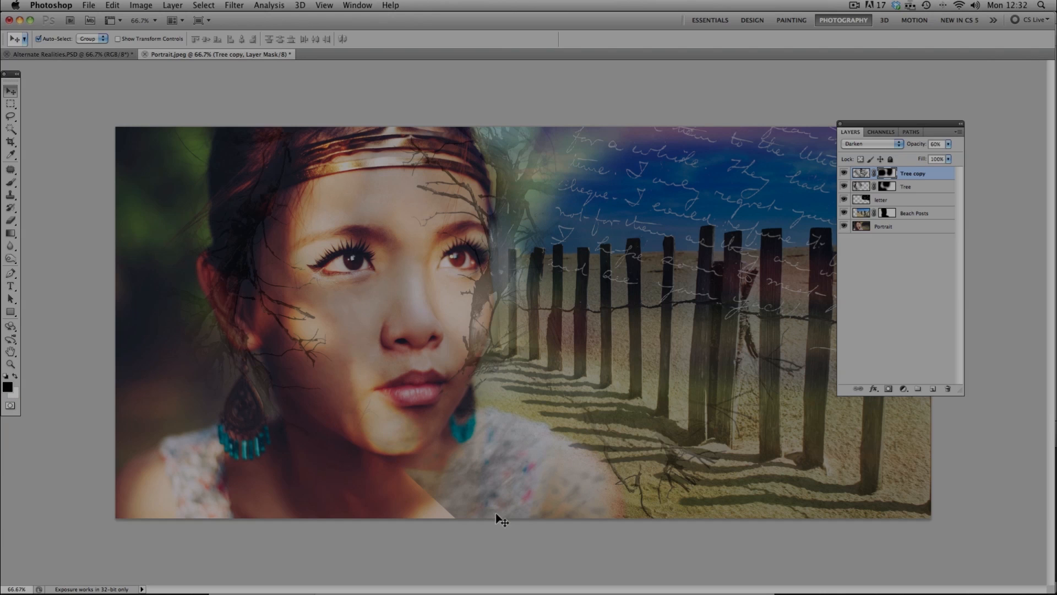
key(b)
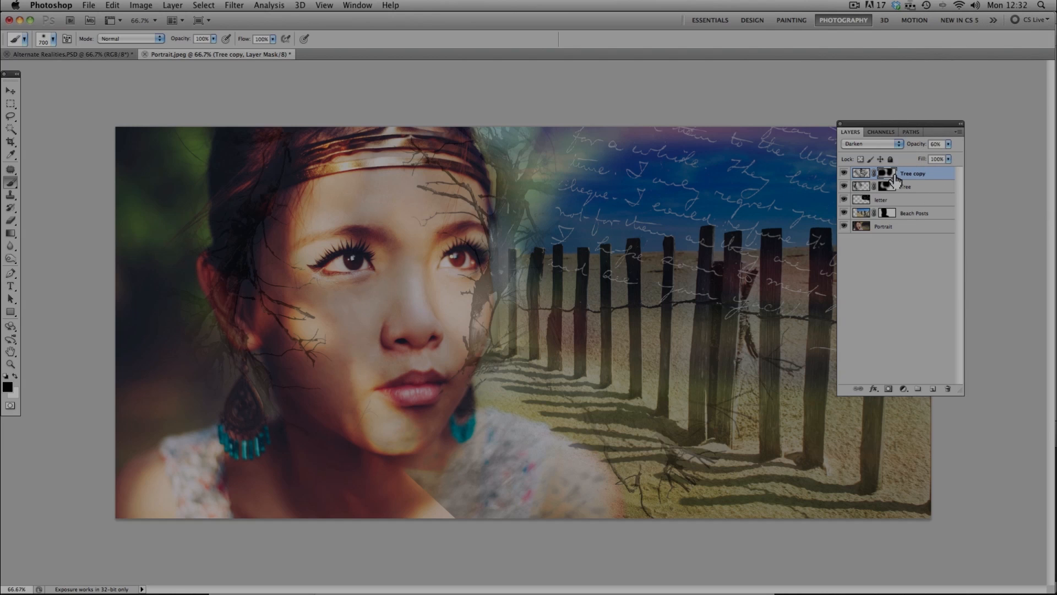
mouse_move(401, 530)
mouse_down()
mouse_move(422, 531)
mouse_move(391, 503)
mouse_move(481, 505)
mouse_move(466, 507)
mouse_move(550, 543)
mouse_move(710, 509)
mouse_up()
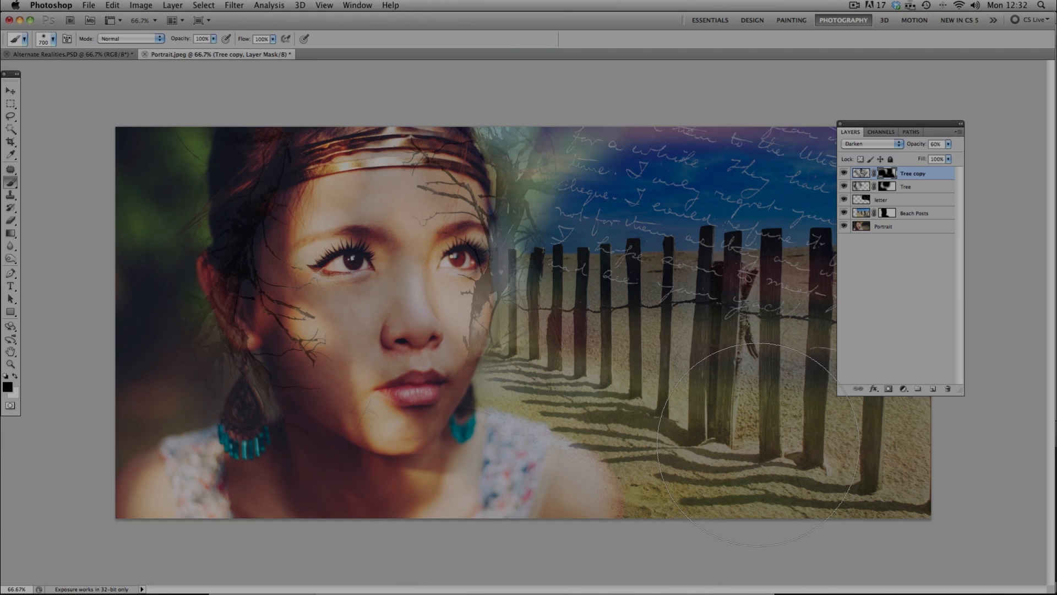
Step: Mask out the Tree copy branches between the sky and the face's far edge with a 400 px brush
key(bracketleft)
key(bracketleft)
key(bracketleft)
mouse_move(542, 119)
mouse_down()
mouse_move(570, 261)
mouse_move(544, 301)
mouse_move(555, 263)
mouse_up()
drag(515, 314, 496, 318)
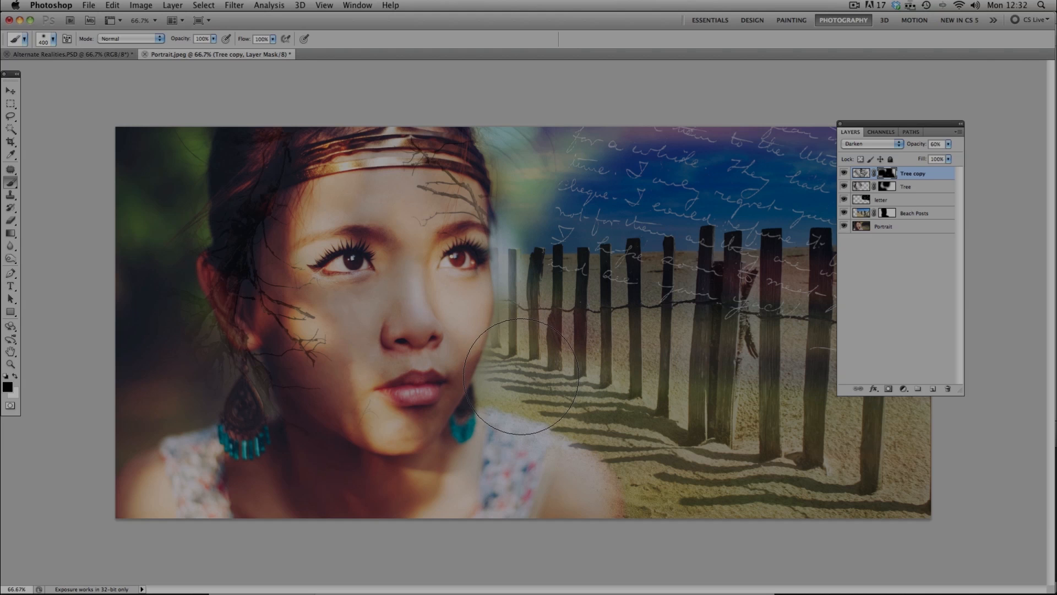
Step: Duplicate the Tree copy layer and delete the duplicate's layer mask
key(v)
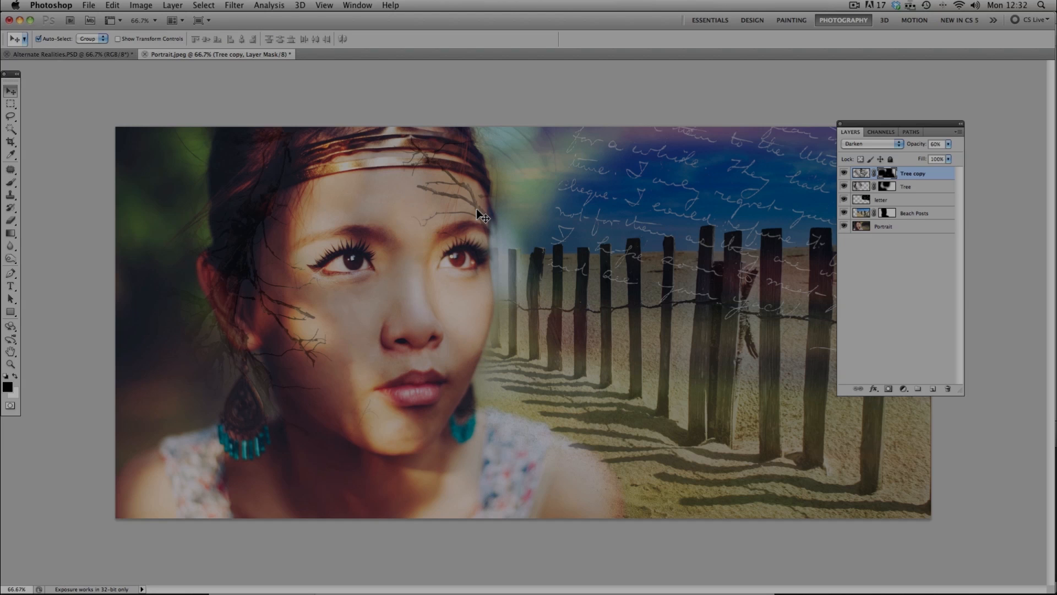
click(861, 173)
key(ctrl+j)
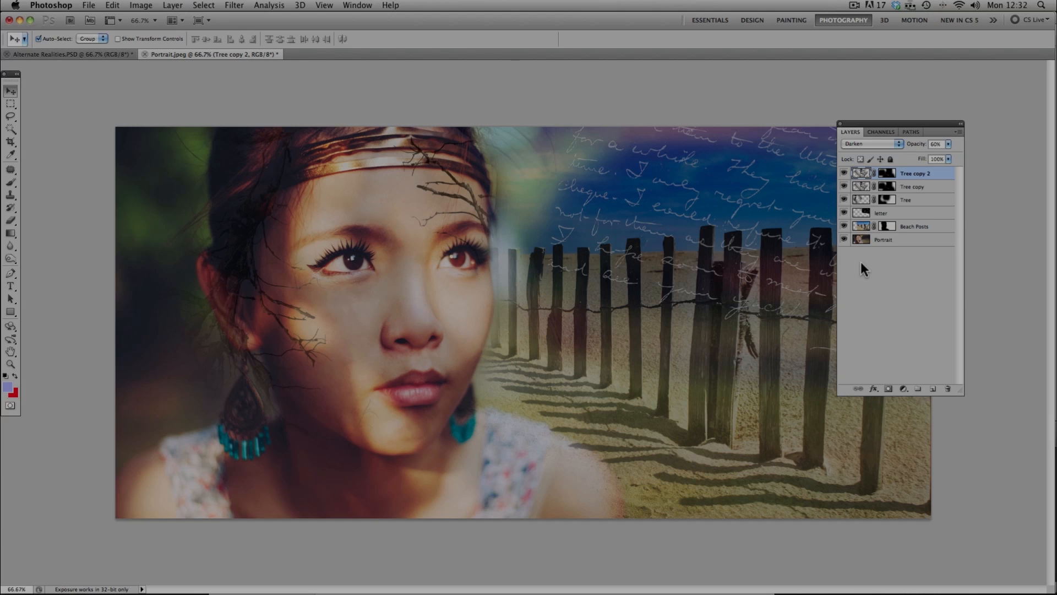
right_click(887, 174)
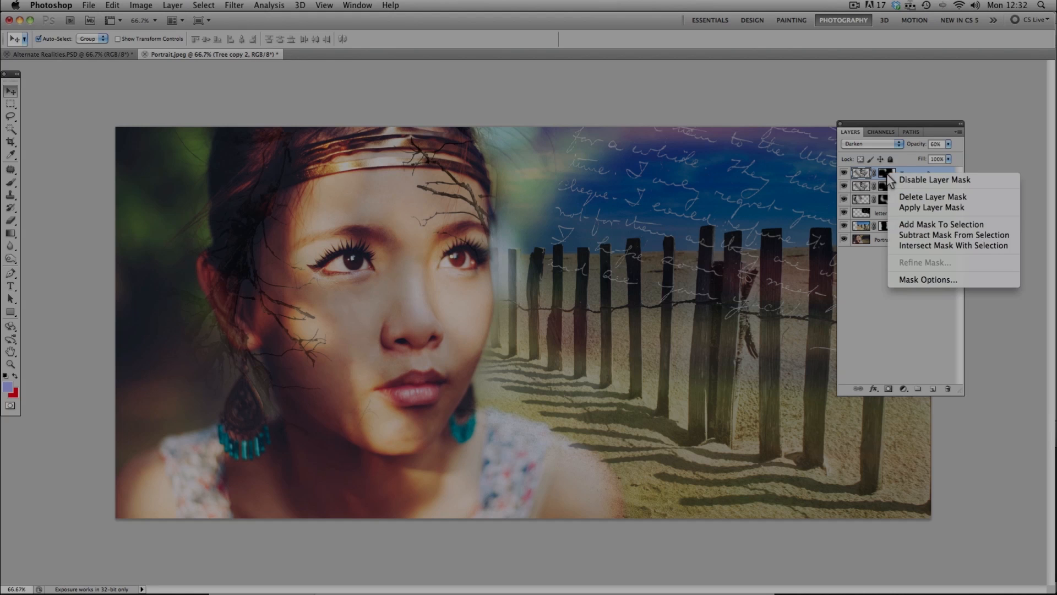
click(927, 279)
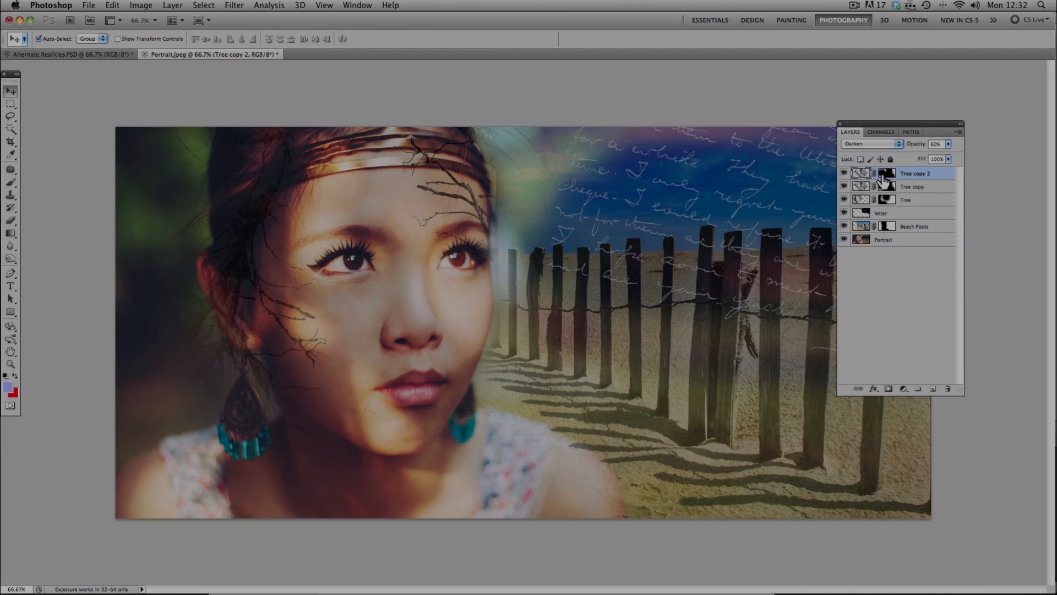
click(579, 294)
right_click(894, 170)
click(904, 192)
Step: Move the unmasked tree duplicate down over the shoulder and rotate it with Free Transform so its branches cross the neck
drag(502, 223, 288, 468)
key(ctrl+t)
drag(633, 203, 363, 545)
drag(371, 508, 325, 472)
drag(576, 434, 581, 562)
drag(237, 464, 215, 376)
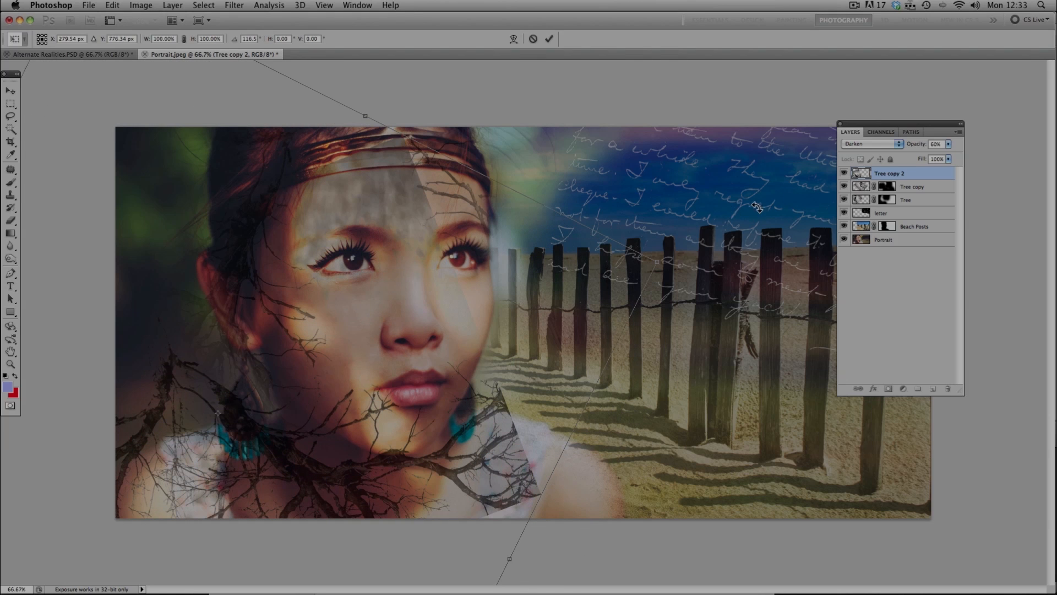
Step: Scale the tree duplicate down, rotate it upright and place it over the shoulder below the large earring
drag(656, 264, 406, 350)
drag(355, 389, 544, 233)
drag(667, 234, 272, 357)
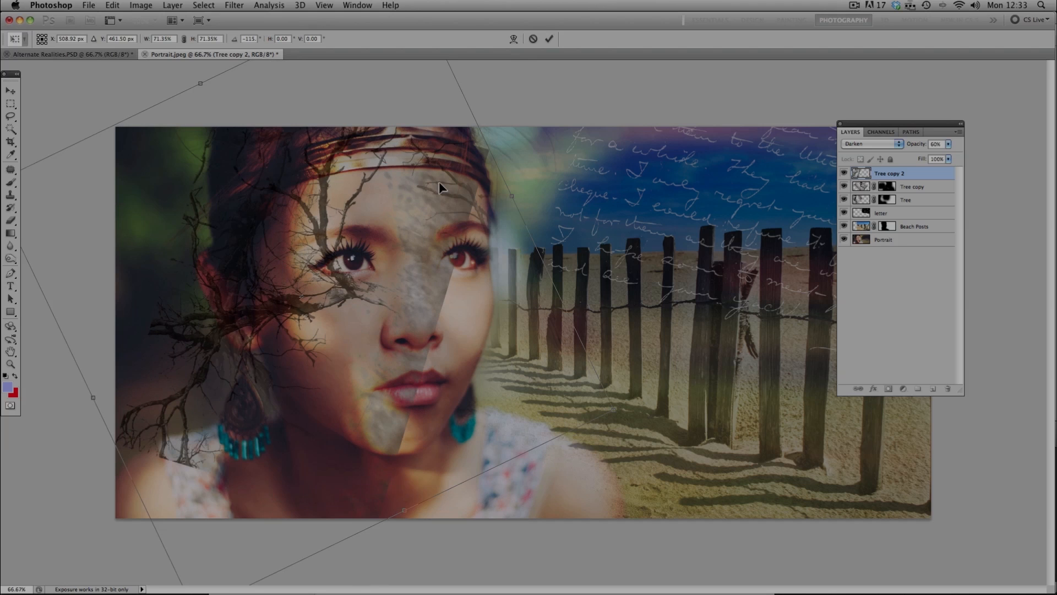
drag(333, 267, 226, 545)
key(Return)
drag(254, 498, 256, 487)
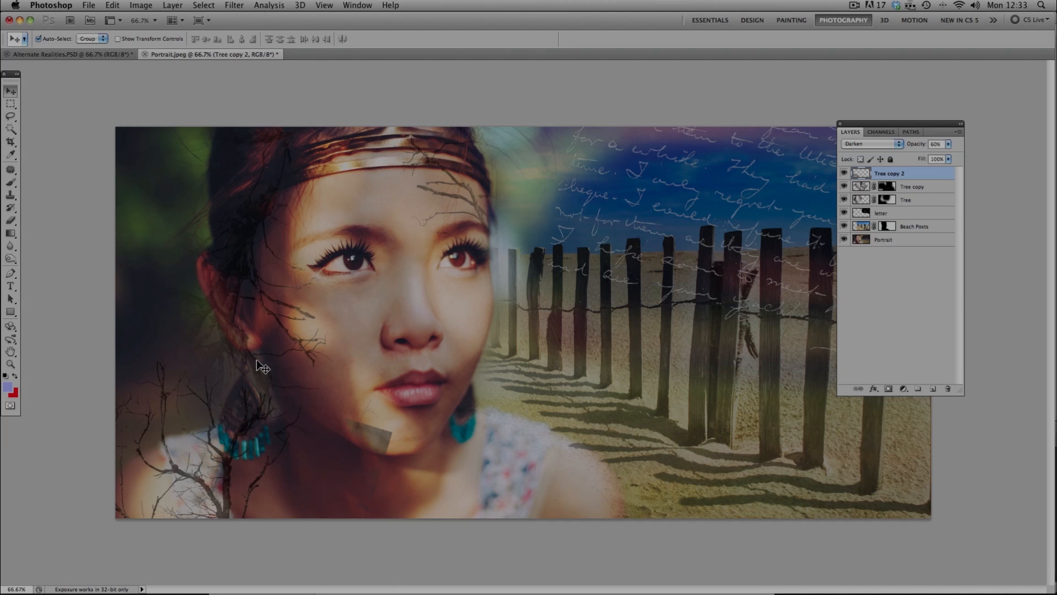
Step: Add a mask to Tree copy 2, paint out its leftover texture on the chin and outer branches, and lower its opacity to 47%
click(889, 389)
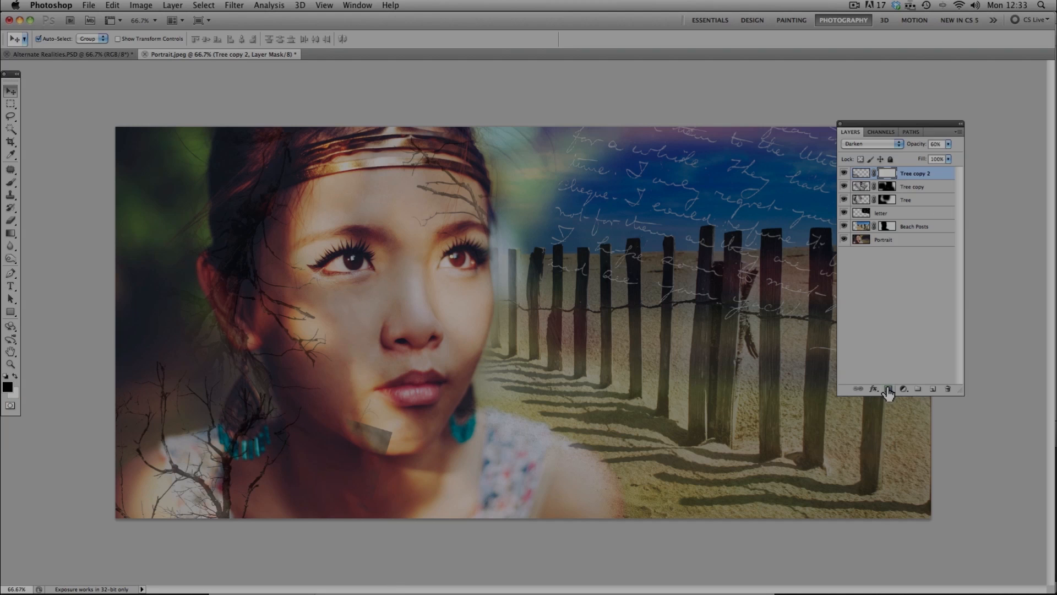
click(11, 182)
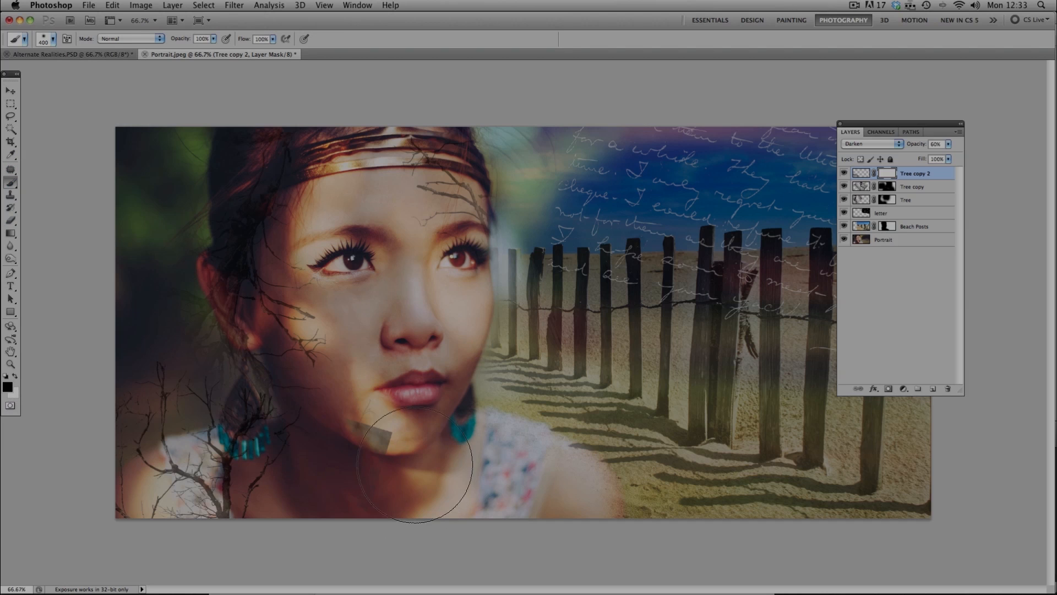
mouse_move(416, 466)
mouse_down()
mouse_move(389, 435)
mouse_move(375, 499)
mouse_up()
mouse_move(348, 382)
mouse_down()
mouse_move(314, 328)
mouse_move(220, 303)
mouse_move(145, 347)
mouse_move(98, 407)
mouse_move(81, 490)
mouse_up()
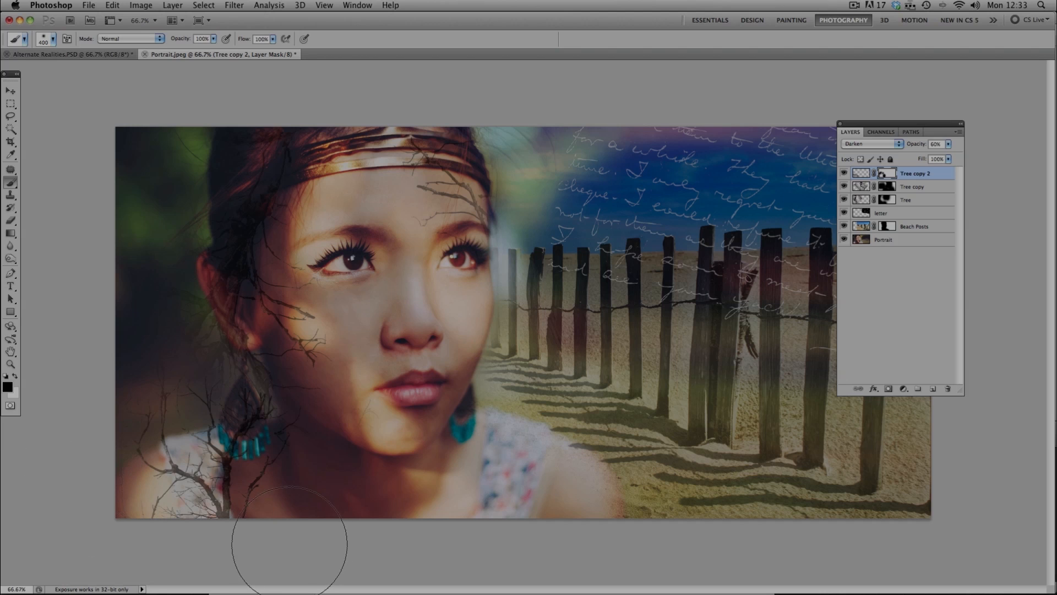
drag(921, 152, 906, 152)
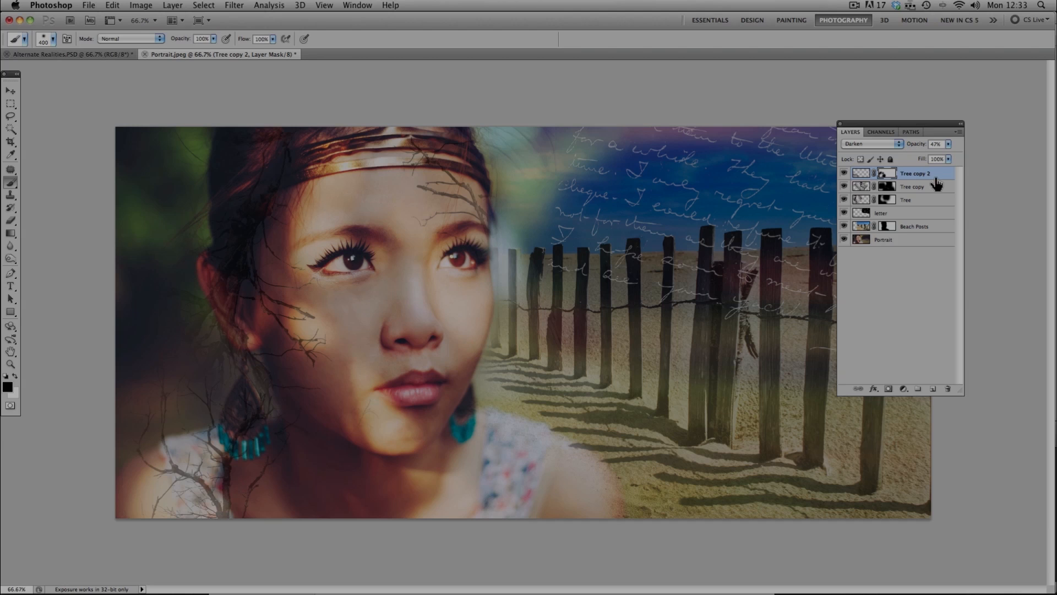
Step: Examine the layer stack in the Complete group of Alternate Realities.PSD and compare it with the layers of Portrait.jpeg
click(935, 202)
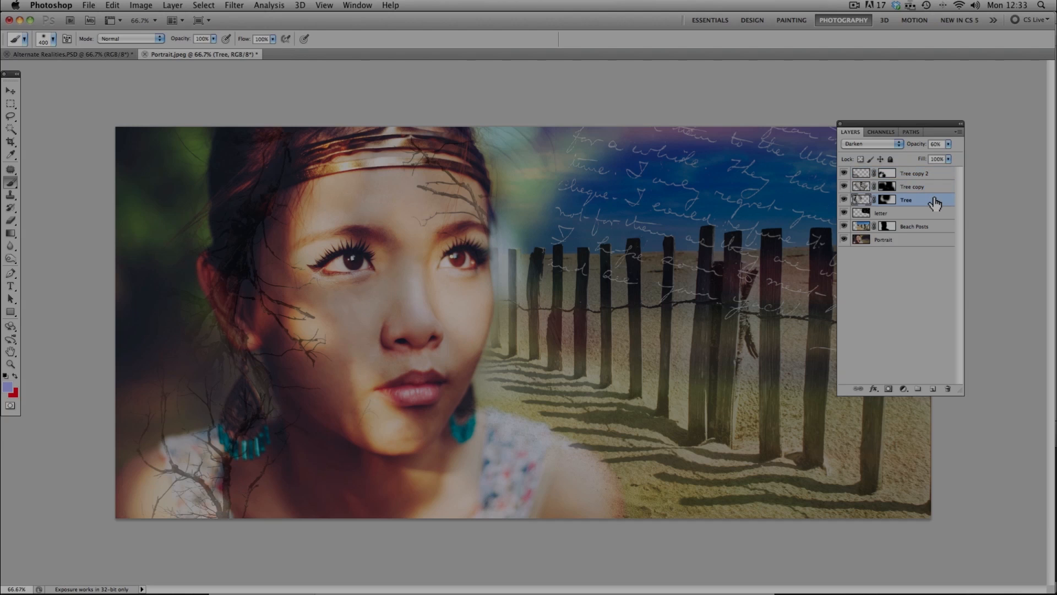
drag(931, 205, 130, 64)
click(856, 173)
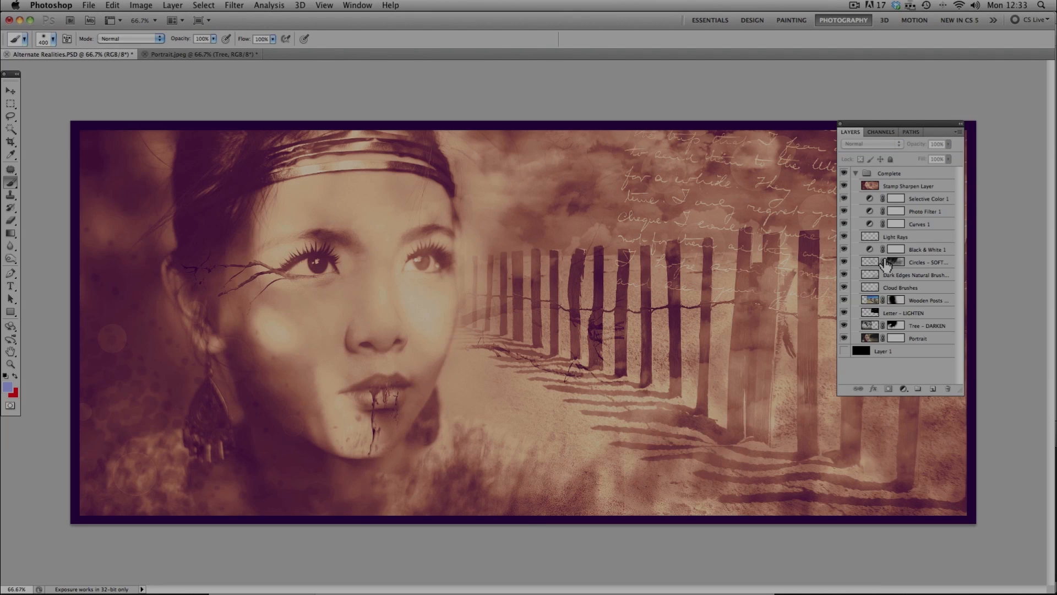
click(863, 328)
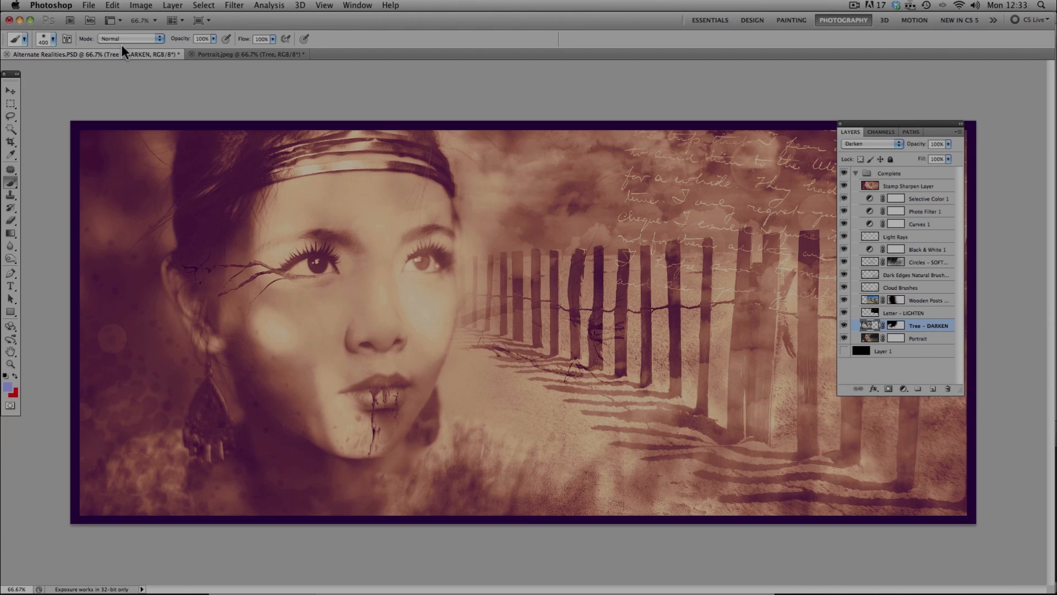
click(214, 54)
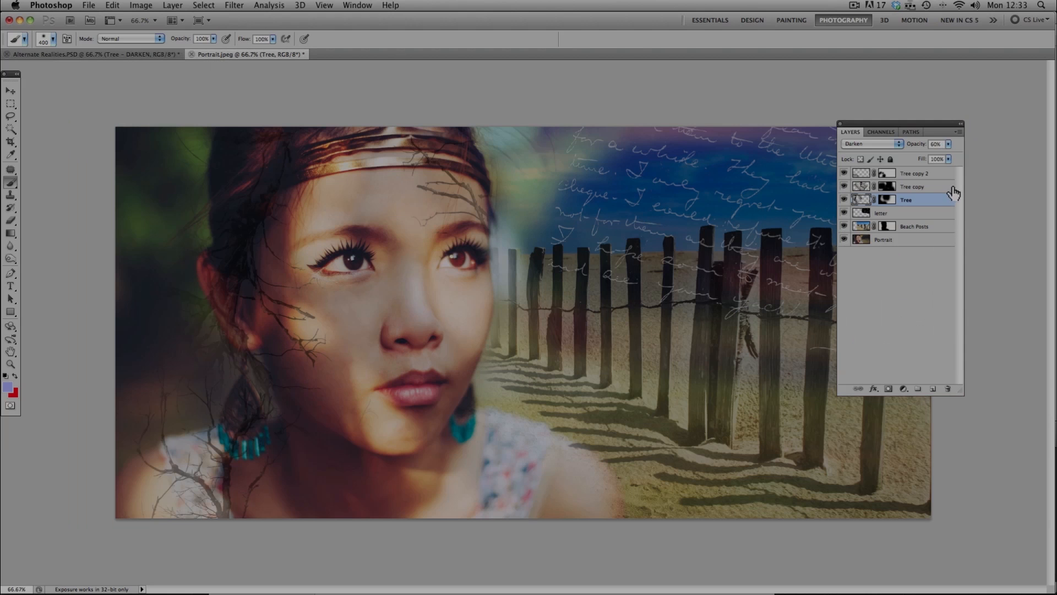
click(936, 174)
click(936, 228)
click(939, 213)
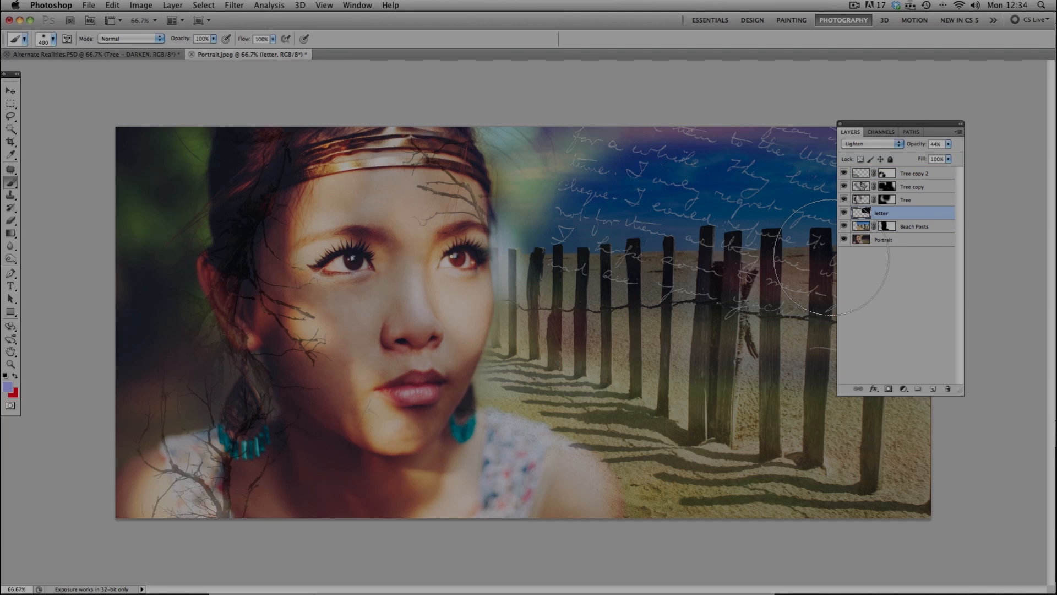
Step: Add a Black & White adjustment layer above Tree copy 2 and set its Reds to 30
click(933, 174)
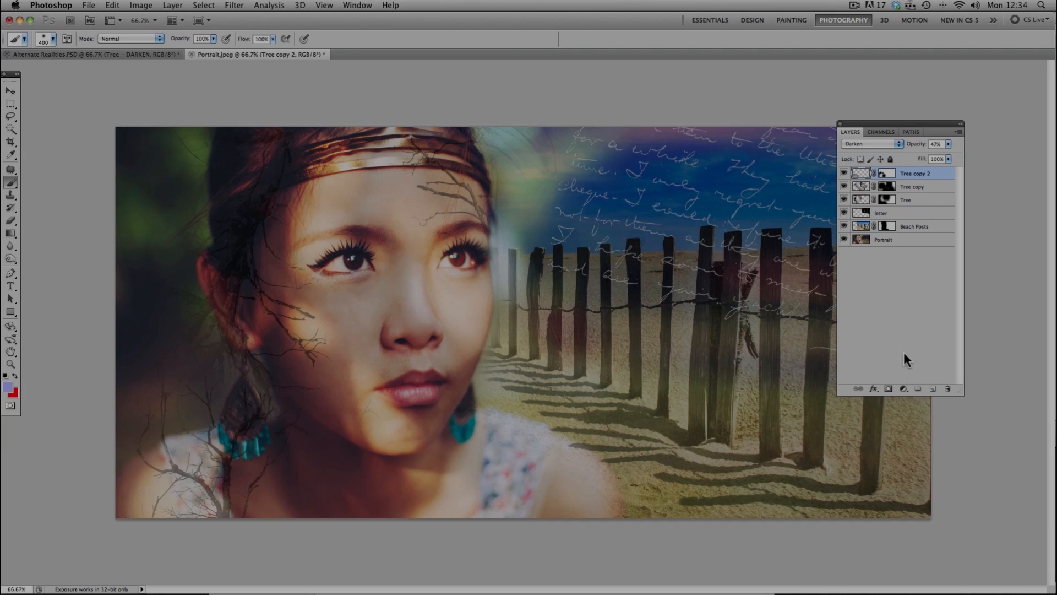
click(904, 389)
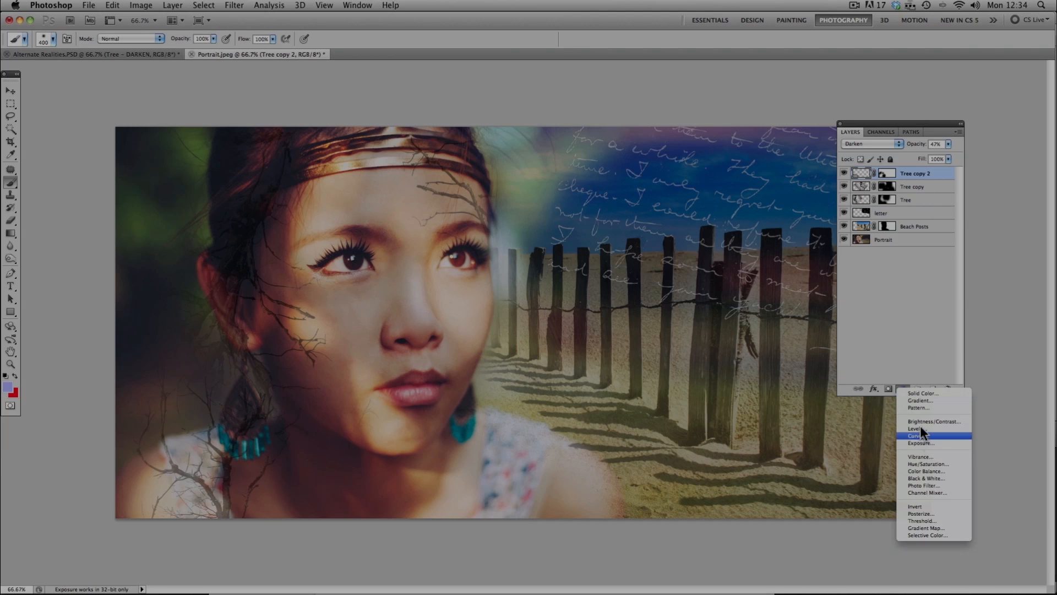
click(930, 478)
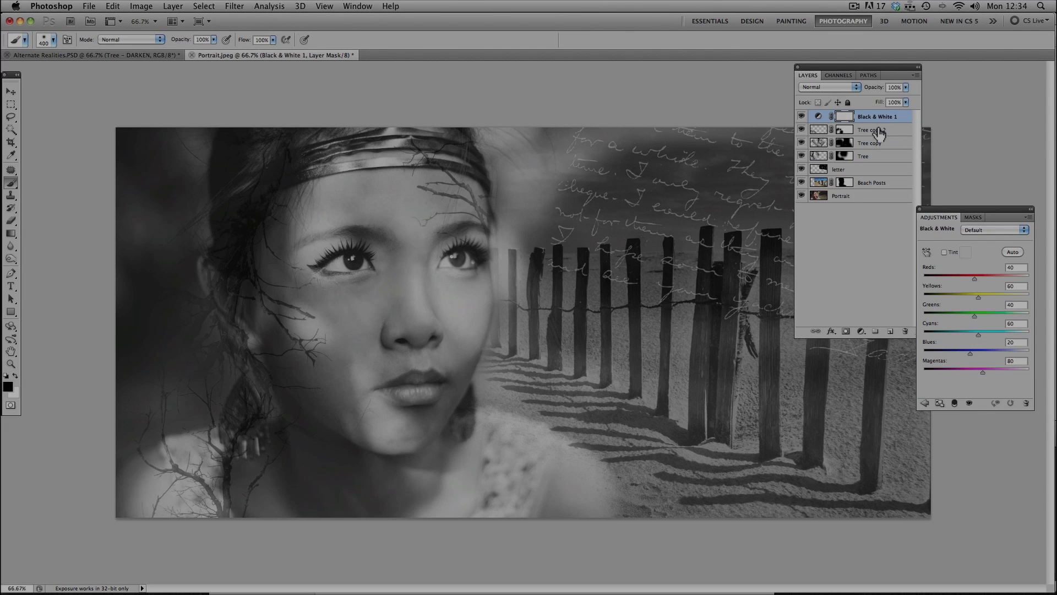
mouse_move(976, 277)
mouse_down()
mouse_move(962, 279)
mouse_move(982, 280)
mouse_move(971, 280)
mouse_up()
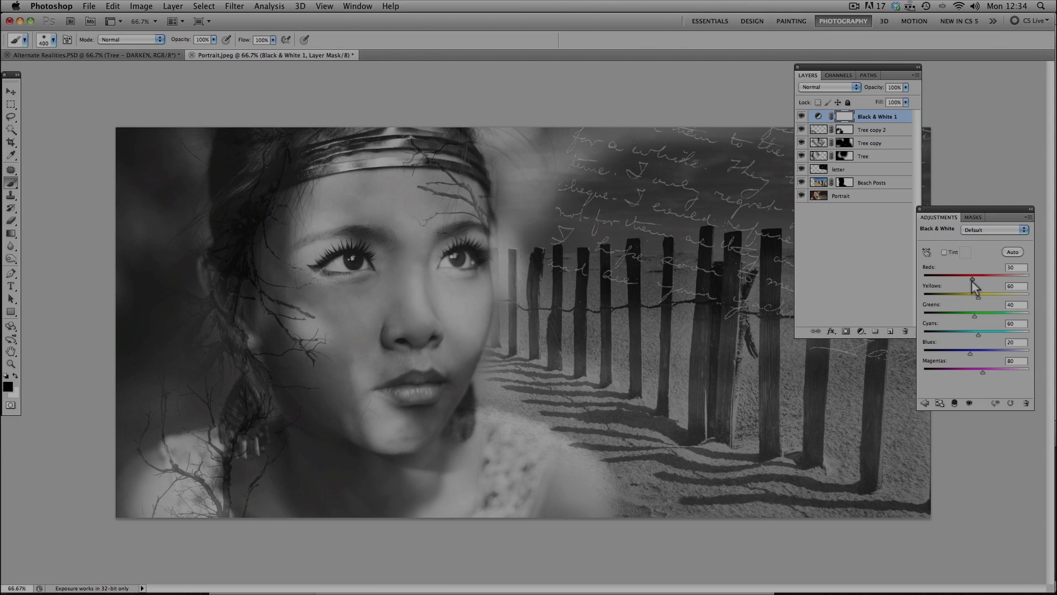
click(920, 209)
Step: Add a Curves adjustment above Black & White 1 with an S-curve through input 58/output 50 and input 202/output 210
click(891, 117)
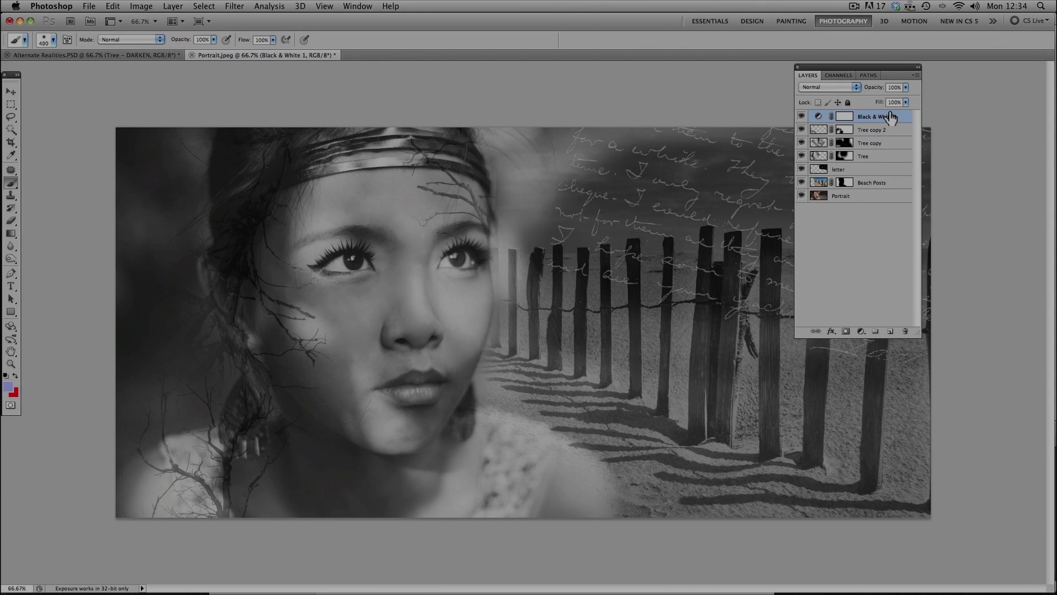
click(860, 331)
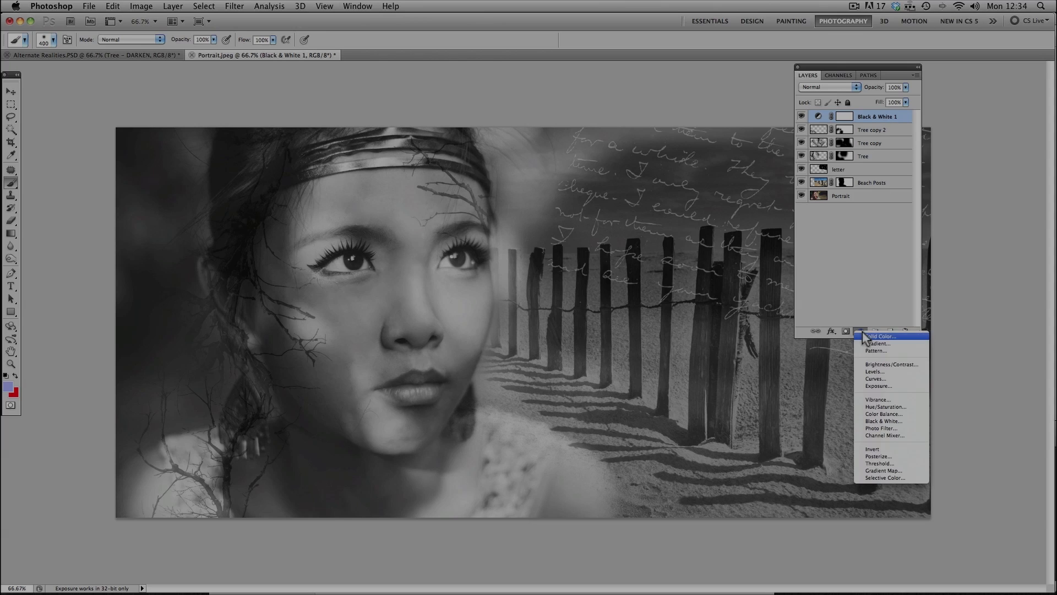
click(900, 378)
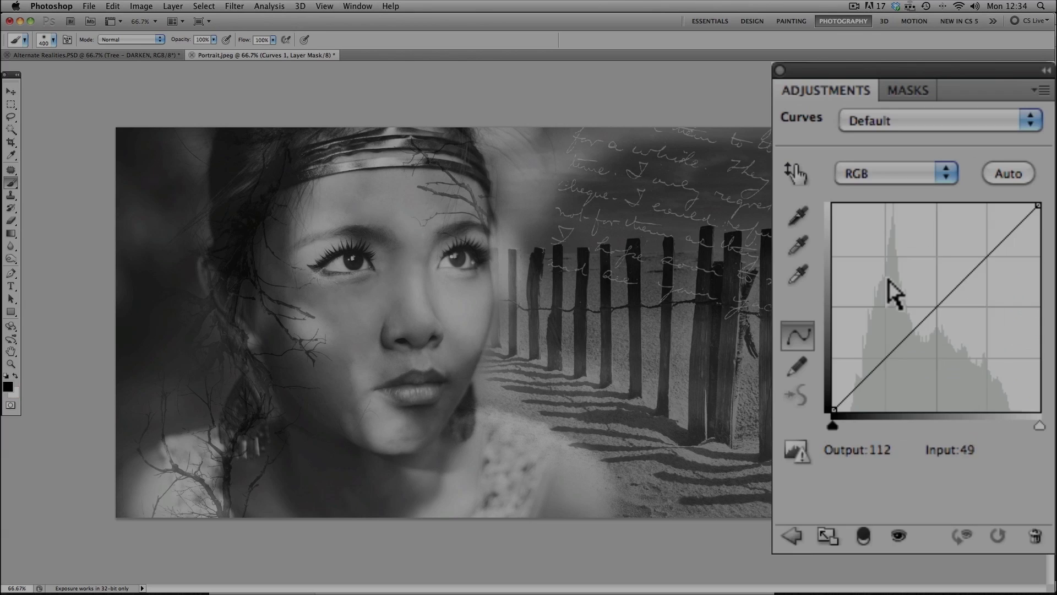
drag(970, 254, 989, 243)
drag(881, 361, 880, 371)
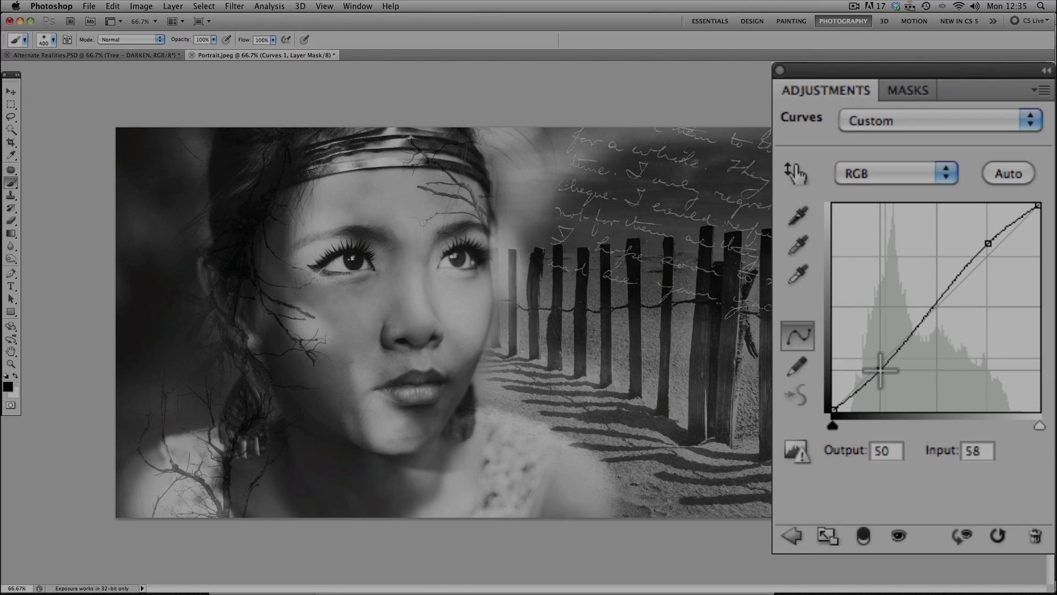
drag(987, 247, 996, 245)
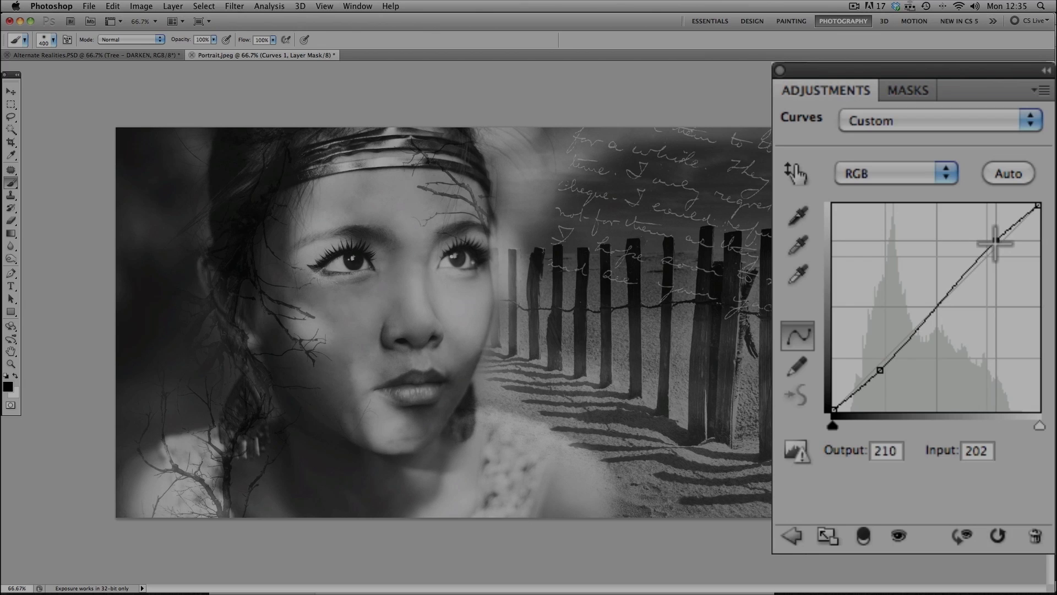
click(884, 120)
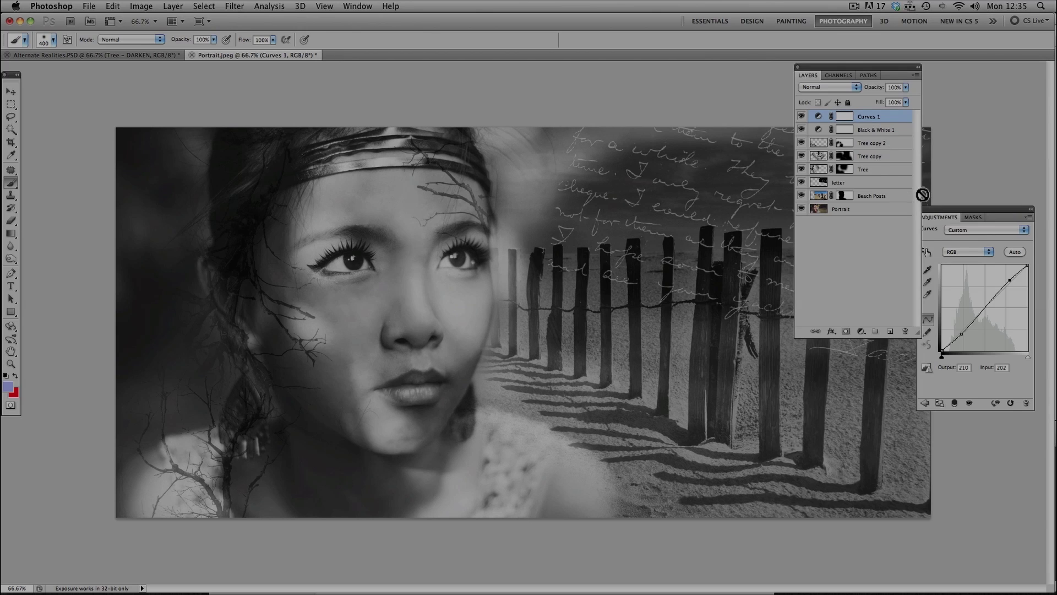
mouse_move(942, 221)
mouse_down()
mouse_move(972, 221)
mouse_move(951, 213)
mouse_up()
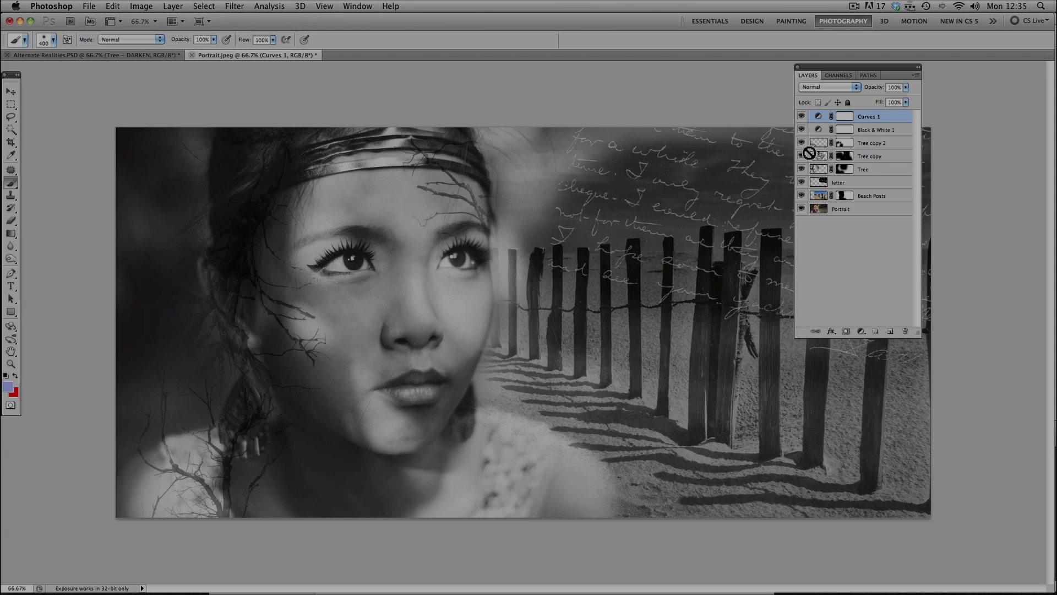
Step: Load the brush set My_Cloud_Brushes_by_SaviourMachine.abr from the Custom folder into the brush presets
click(878, 134)
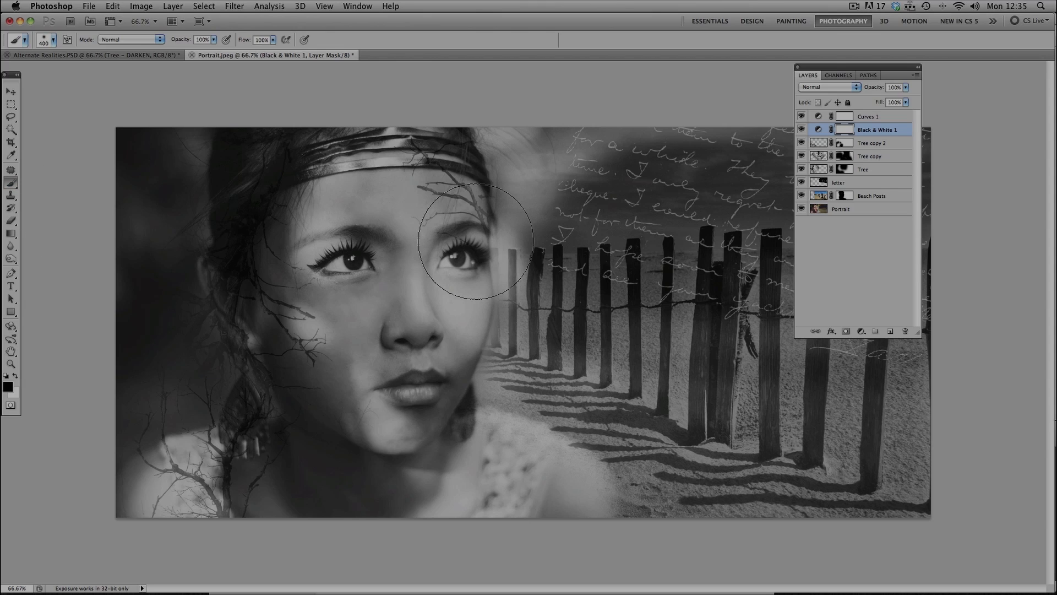
right_click(476, 241)
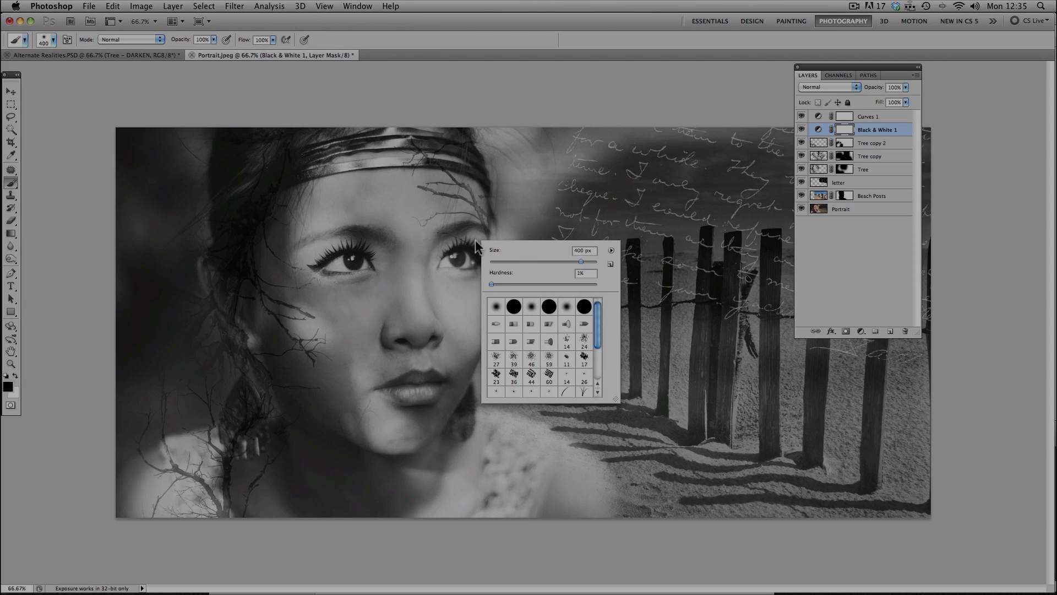
mouse_move(598, 318)
mouse_down()
mouse_move(598, 342)
mouse_move(603, 284)
mouse_up()
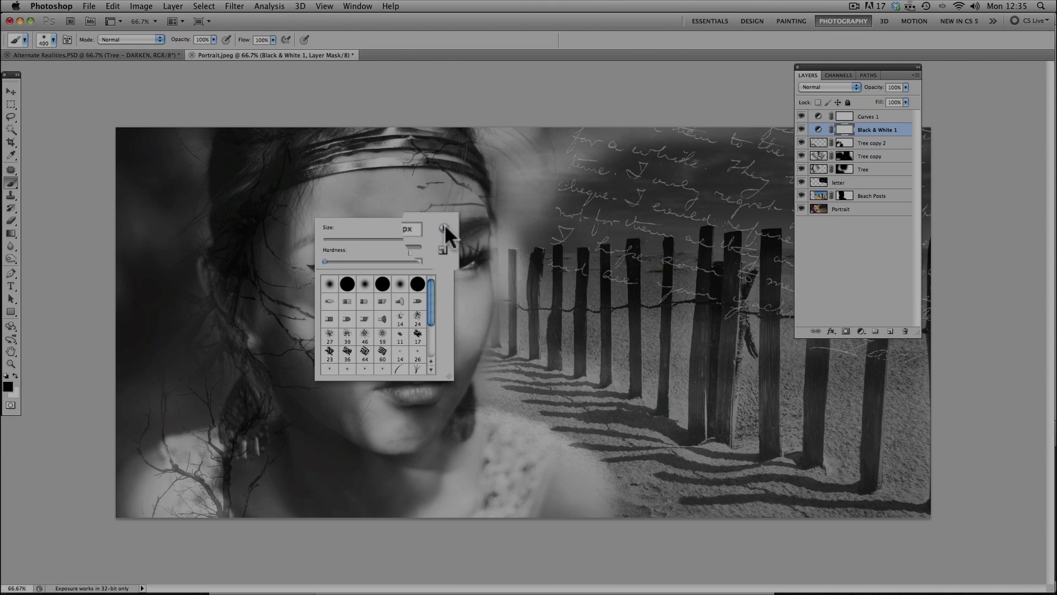
click(445, 227)
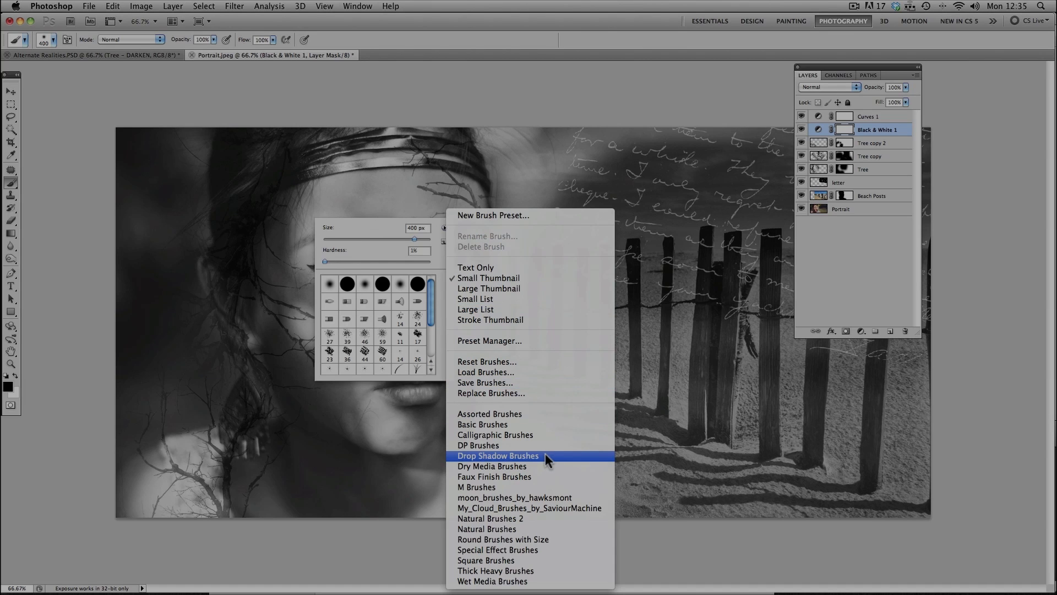
click(527, 375)
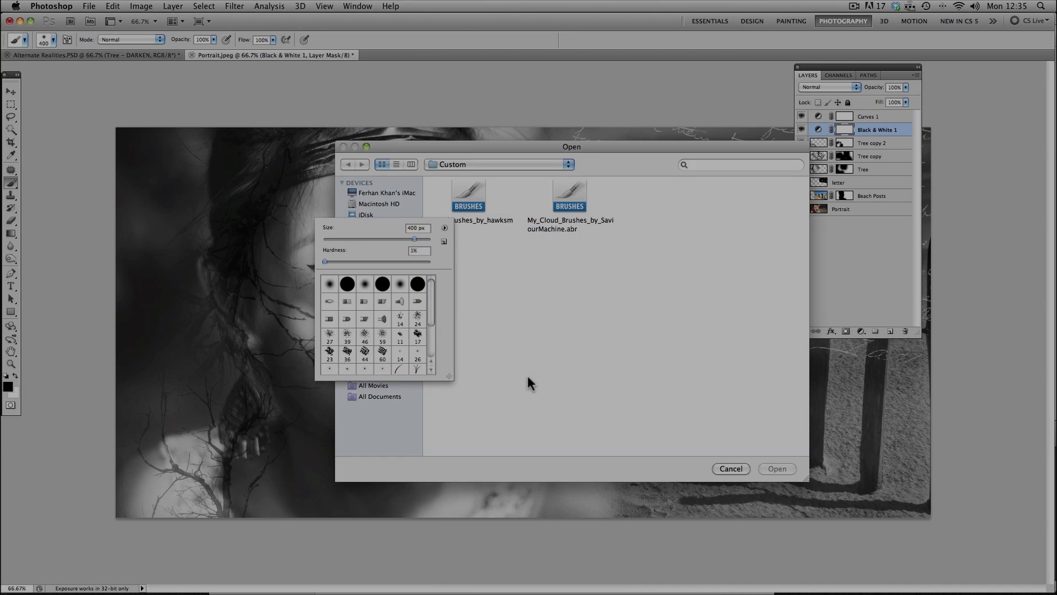
drag(597, 148, 736, 124)
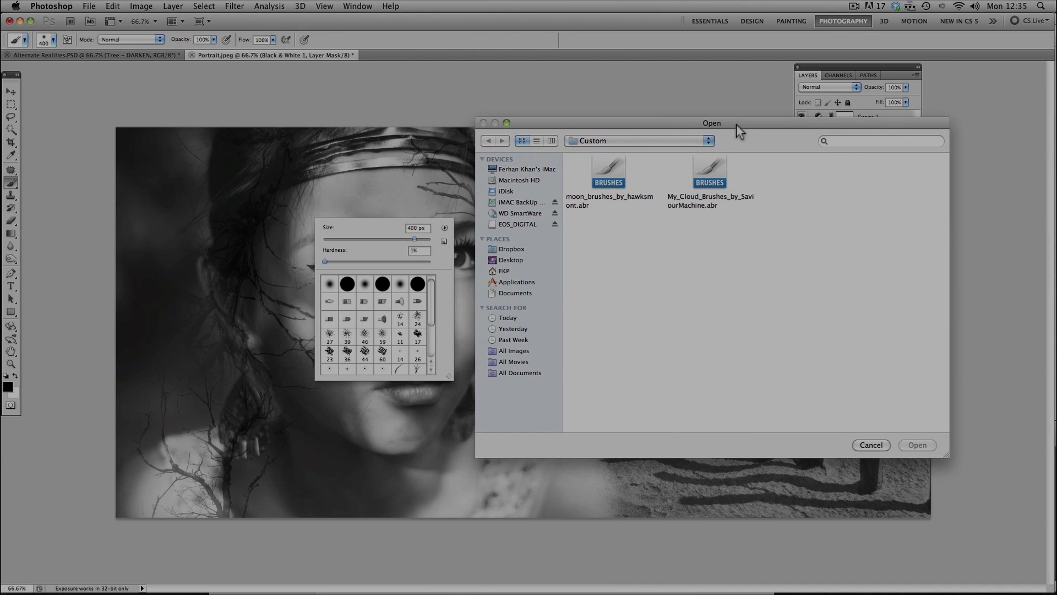
click(709, 205)
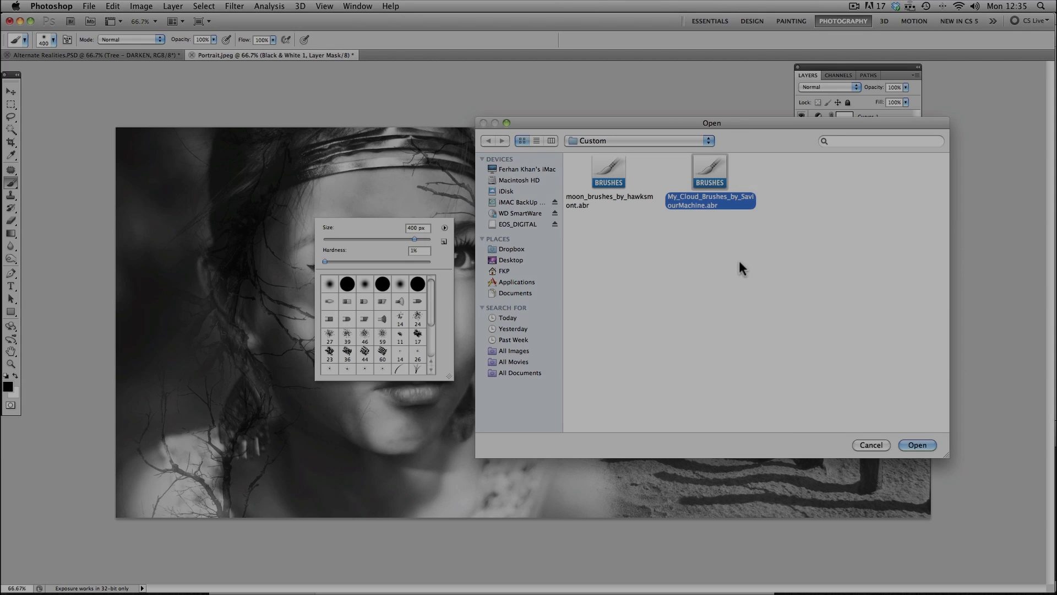
click(917, 445)
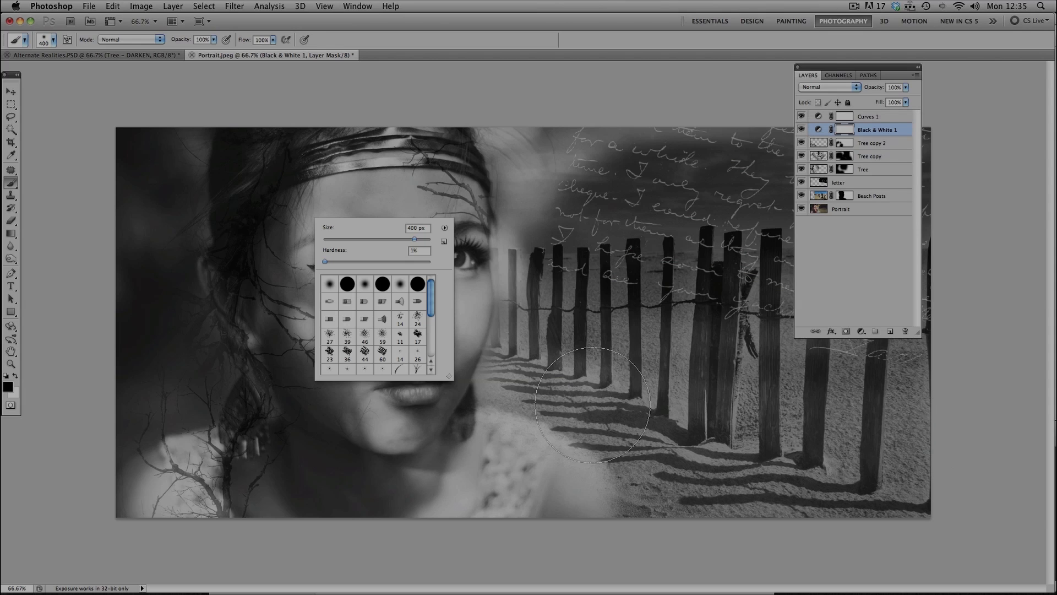
Step: Pick the 2498 px cloud brush, select Curves 1, and stamp test clouds in the current blue on a new blank document
scroll(428, 316, down, 4)
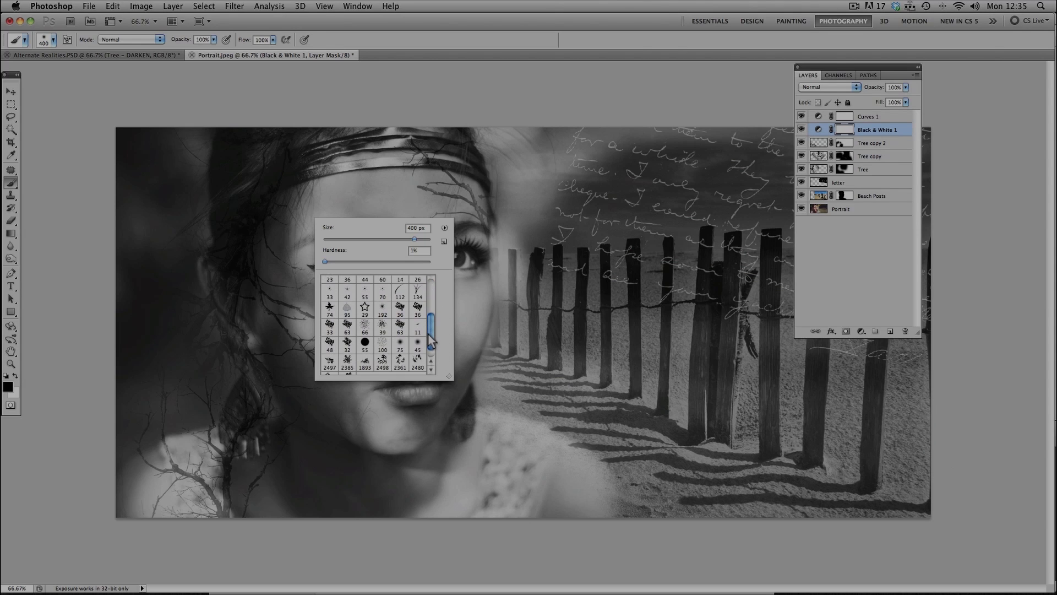
click(382, 348)
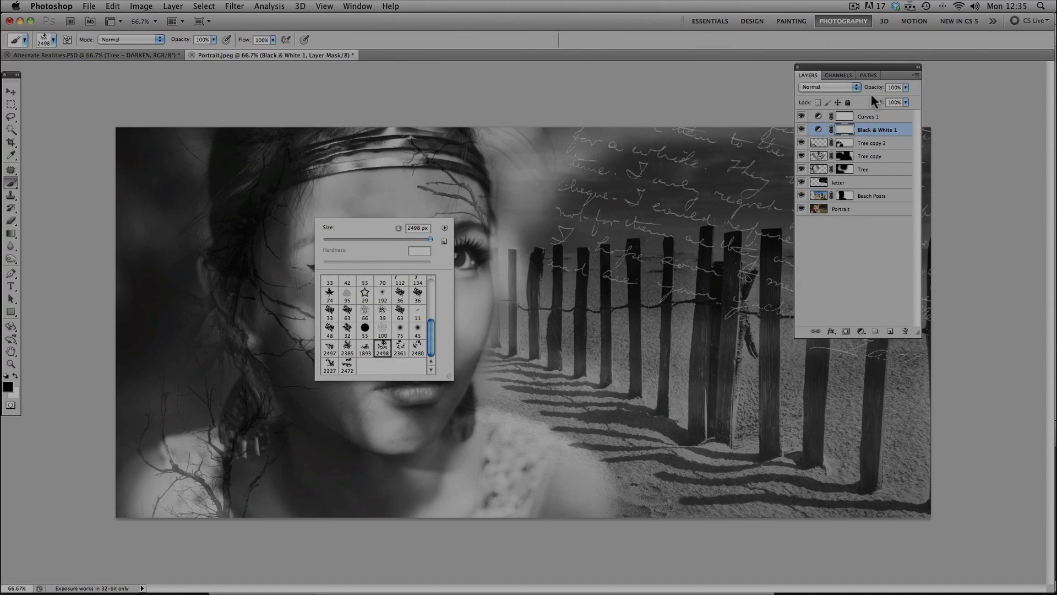
click(866, 118)
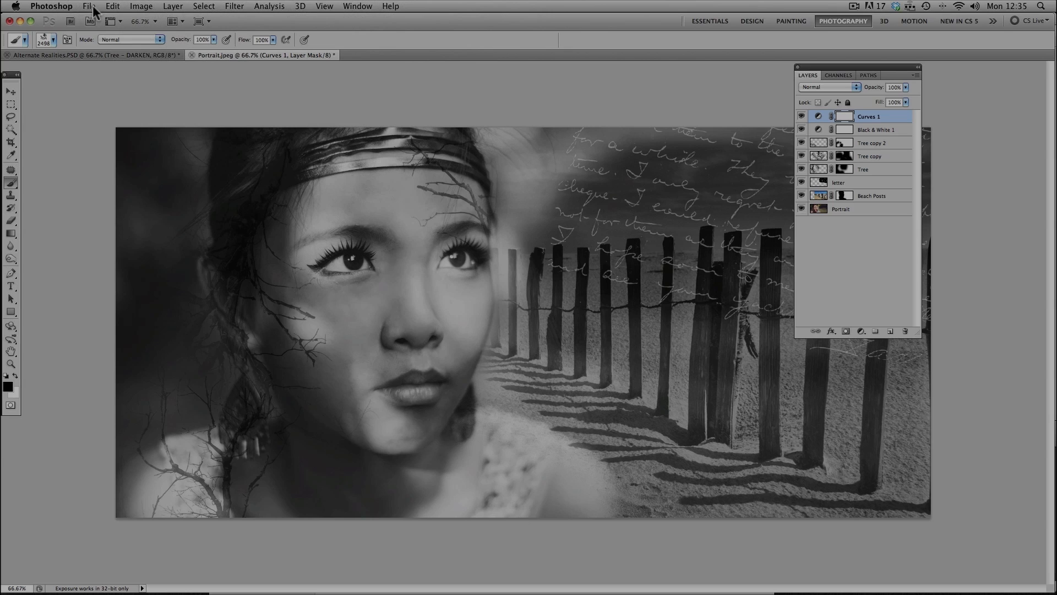
click(93, 5)
click(94, 16)
click(623, 188)
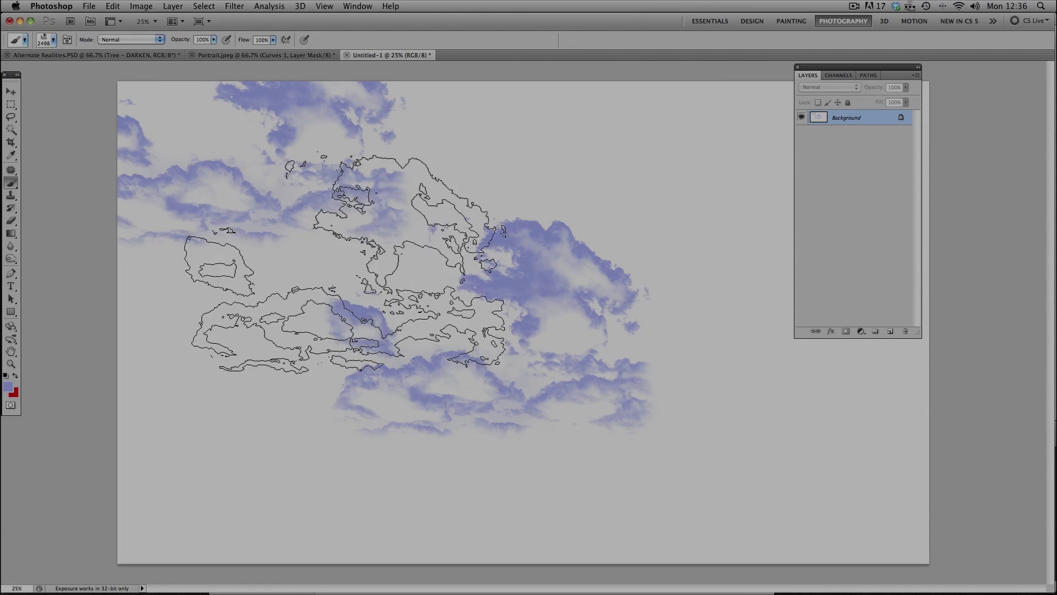
Step: Set the foreground colour to black and stamp the 2498 px cloud brush twice on the test document
click(8, 386)
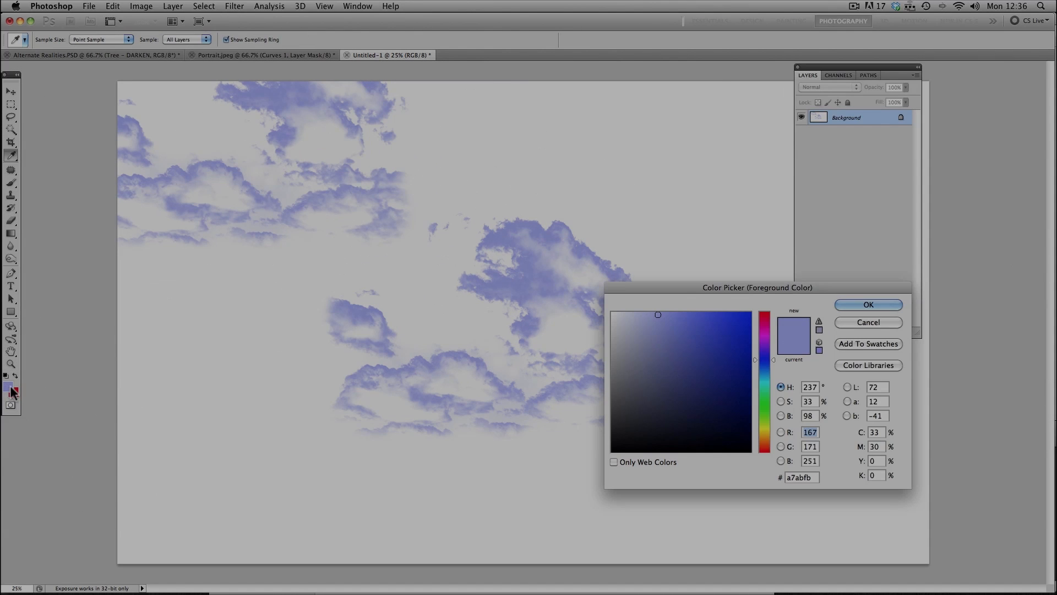
drag(625, 432, 813, 453)
click(887, 304)
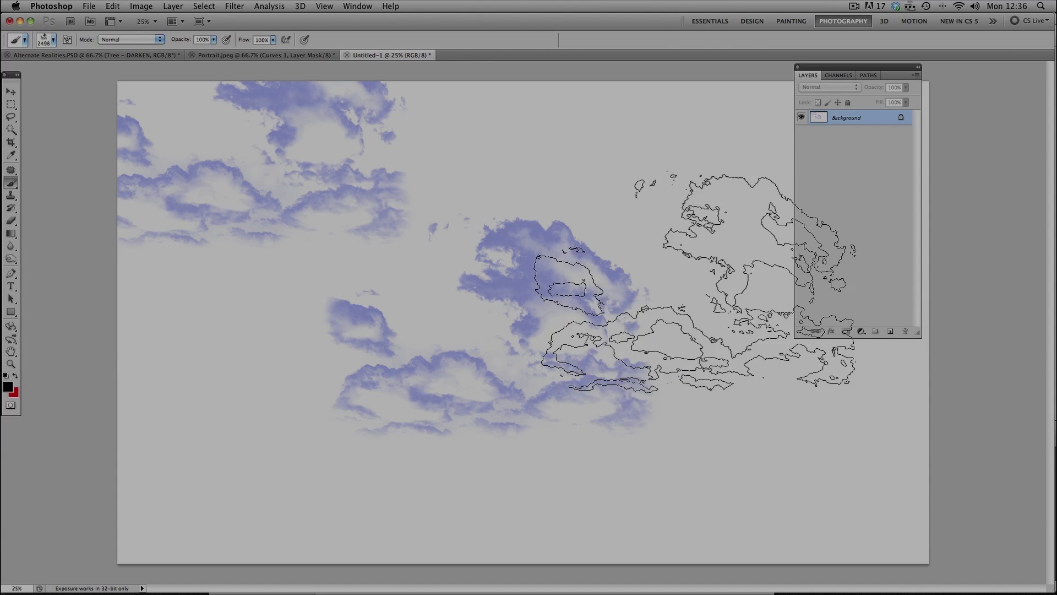
click(667, 237)
click(393, 336)
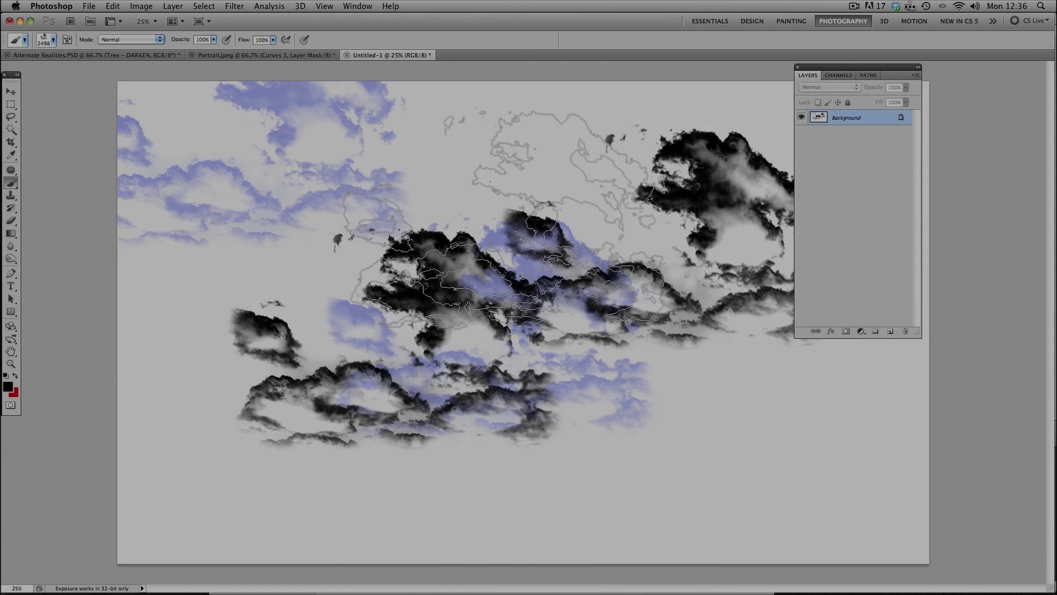
Step: Switch to the 2361 px cloud brush and stamp four groups of black clouds across the test document
right_click(460, 220)
click(544, 342)
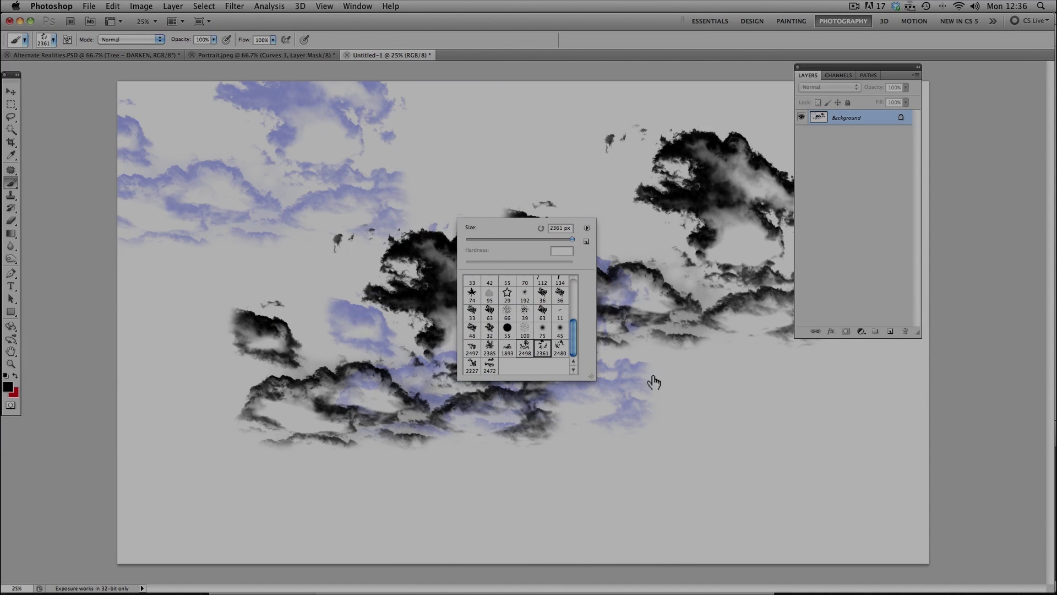
key(Return)
click(782, 413)
click(567, 455)
click(211, 307)
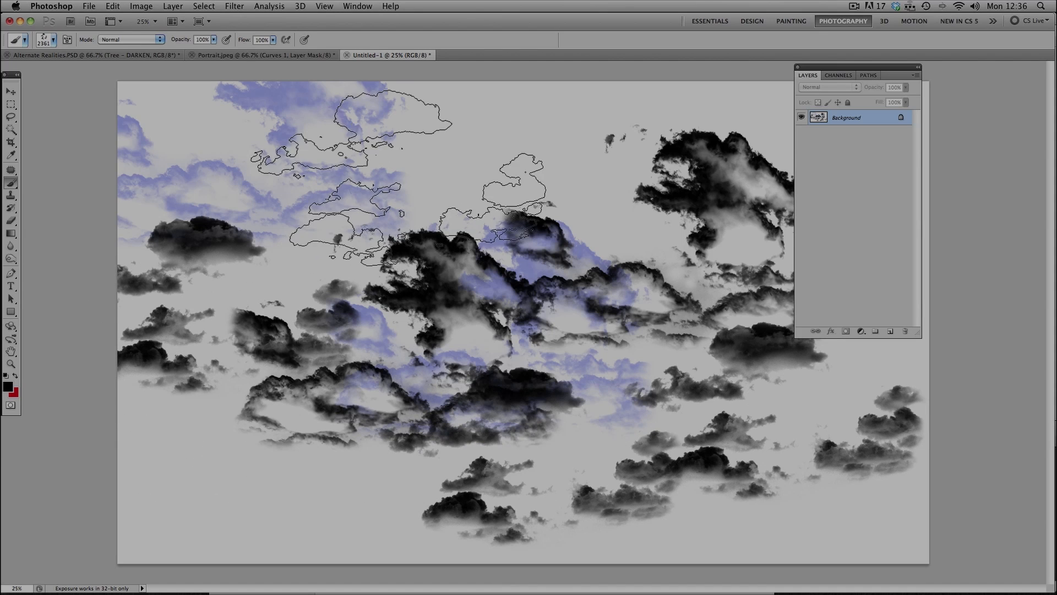
click(404, 180)
Step: Choose the 2227 px cloud brush and stamp overlapping black clouds across the test document
right_click(559, 226)
click(573, 371)
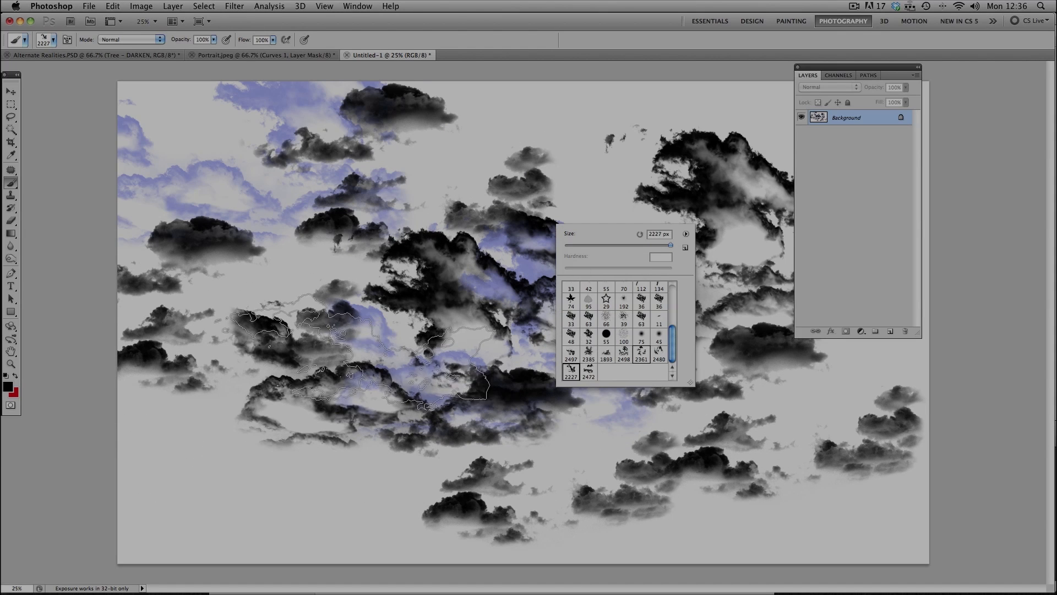
key(Return)
click(352, 355)
click(303, 440)
click(622, 201)
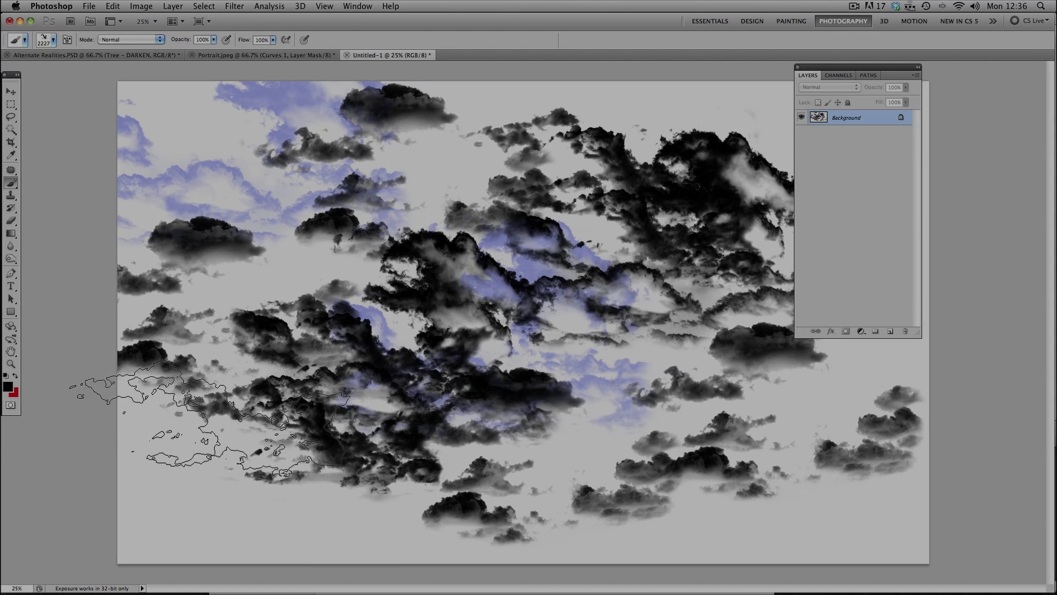
click(240, 273)
click(258, 173)
click(367, 146)
click(626, 291)
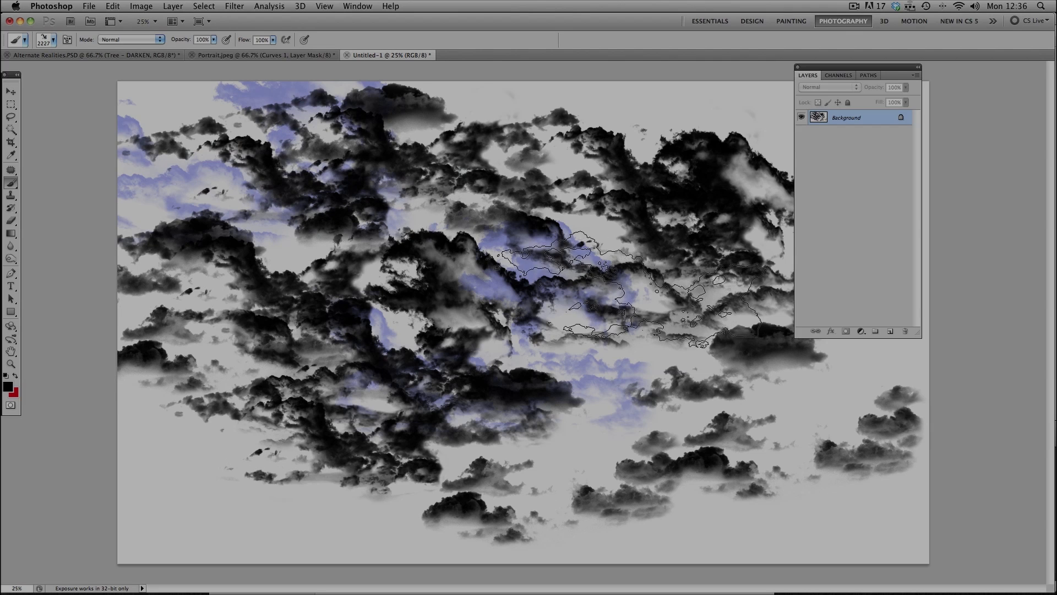
Step: Return to Portrait.jpeg and add a new layer named "clouds" above Curves 1
click(261, 55)
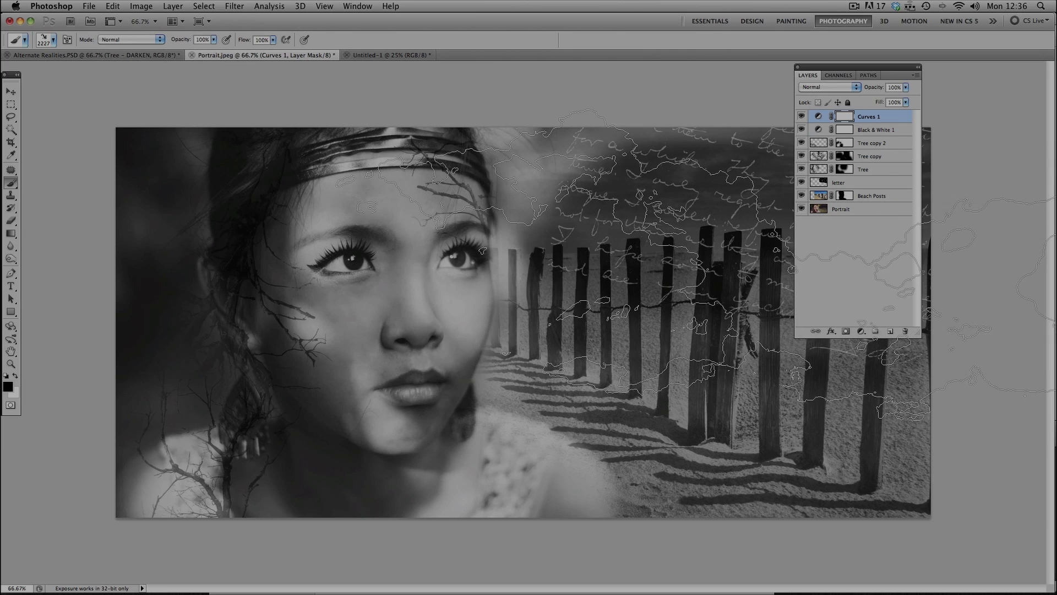
click(890, 331)
double_click(843, 117)
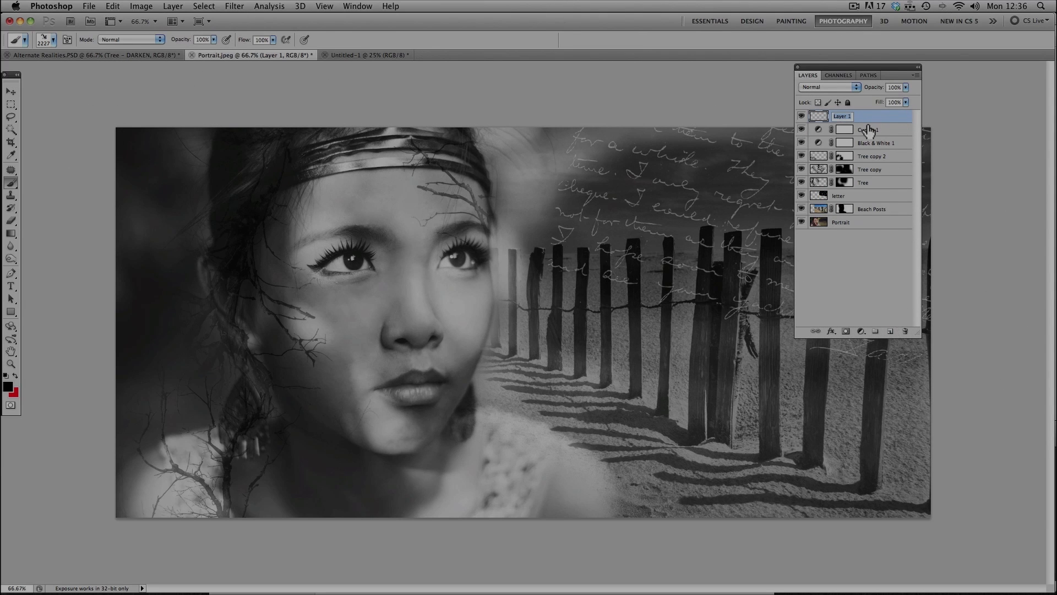
text(clouds)
key(Return)
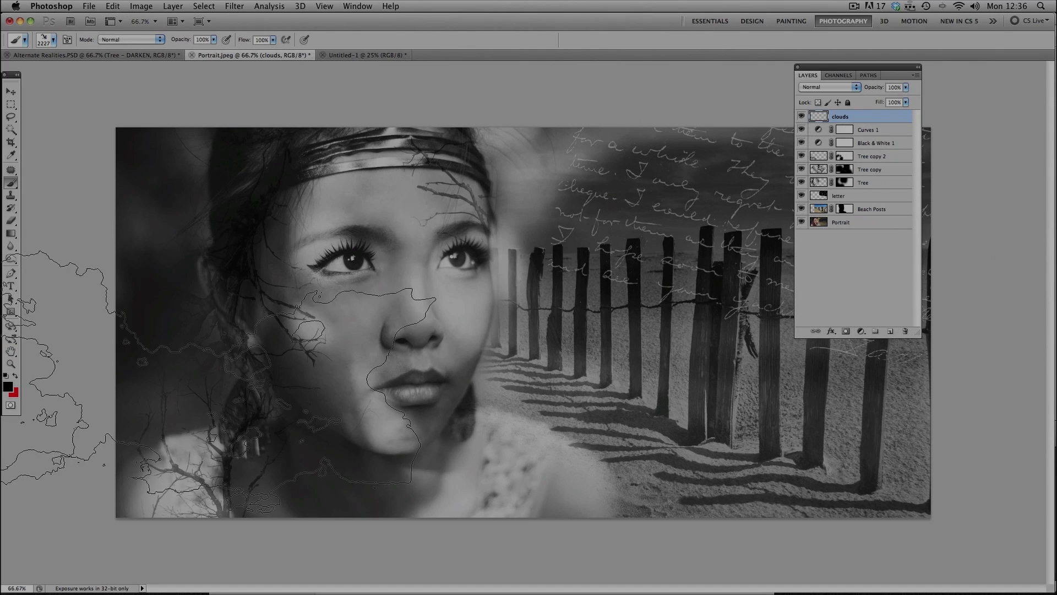
Step: Set the foreground colour to white and lower the brush opacity to 30%
click(11, 388)
drag(639, 360, 604, 306)
click(875, 305)
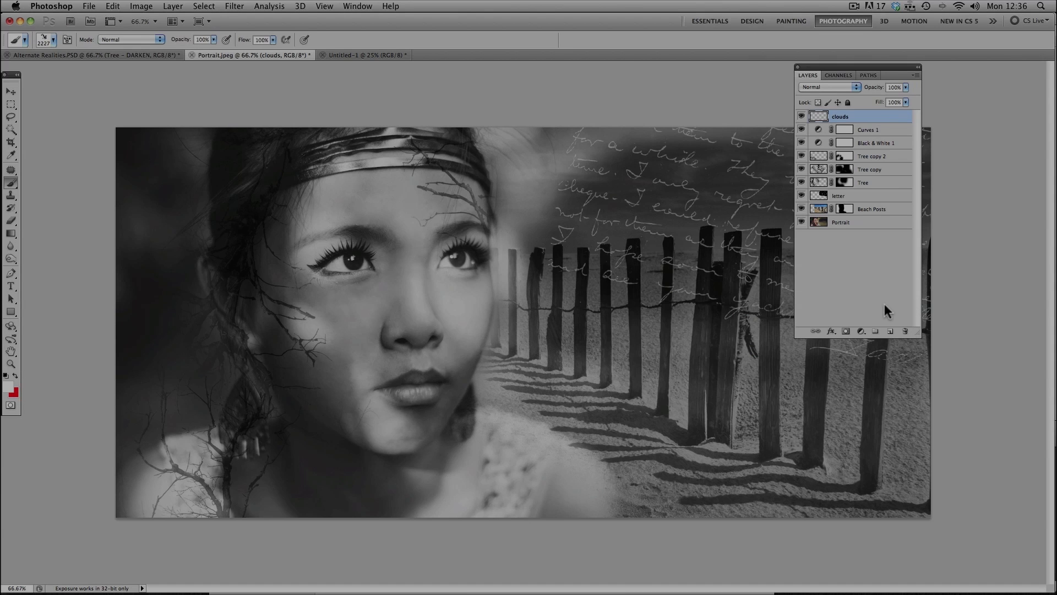
click(213, 40)
drag(177, 51, 177, 52)
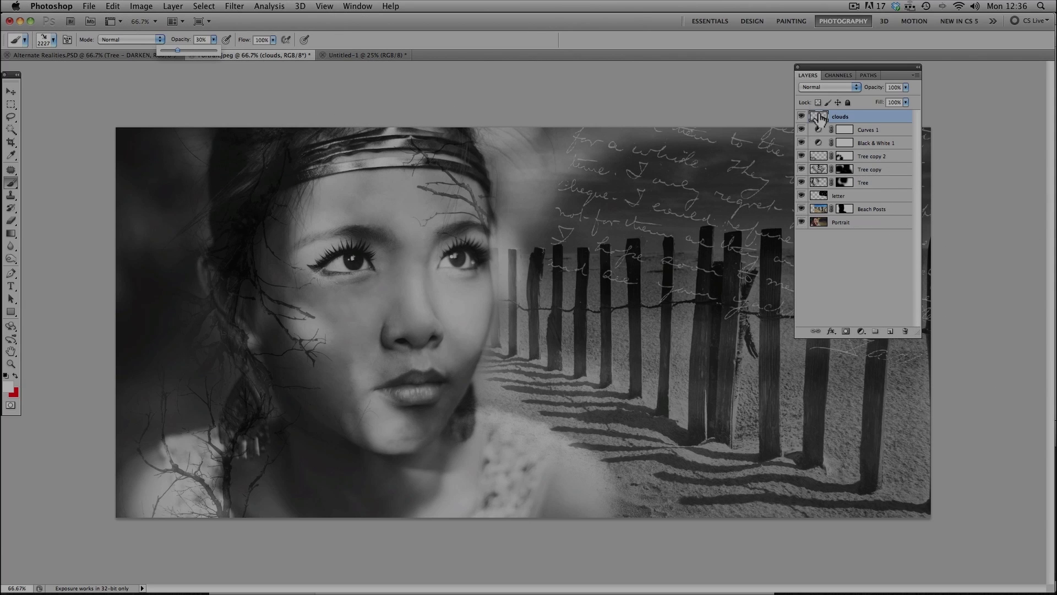
Step: Move the layer list clear of the image and stamp the 2227 px cloud brush over the sky above the beach posts
drag(855, 71, 989, 90)
super+click(951, 133)
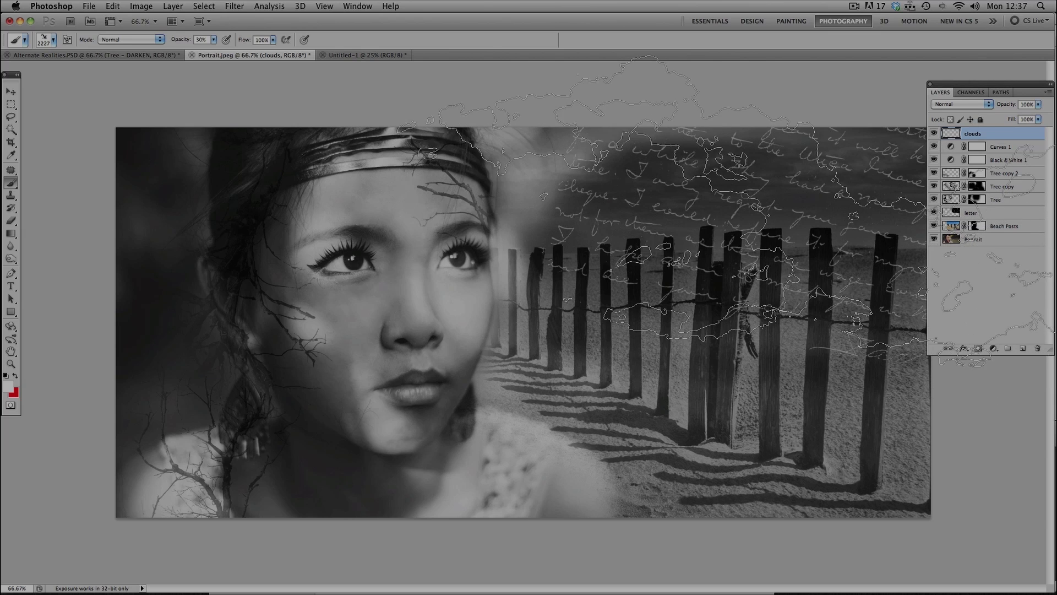
click(789, 248)
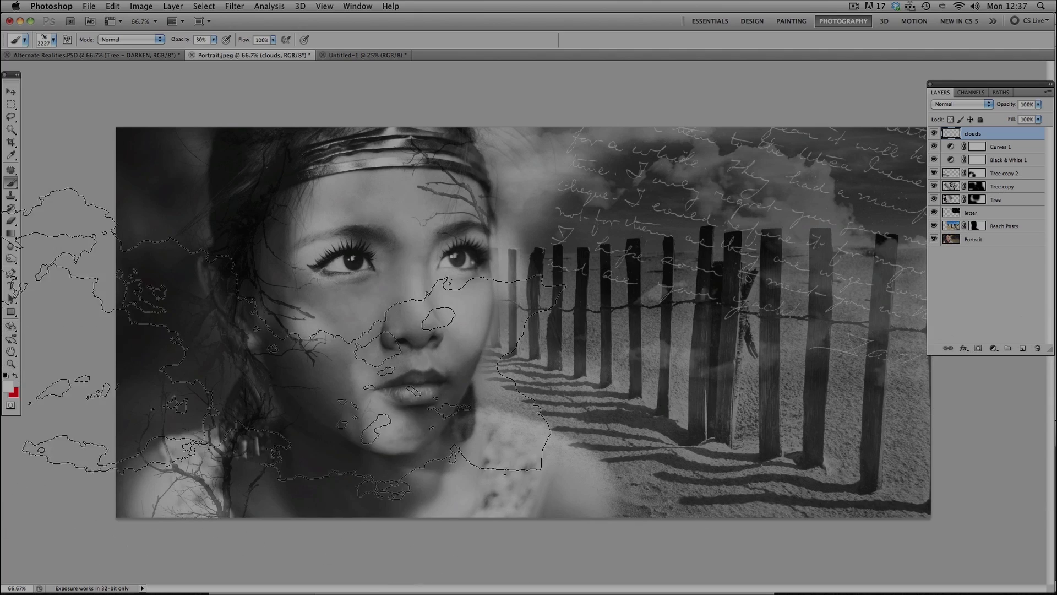
Step: Try stamping the 2227 px cloud brush over the lower part of the portrait, and undo the stamp
right_click(287, 277)
click(213, 402)
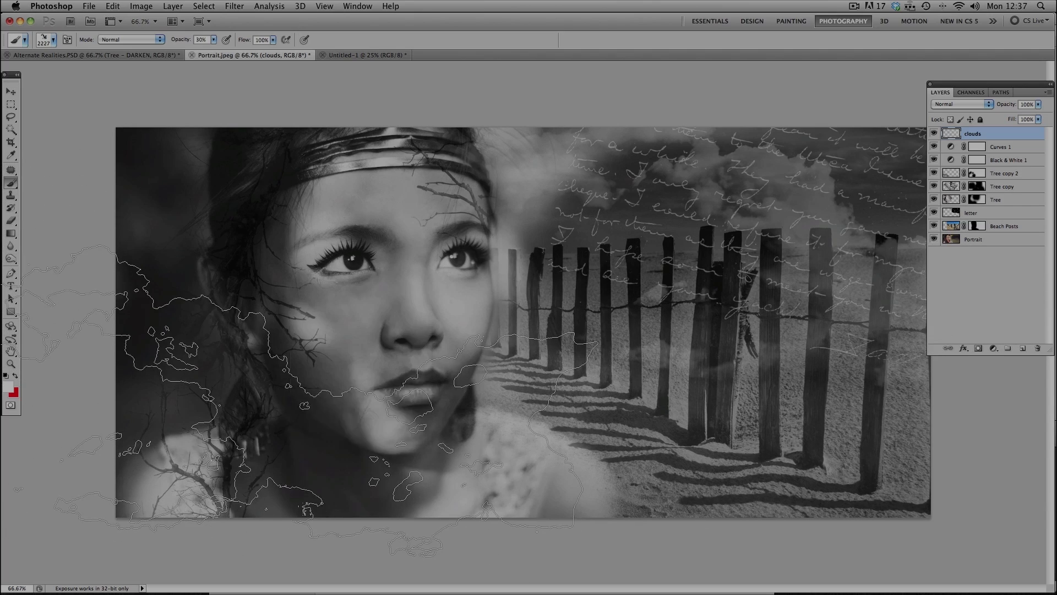
key(super+z)
Step: Try stamping the 2497 px cloud brush, reduced to 1300 px, over the dark background beside the woman's head, and undo it
right_click(437, 320)
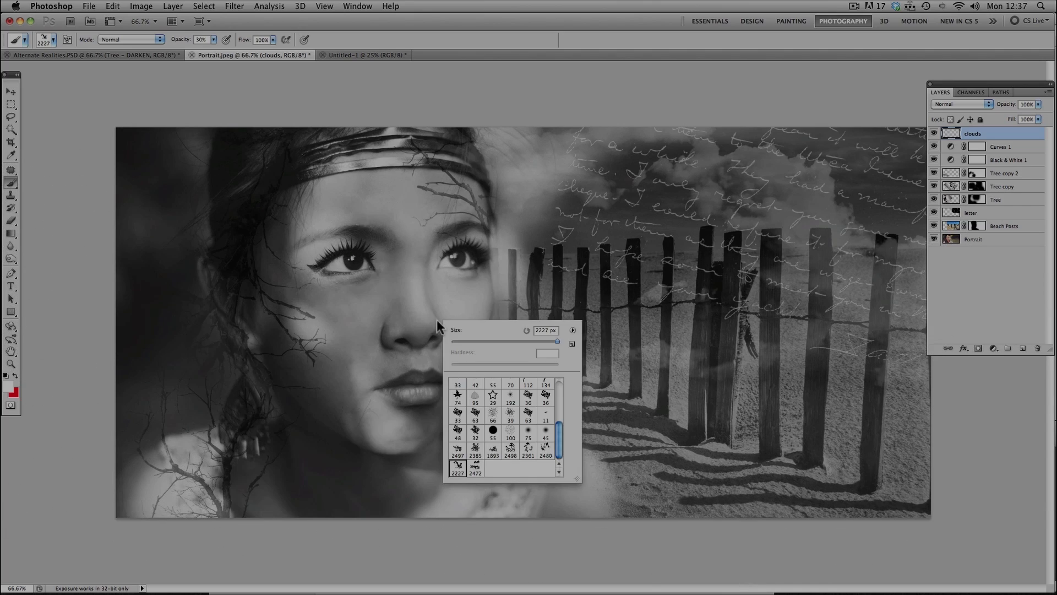
click(391, 6)
mouse_move(358, 6)
click(273, 140)
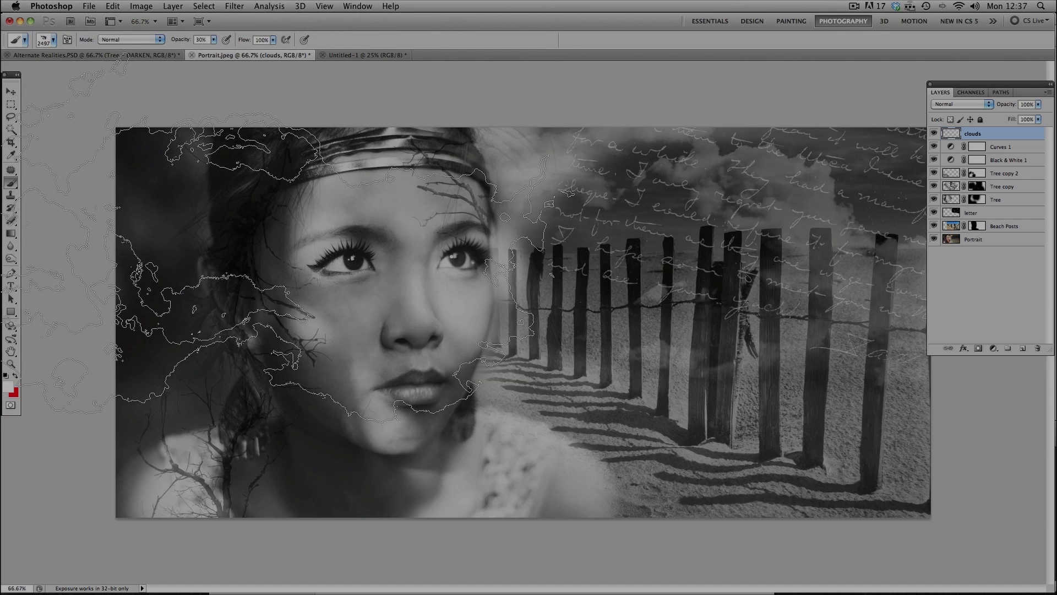
key(bracketleft)
key(bracketleft)
key(bracketleft)
key(bracketleft)
key(bracketleft)
key(bracketleft)
key(bracketleft)
key(bracketleft)
key(bracketleft)
key(bracketleft)
key(bracketleft)
key(bracketleft)
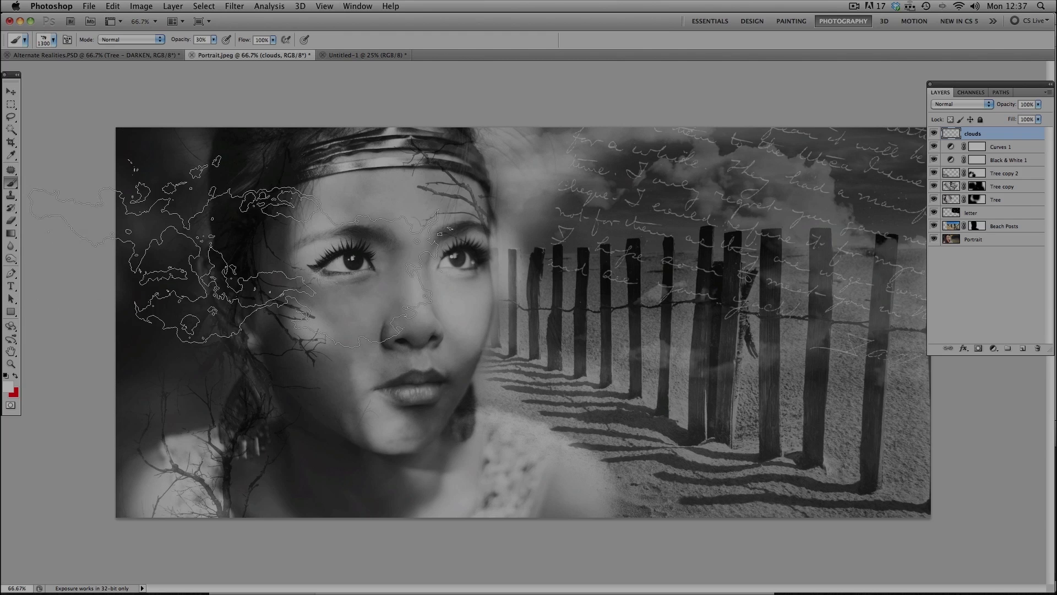
click(193, 196)
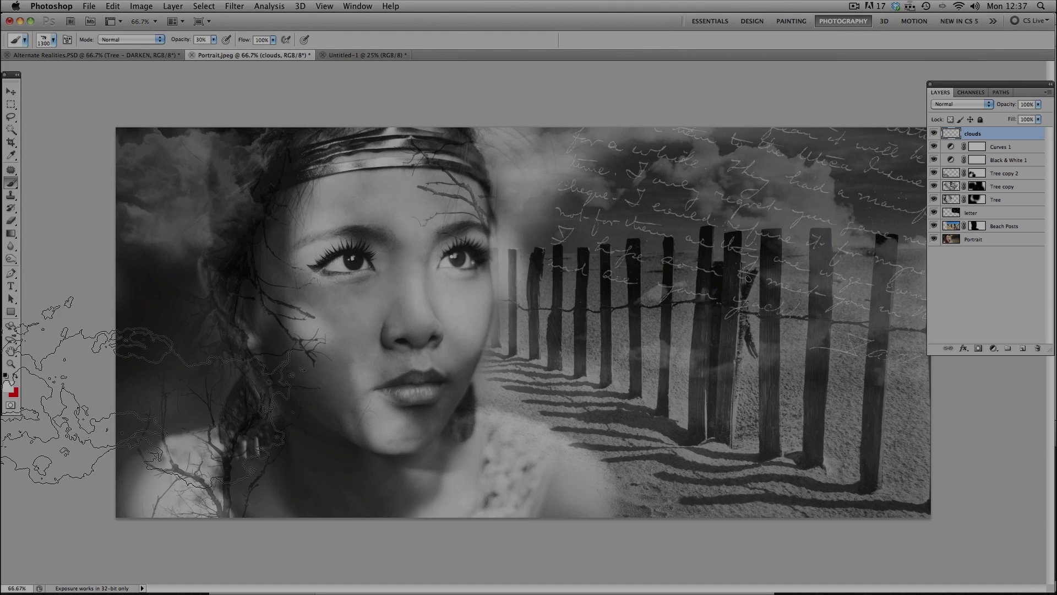
key(super+z)
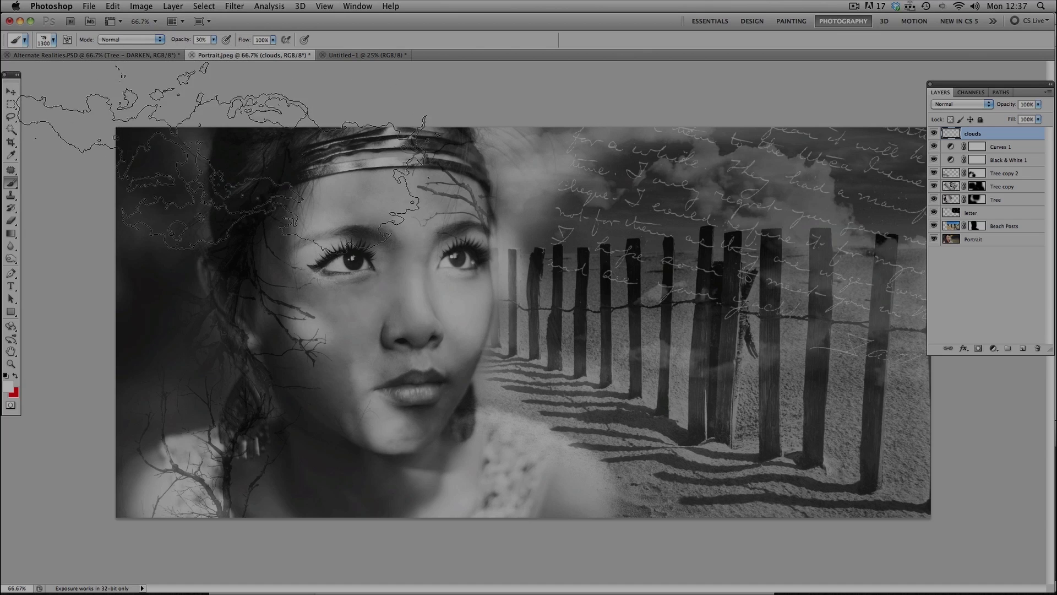
Step: Select the 1893 px cloud brush and lower its opacity to 10%
right_click(236, 157)
drag(267, 287, 281, 297)
click(290, 290)
click(272, 22)
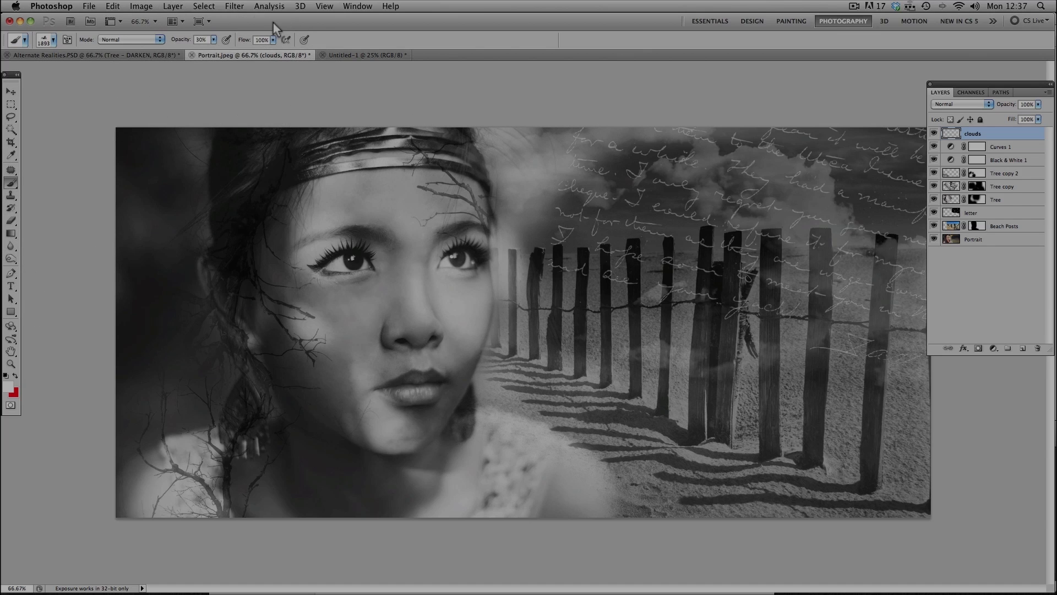
click(213, 39)
click(204, 49)
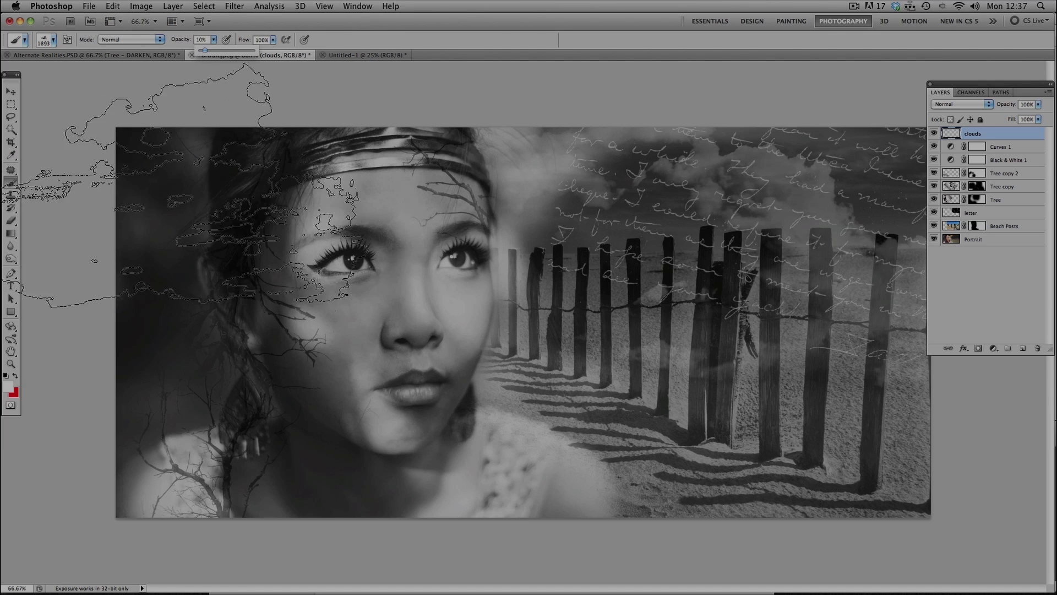
Step: Stamp the 1893 px cloud brush over the dark background beside the woman's head, and reduce the brush to 1200 px
click(59, 171)
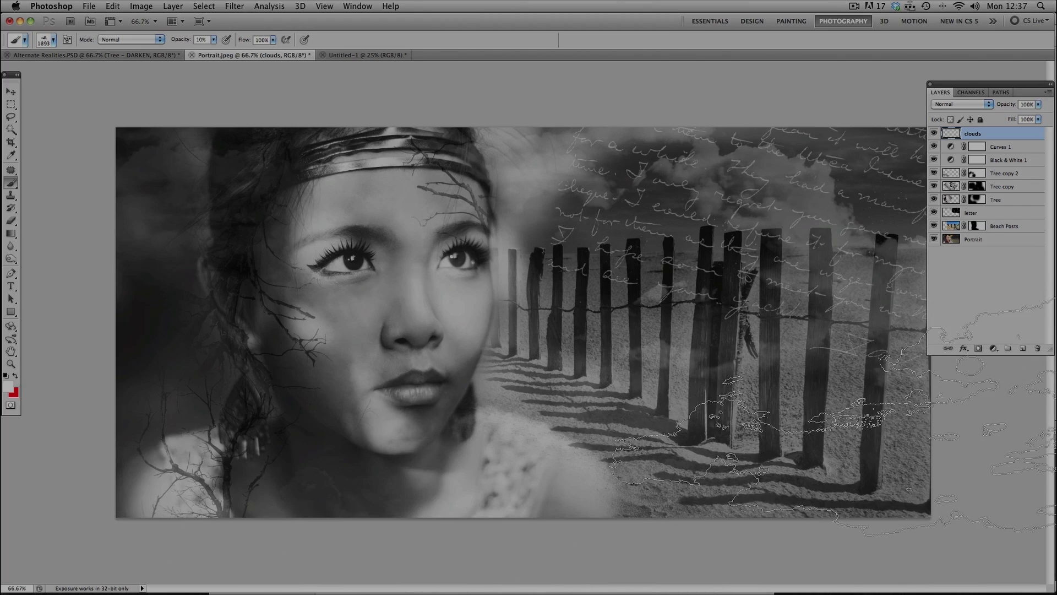
key([)
key([)
key([)
key([)
key([)
key([)
key([)
key([)
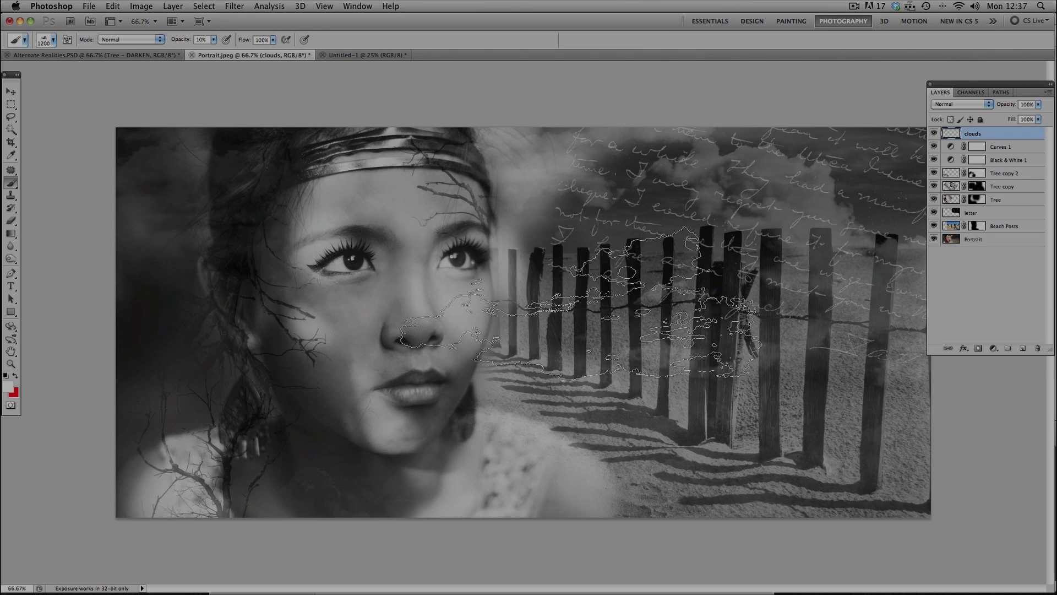
Step: Select the 2361 px cloud brush, resize it to 600 px and stamp it over the dark background beside the woman's neck and the sky
right_click(570, 258)
click(656, 388)
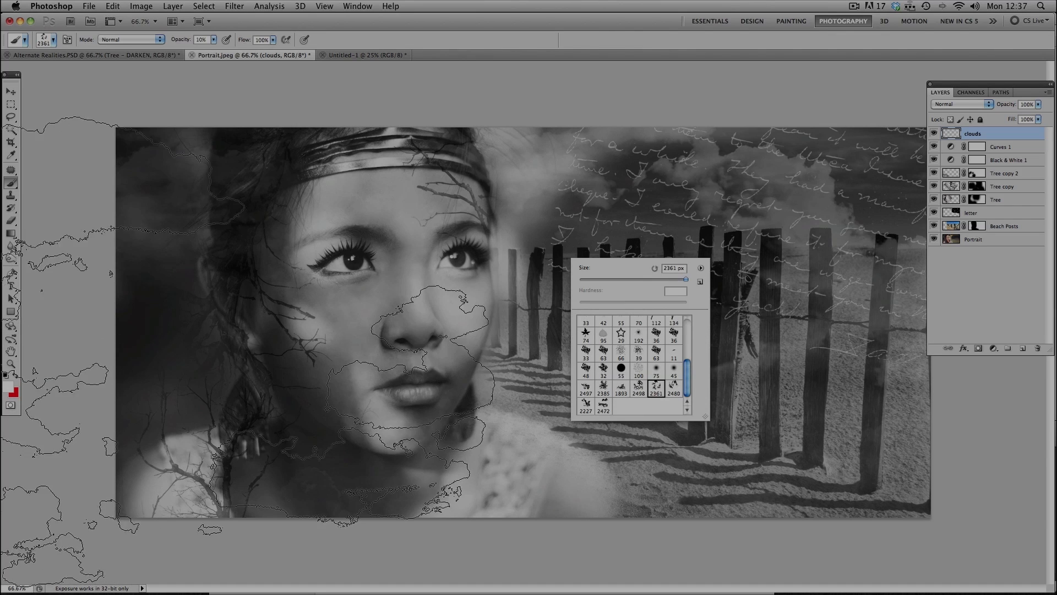
click(600, 279)
text(500)
key(Return)
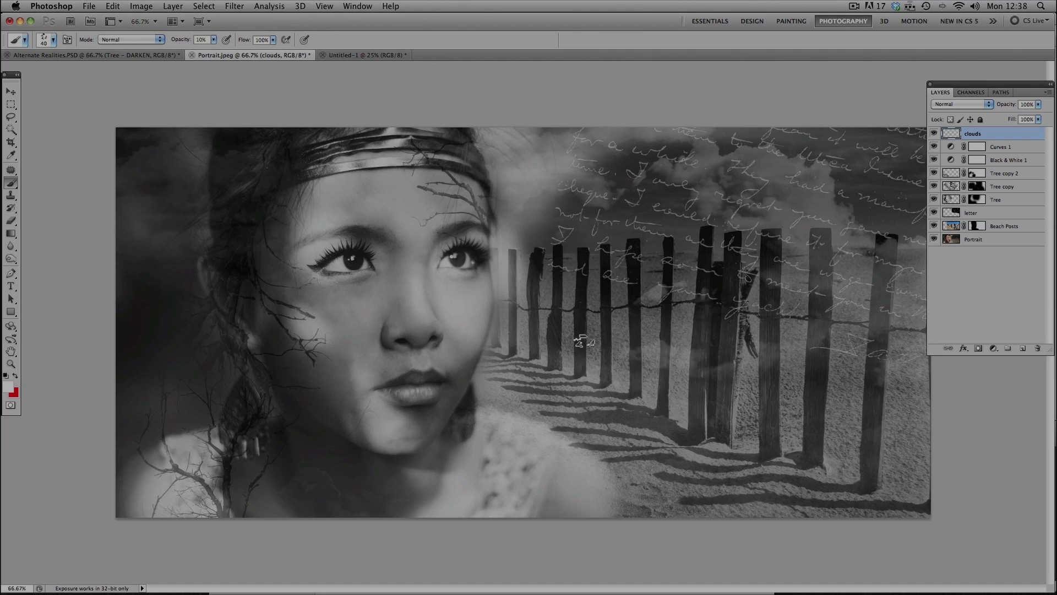
key(bracketright)
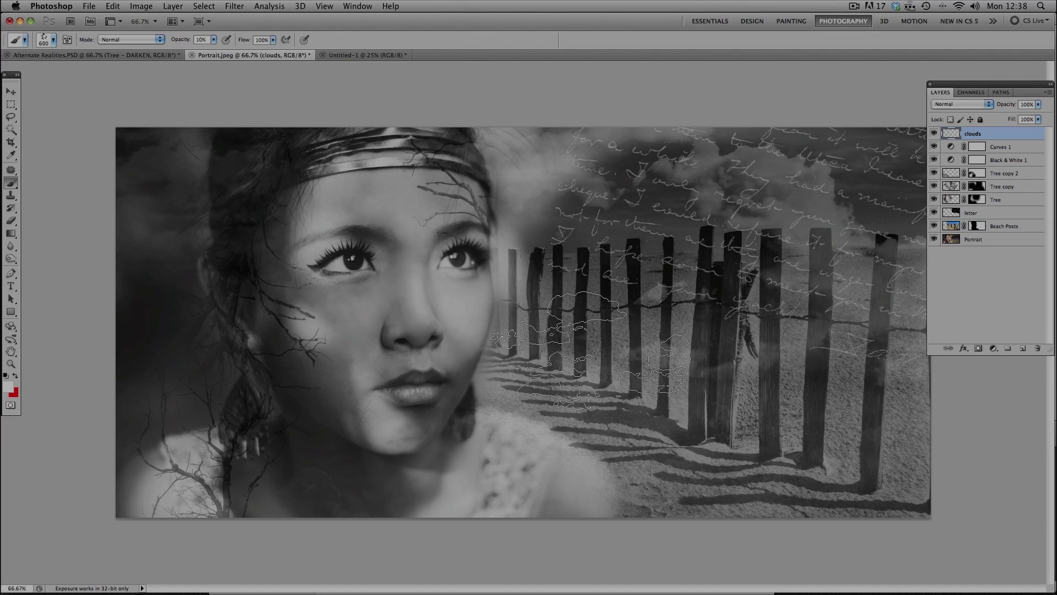
click(156, 363)
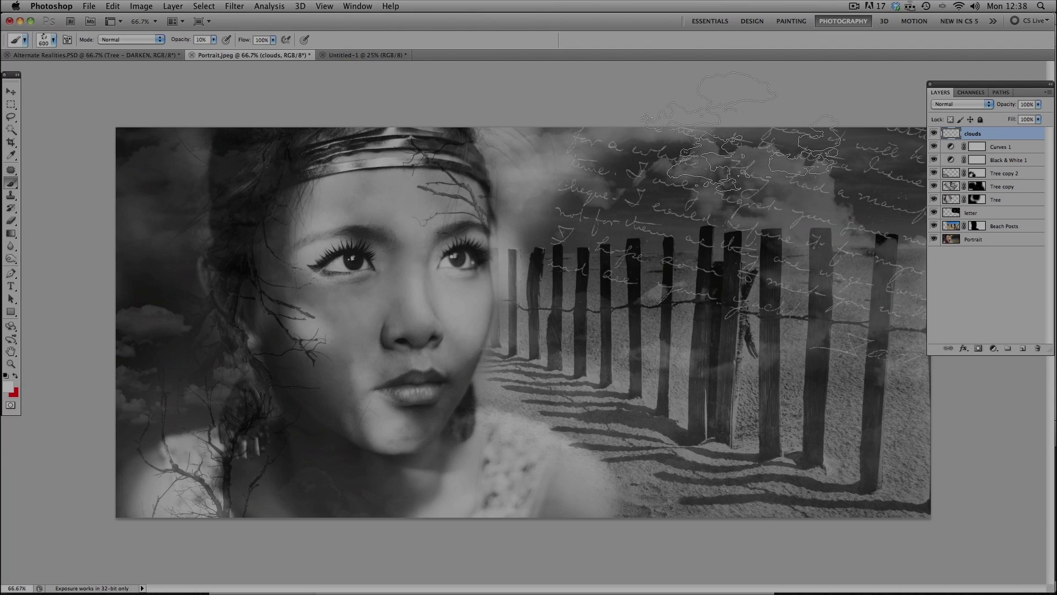
click(760, 138)
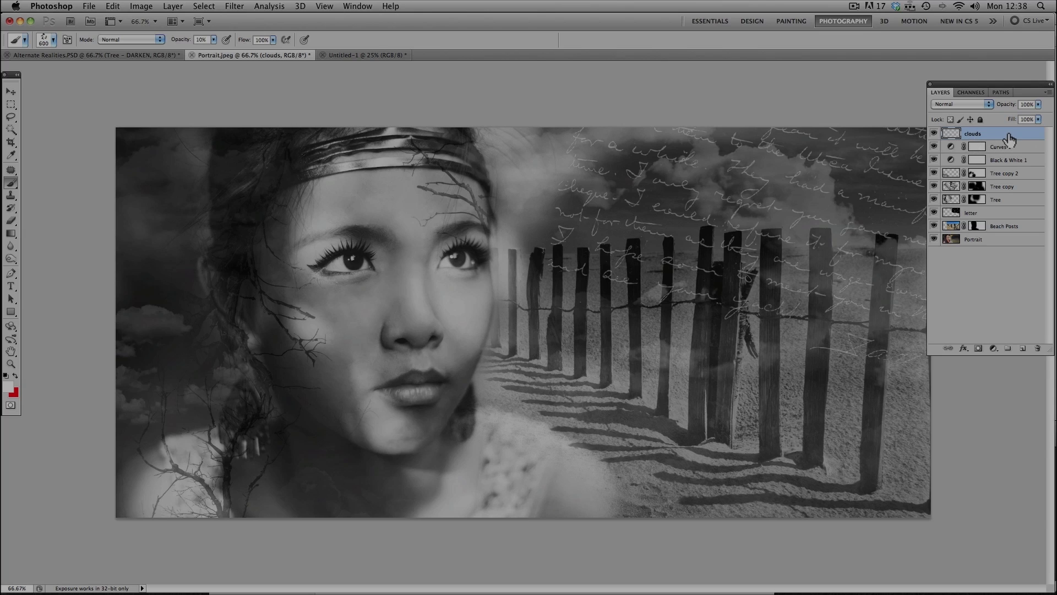
Step: Move the clouds layer below the Black & White 1 adjustment layer and keep it active for editing
drag(1014, 141, 1016, 163)
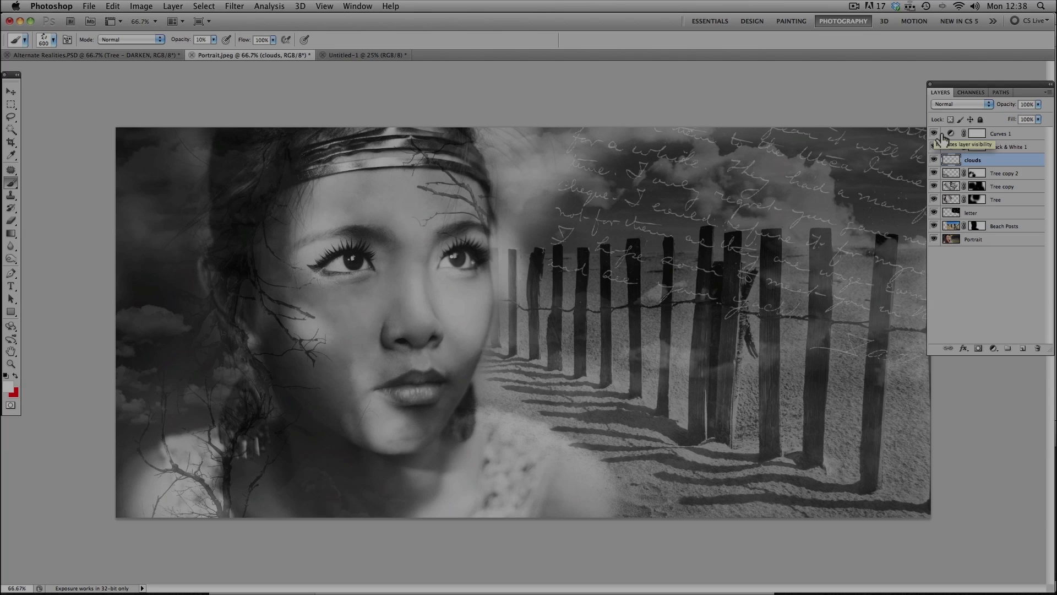
click(1000, 135)
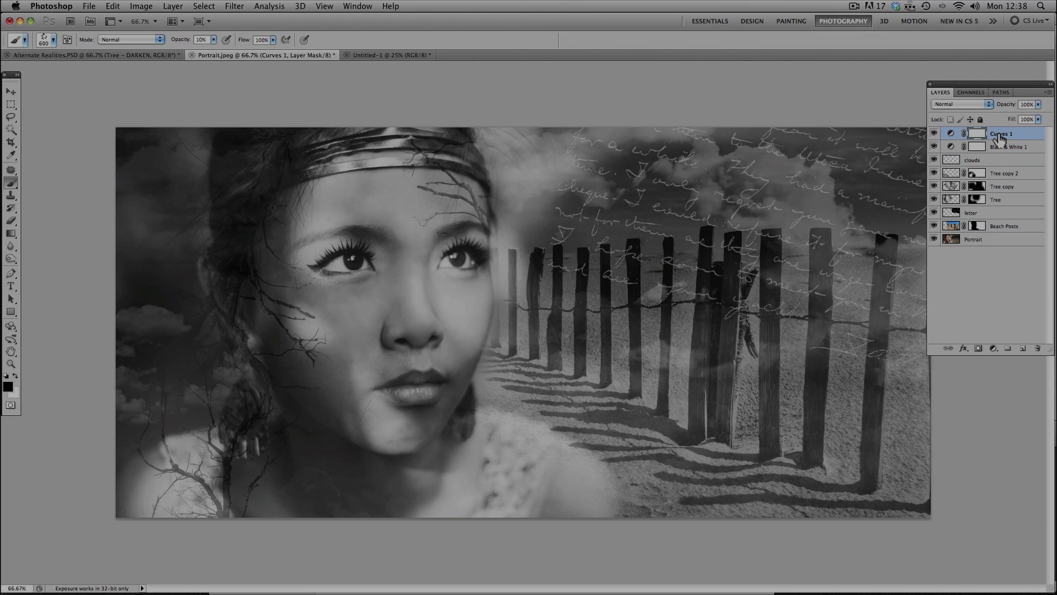
click(1002, 161)
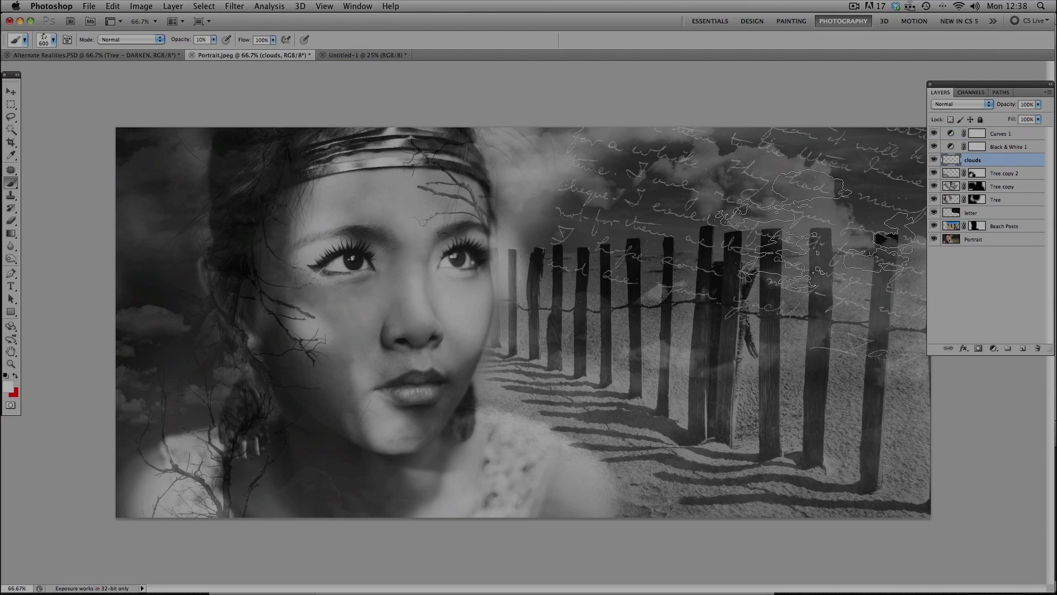
Step: Select the 36 px texture brush from the presets and enlarge it to 600 px
right_click(650, 215)
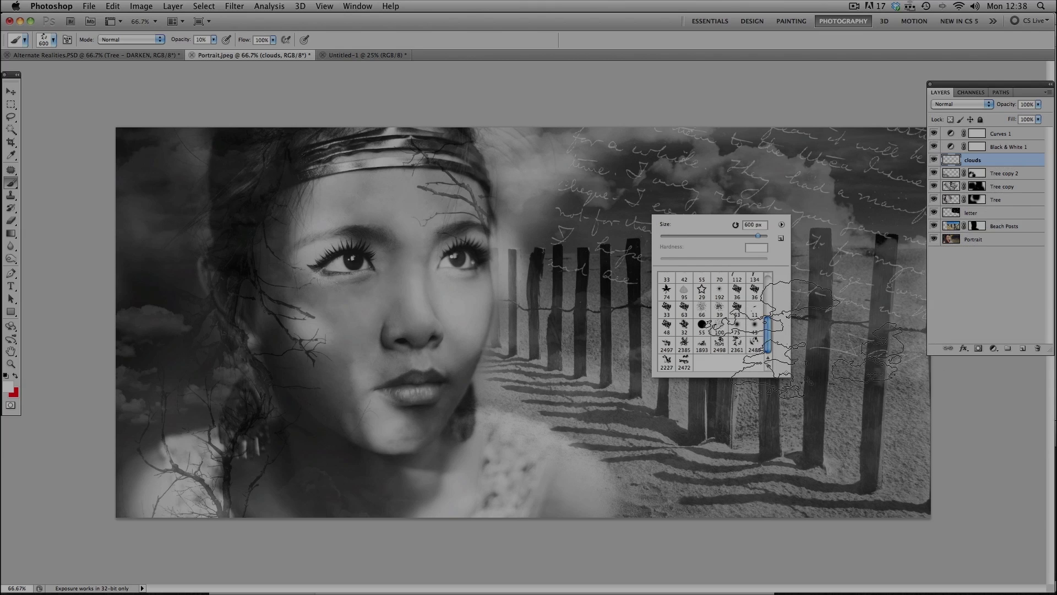
drag(768, 322, 768, 311)
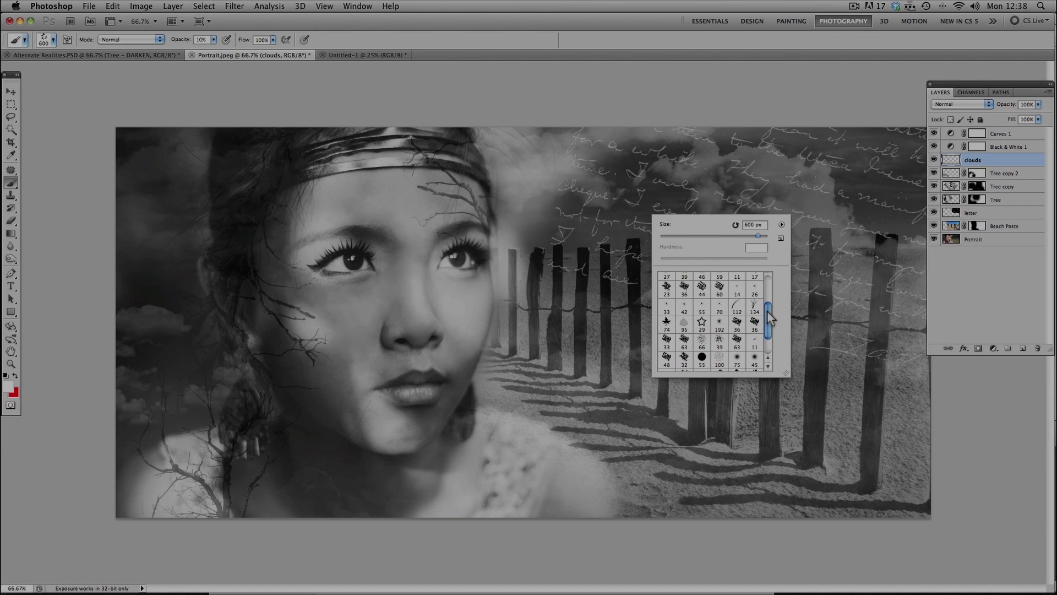
click(738, 325)
click(603, 114)
key(bracketright)
key(bracketright)
key(bracketright)
key(bracketright)
key(bracketright)
key(bracketright)
key(bracketright)
key(bracketright)
key(bracketright)
key(bracketright)
key(bracketright)
key(bracketright)
key(bracketright)
key(bracketright)
key(bracketright)
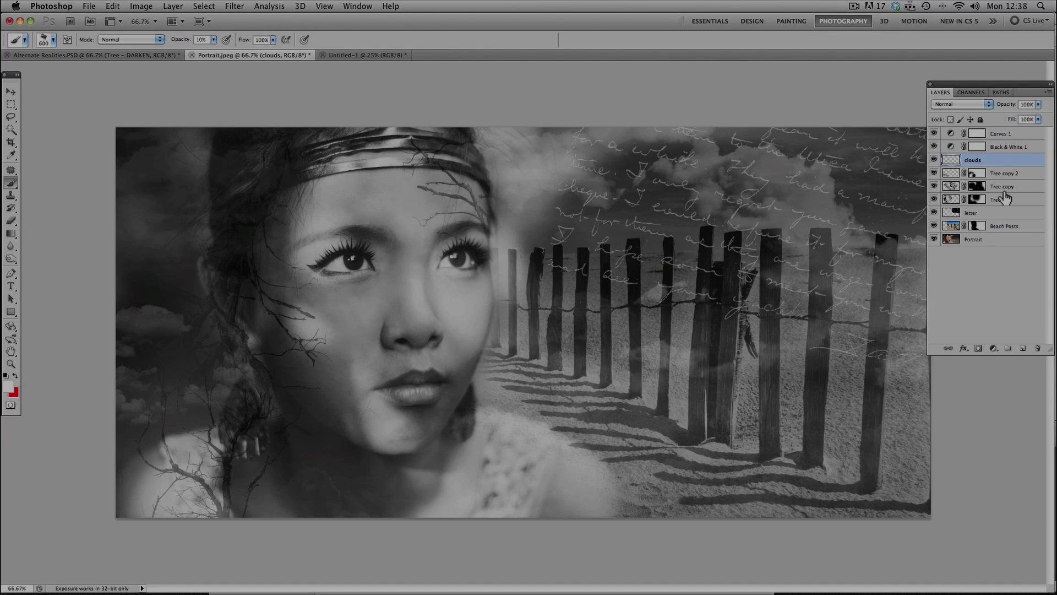
Step: Create a new layer above the clouds layer and name it Texture Brushes
click(1023, 348)
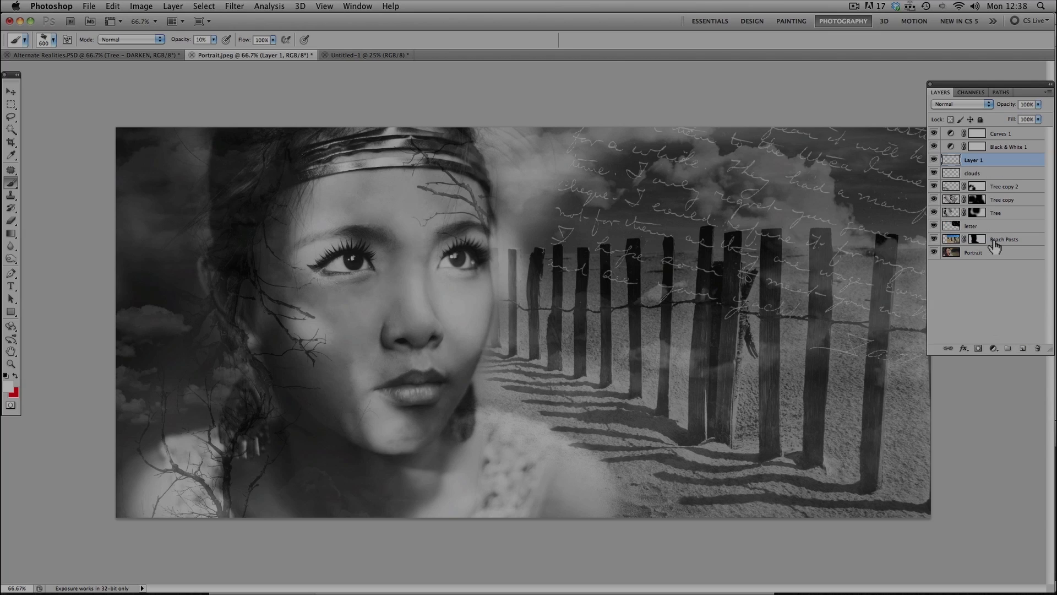
double_click(976, 160)
text(Texture Brushes)
key(Return)
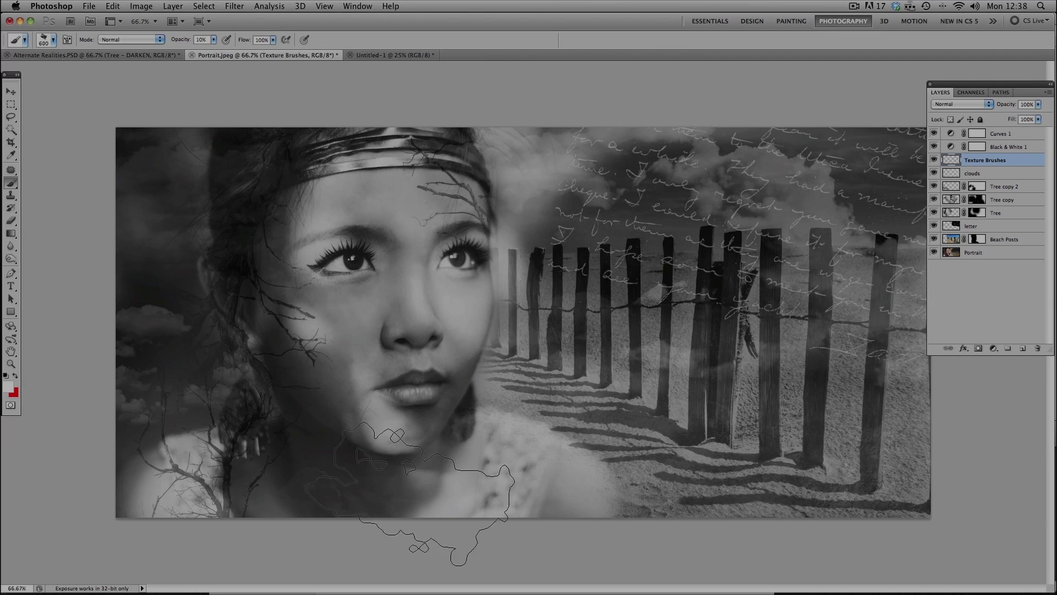
Step: Try the texture brush over the composite at sizes between 250 px and 800 px, and leave it at 500 px
key(bracketleft)
key(bracketleft)
key(bracketleft)
key(bracketleft)
key(bracketleft)
key(bracketleft)
key(bracketright)
key(bracketright)
key(bracketright)
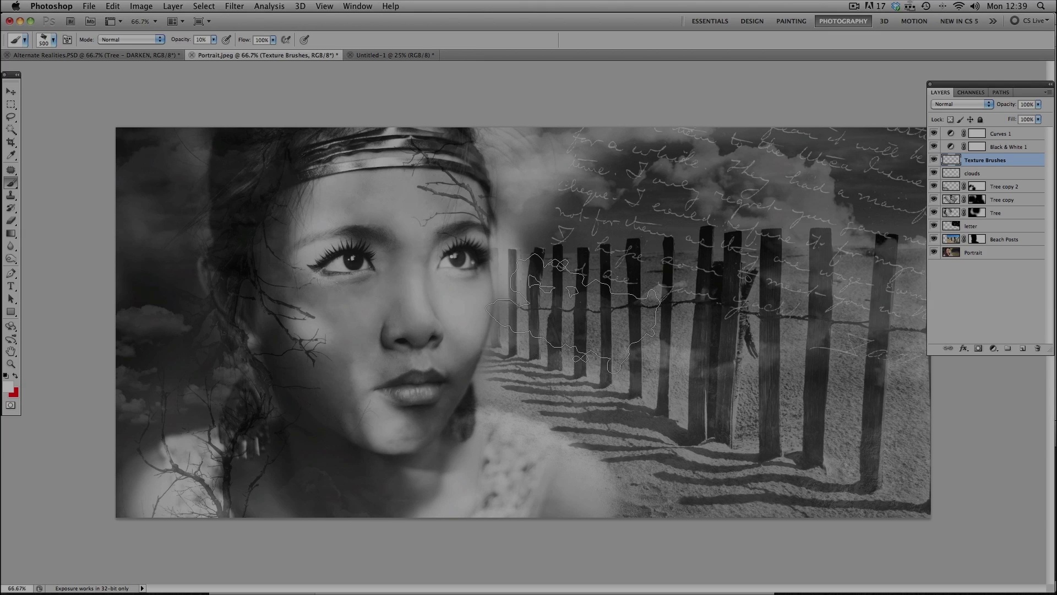
key(bracketright)
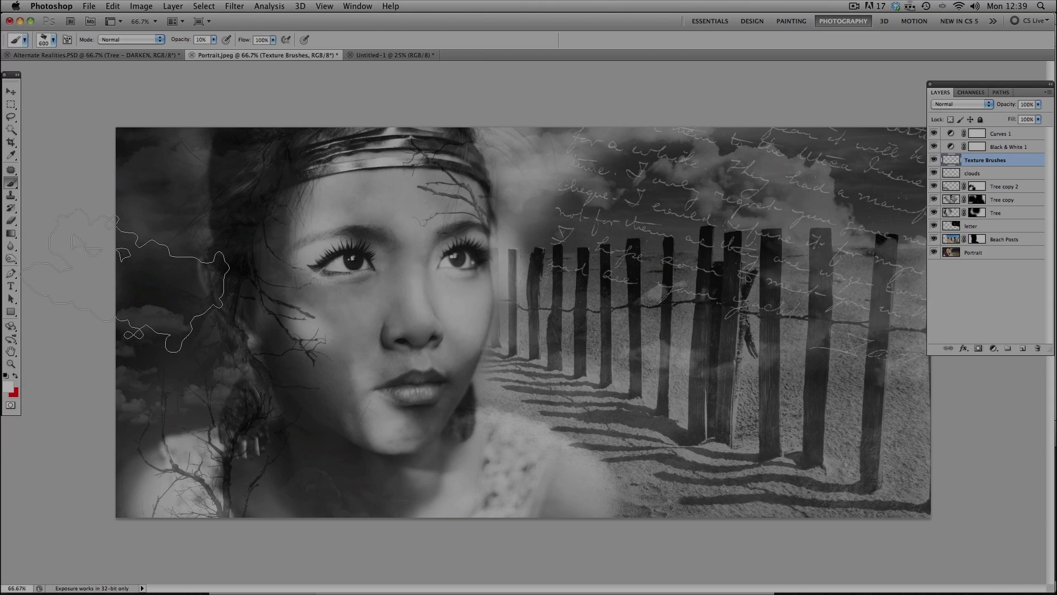
key(bracketright)
key(bracketright)
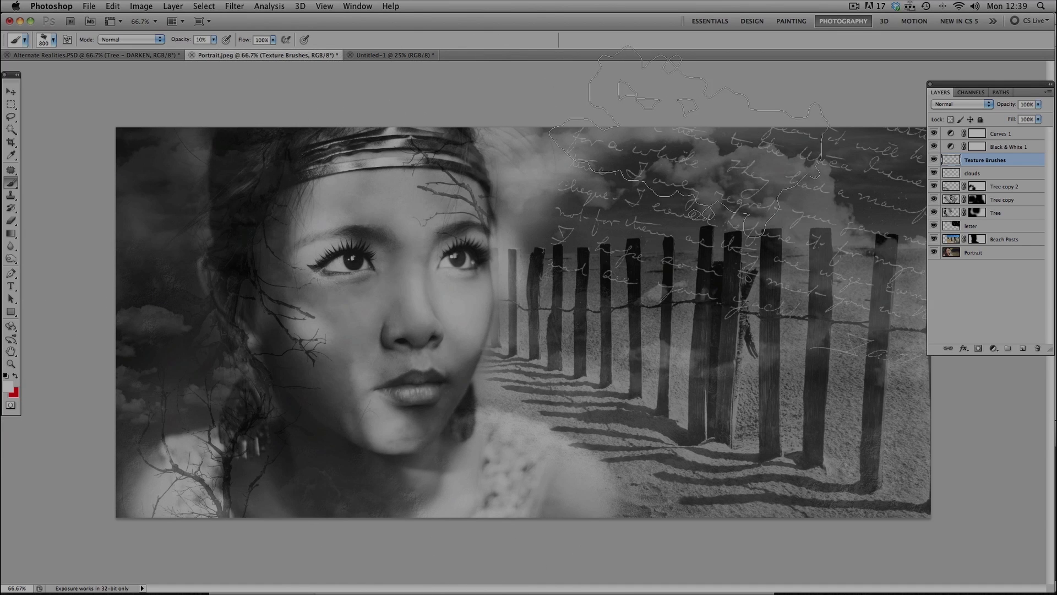
key(bracketleft)
key(bracketleft)
key(bracketleft)
key(bracketleft)
key(bracketleft)
key(bracketleft)
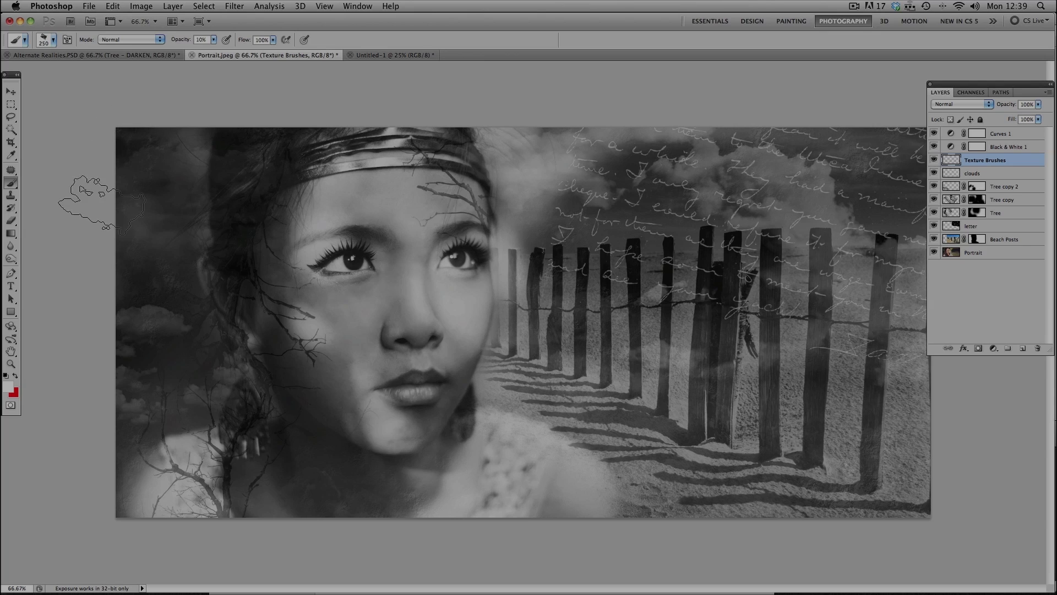
key(bracketright)
key(bracketright)
key(bracketright)
Step: Add a Photo Filter adjustment above Curves 1 using Warming Filter (85) at 65% density
click(1002, 135)
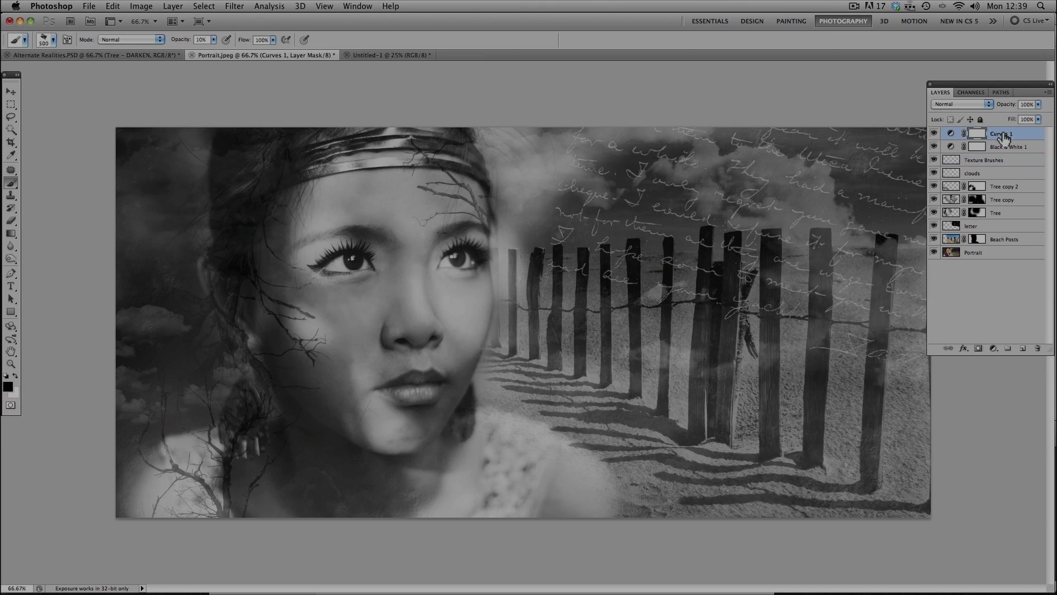
click(994, 349)
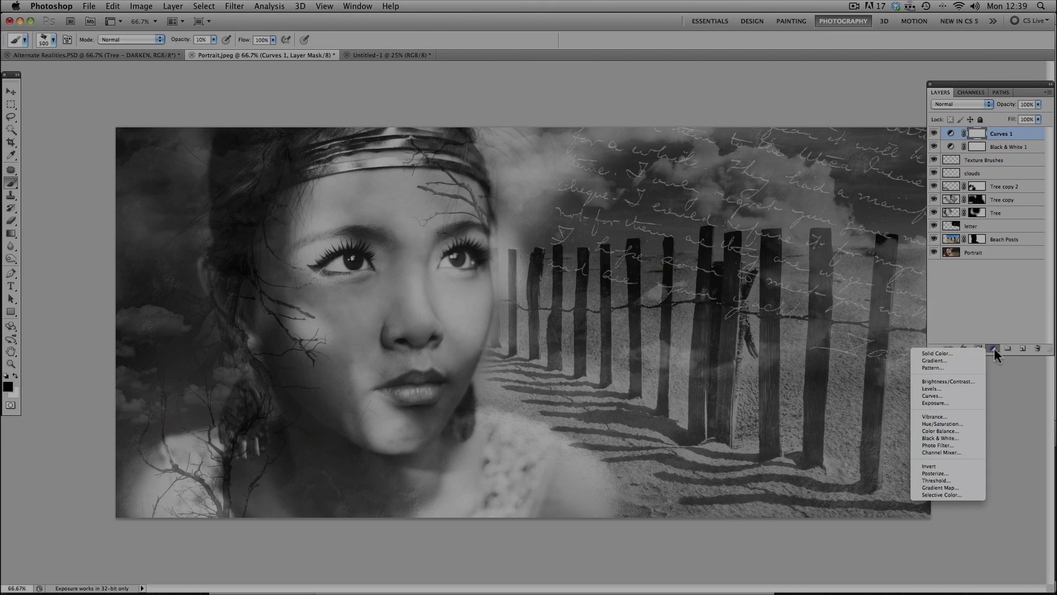
click(970, 446)
drag(1000, 210, 802, 186)
drag(783, 288, 797, 287)
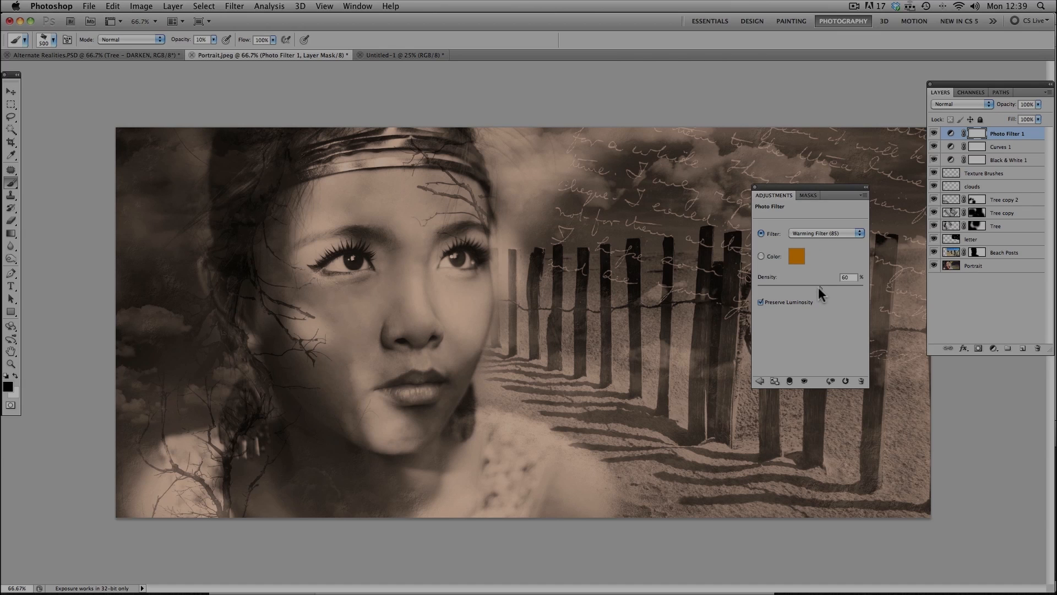
drag(820, 288, 826, 288)
click(825, 233)
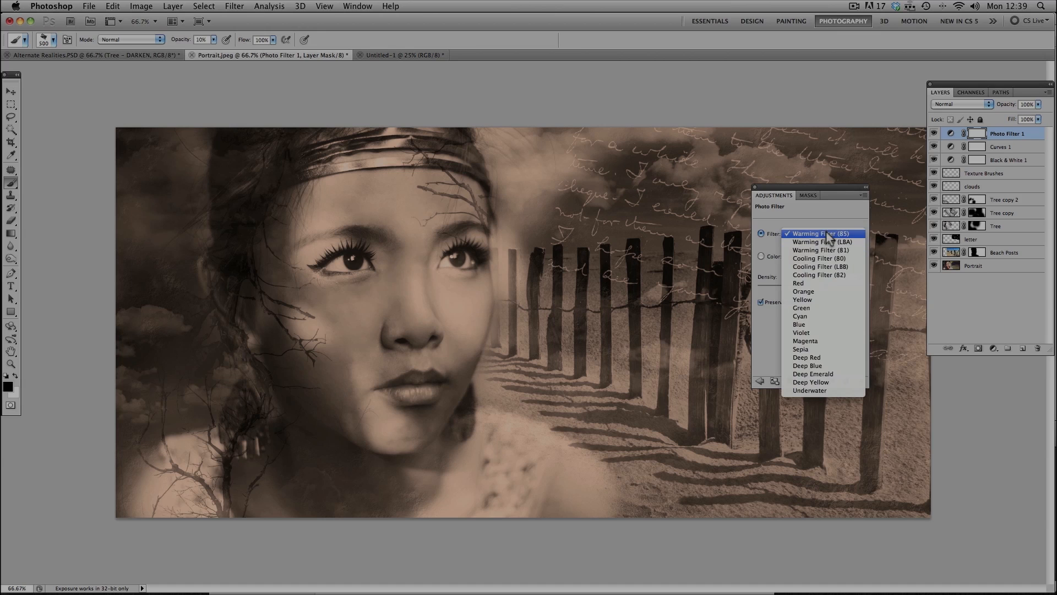
click(826, 231)
Step: Try purple and yellow tints for the photo filter, set its custom colour to orange de9303, and close the adjustment settings
click(796, 256)
mouse_move(737, 347)
mouse_down()
mouse_move(734, 367)
mouse_move(727, 338)
mouse_move(727, 347)
mouse_up()
click(764, 342)
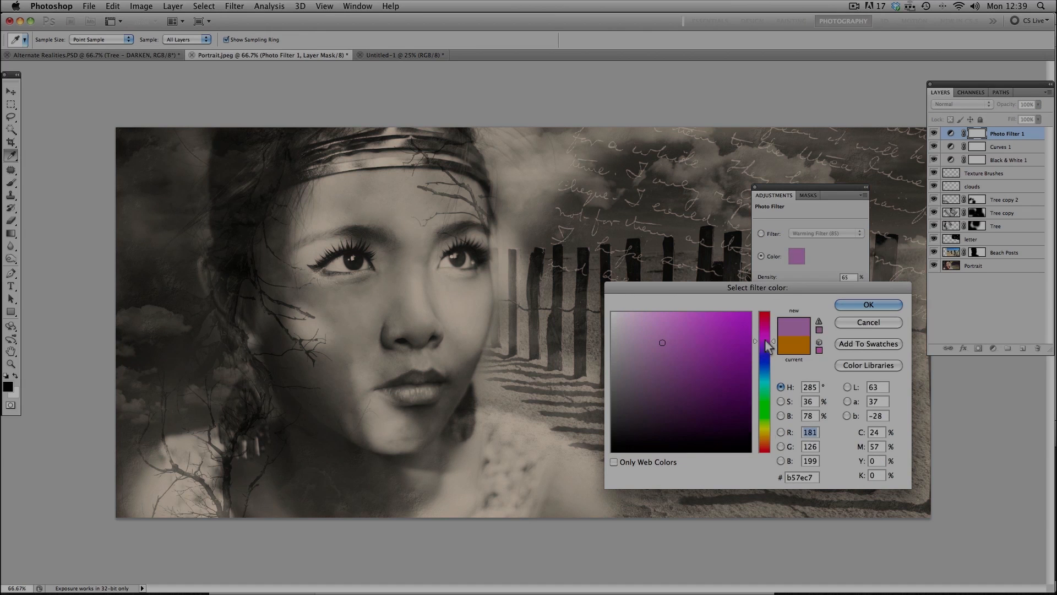
click(766, 426)
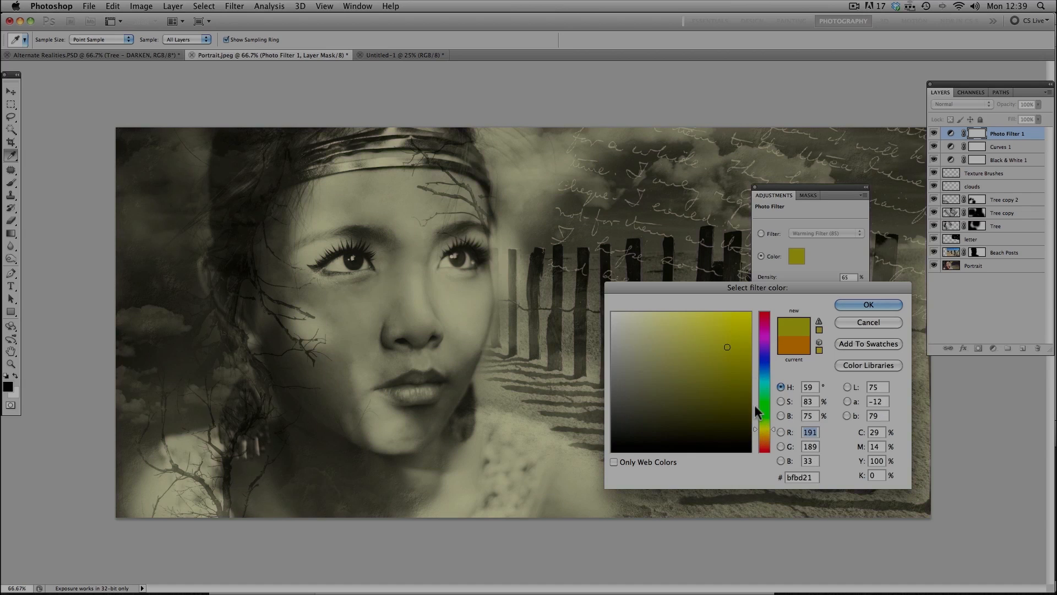
click(767, 437)
mouse_move(728, 347)
mouse_down()
mouse_move(740, 371)
mouse_move(746, 342)
mouse_up()
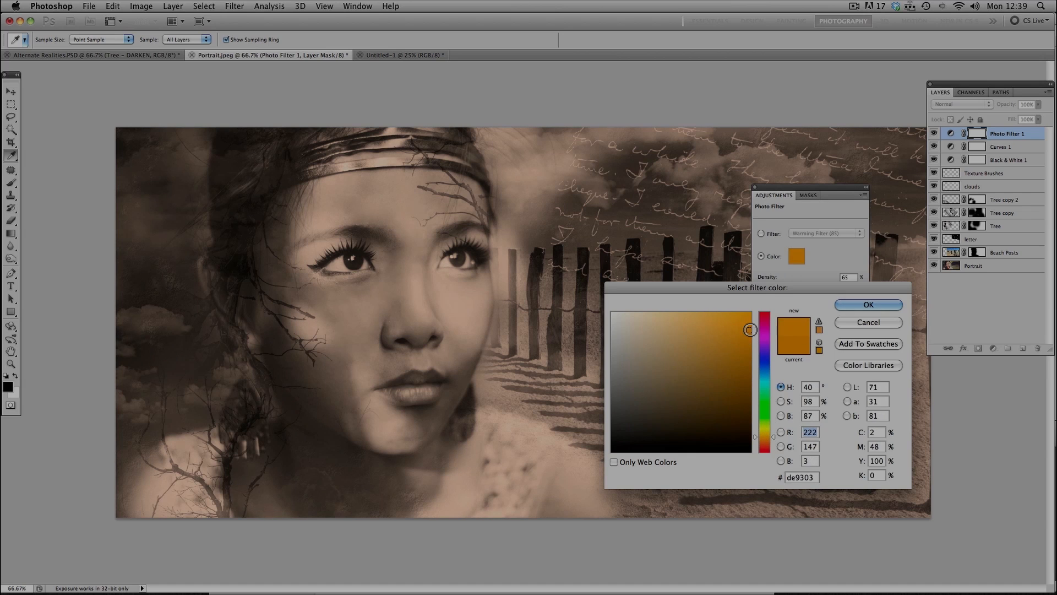
click(885, 309)
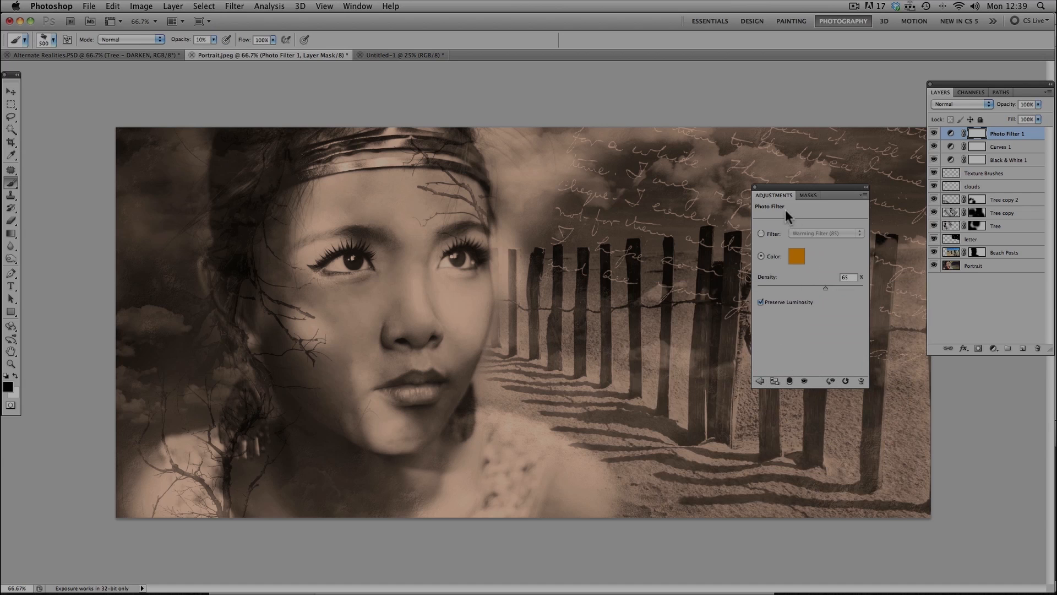
click(755, 187)
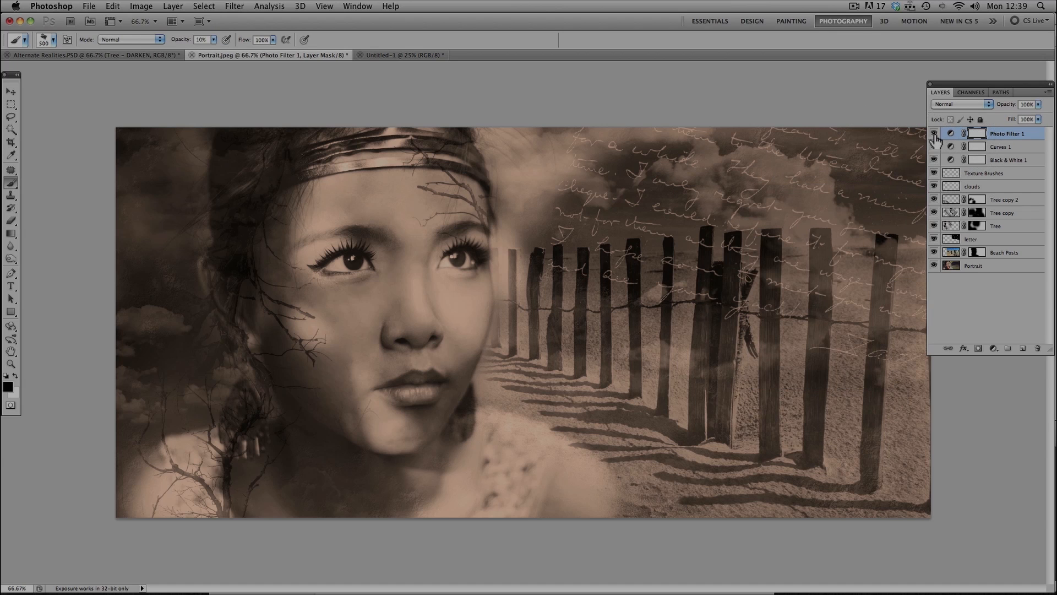
Step: Add a Selective Color adjustment above the photo filter, move its settings clear of the posts, and target the Blacks
click(994, 348)
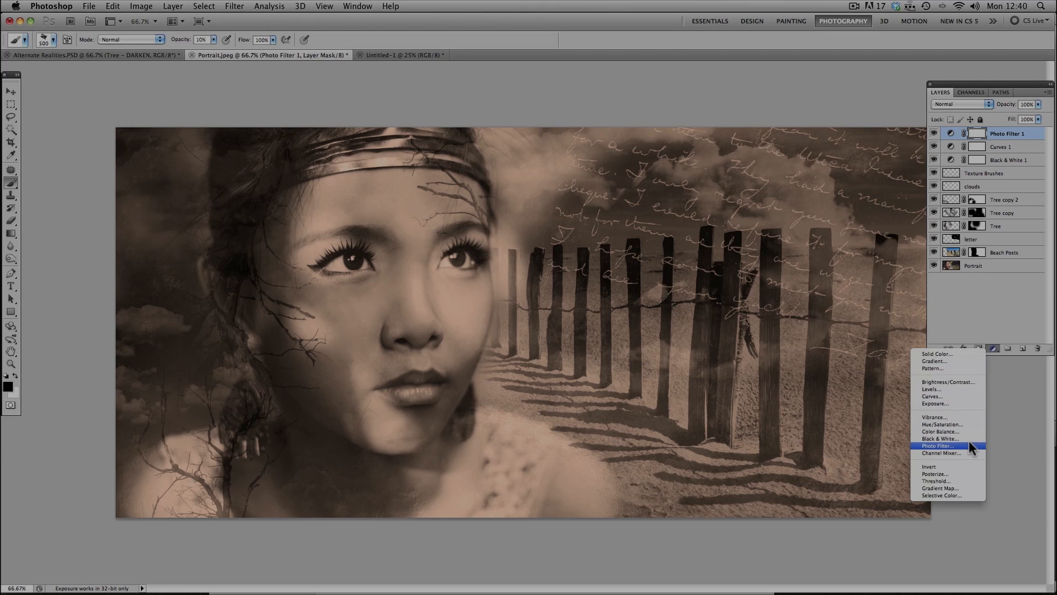
click(963, 494)
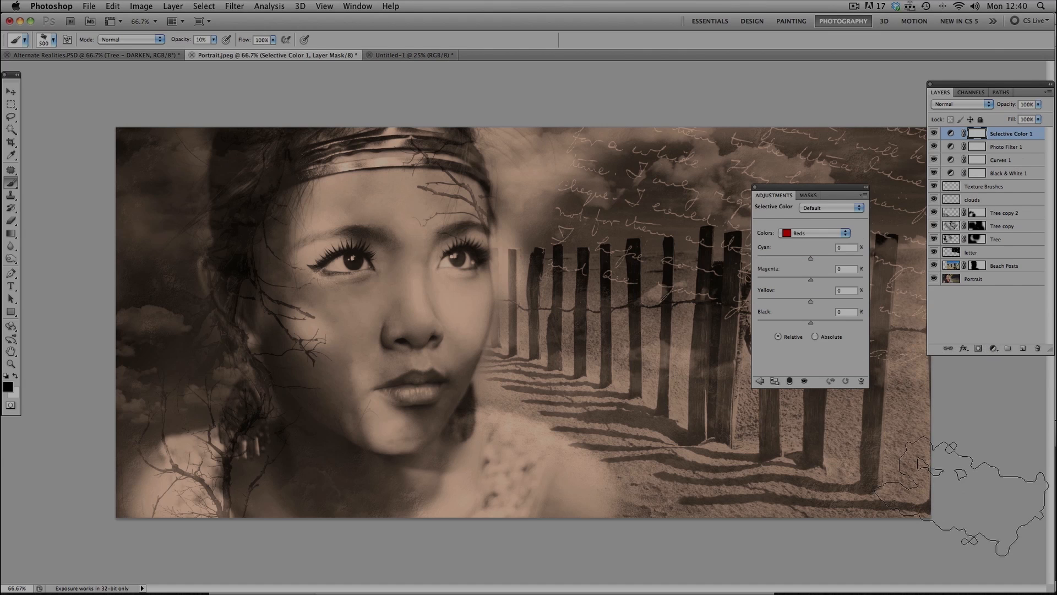
drag(812, 185, 695, 68)
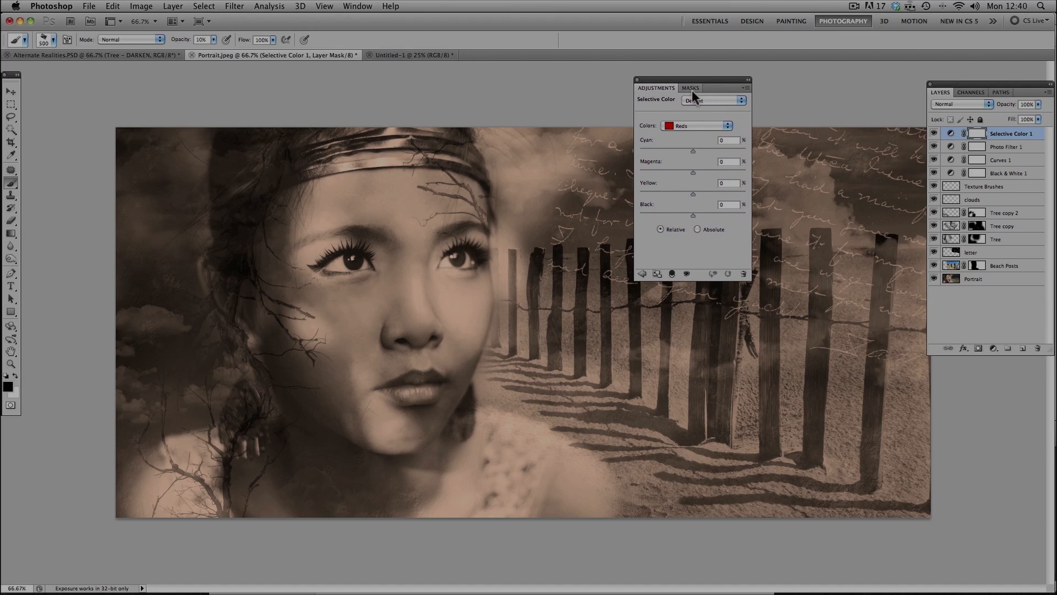
click(693, 132)
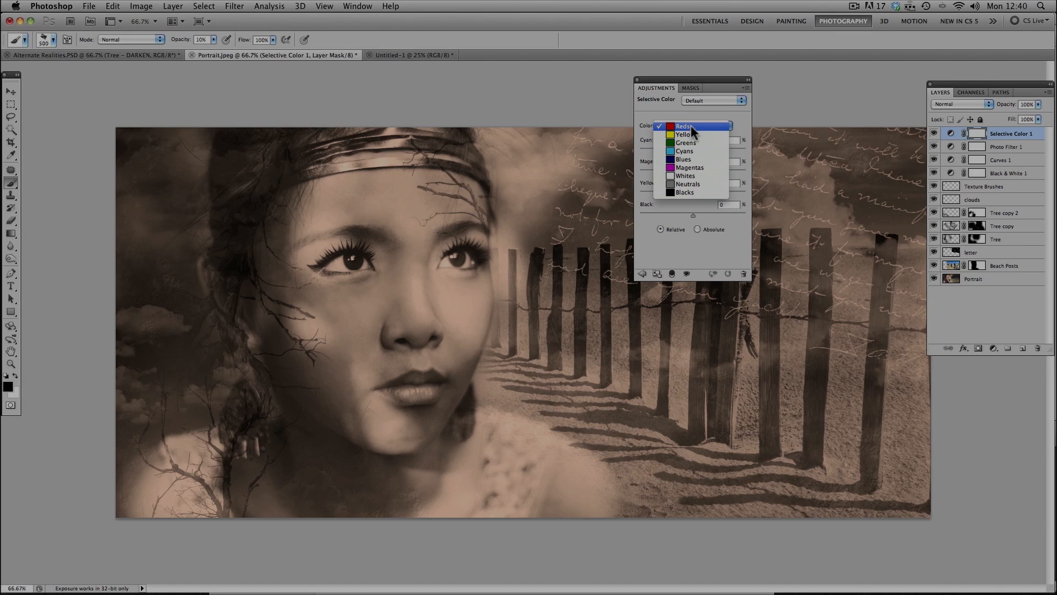
click(690, 192)
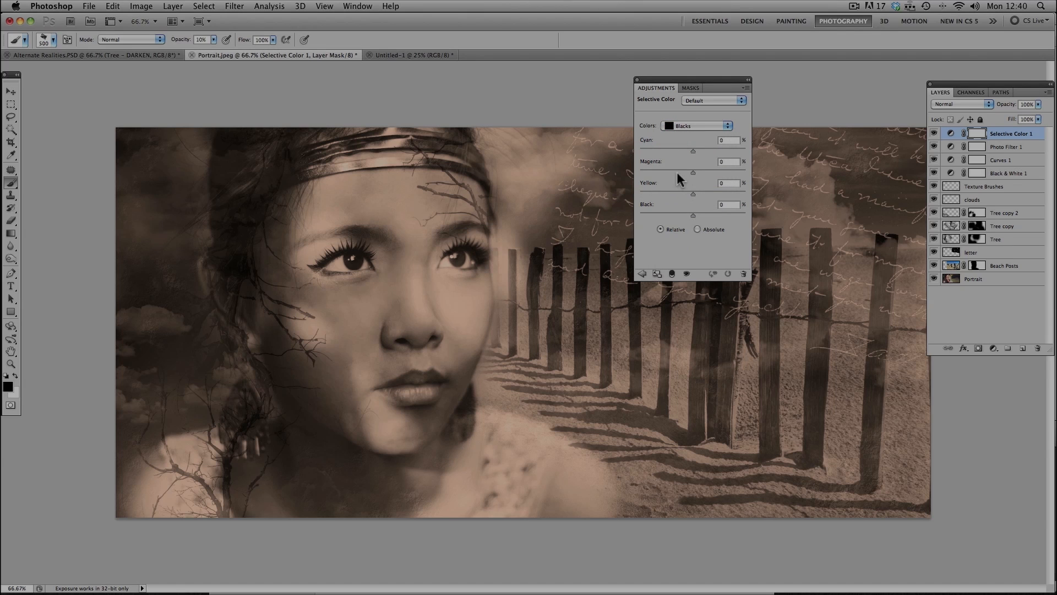
Step: Activate the Move tool and set the Cyan value of the Blacks to -34%
click(13, 93)
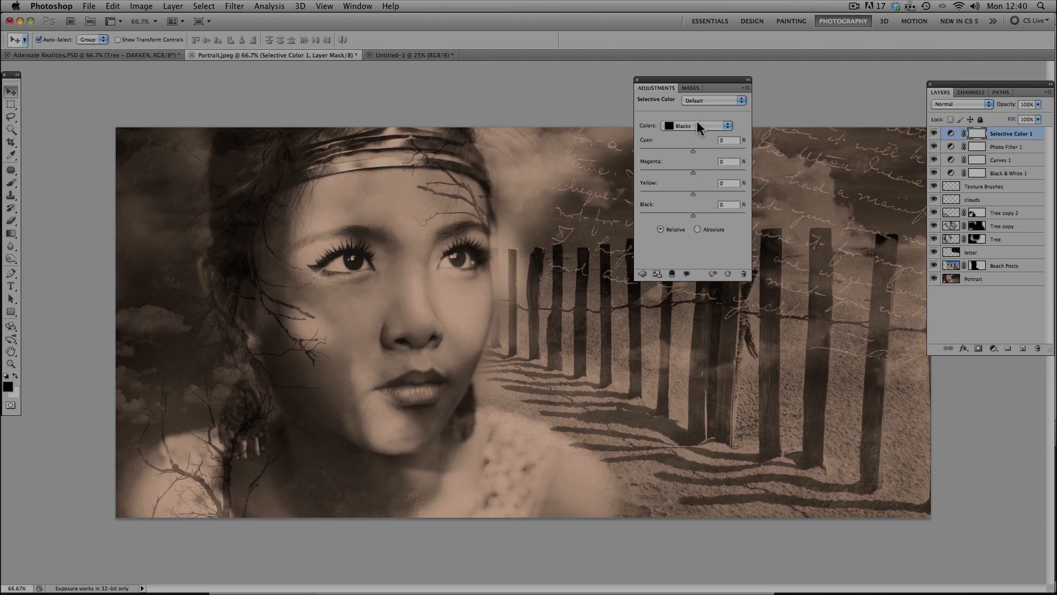
drag(693, 150, 655, 152)
drag(726, 153, 681, 160)
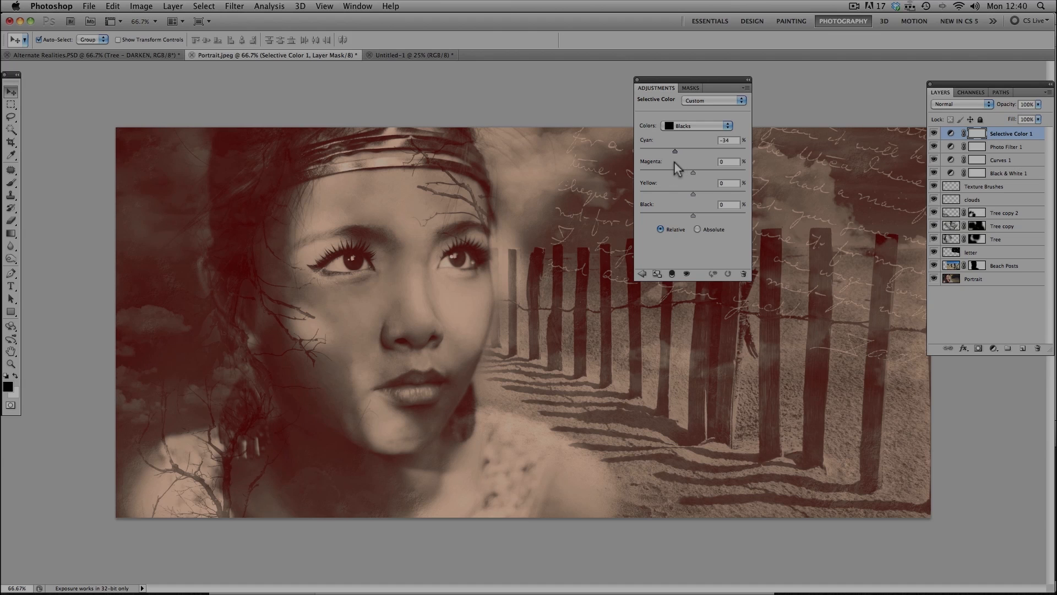
Step: Fine-tune the Blacks in the Selective Color adjustment to Cyan -32%, Magenta +6%, Yellow -4% and Black -6%
drag(693, 171, 698, 172)
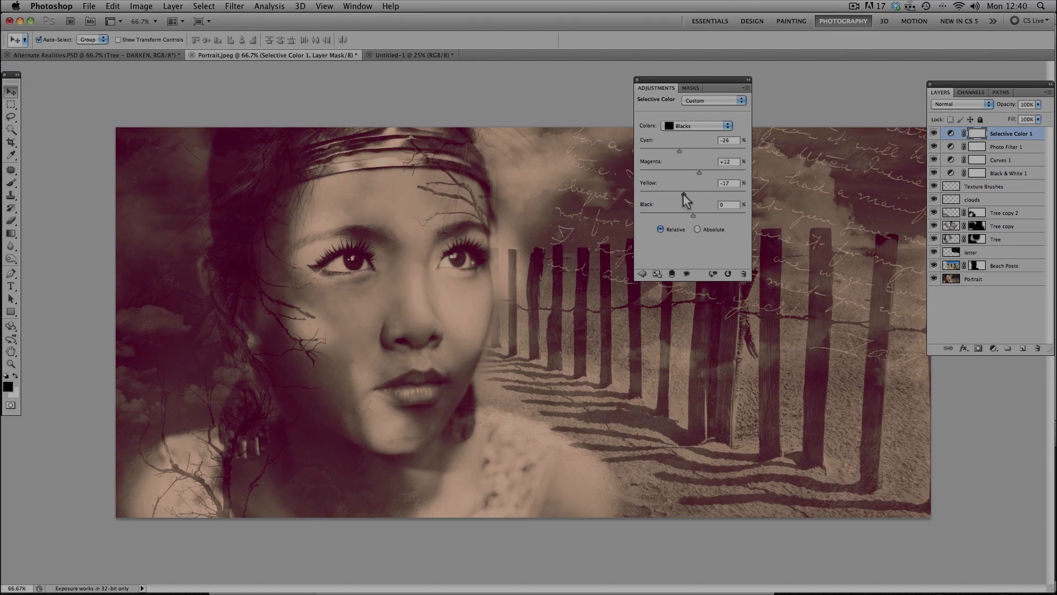
drag(683, 194, 697, 171)
drag(651, 214, 744, 218)
drag(673, 217, 698, 221)
drag(689, 214, 686, 214)
drag(682, 150, 696, 171)
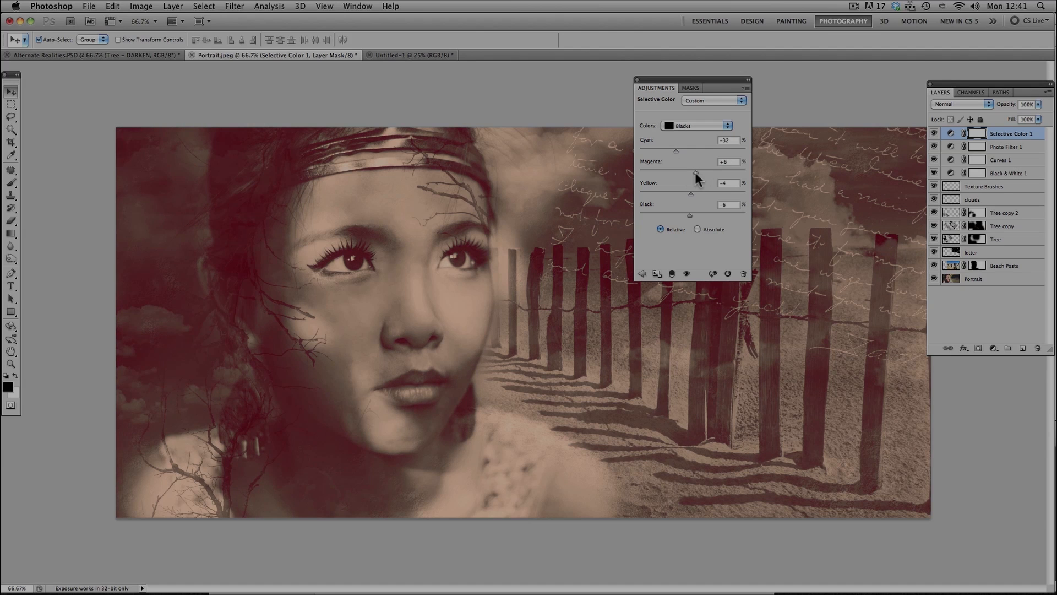
Step: Target the Neutrals, lower their Cyan, and set Magenta to +7%, Yellow to -1% and Black to -2%
click(694, 124)
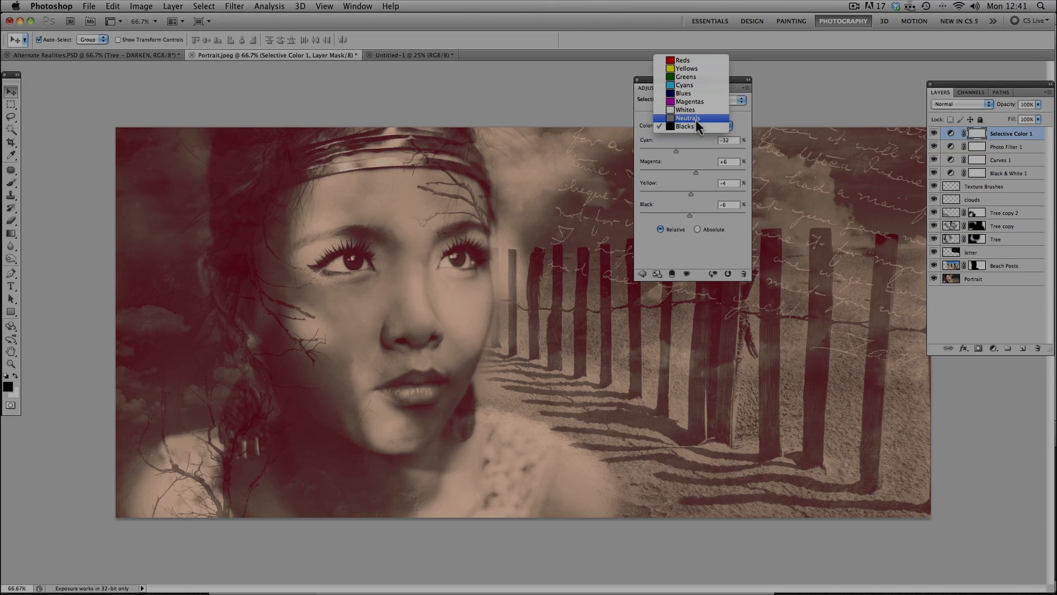
click(699, 120)
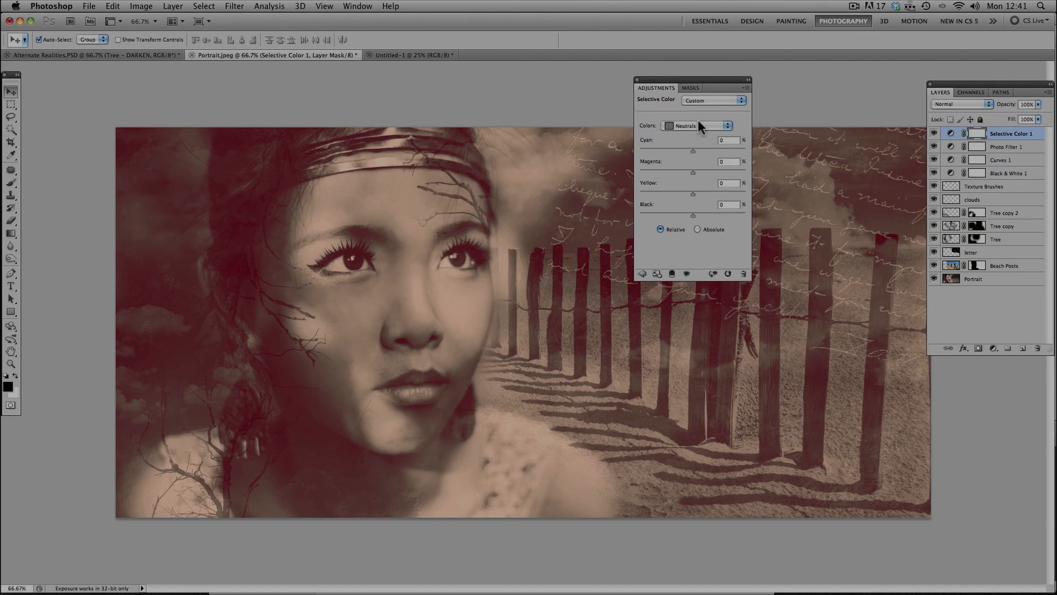
drag(696, 150, 687, 214)
drag(693, 192, 691, 193)
Step: Target the Whites, raise their Cyan and Yellow, adjust Magenta and Black, and close the adjustment settings
click(693, 125)
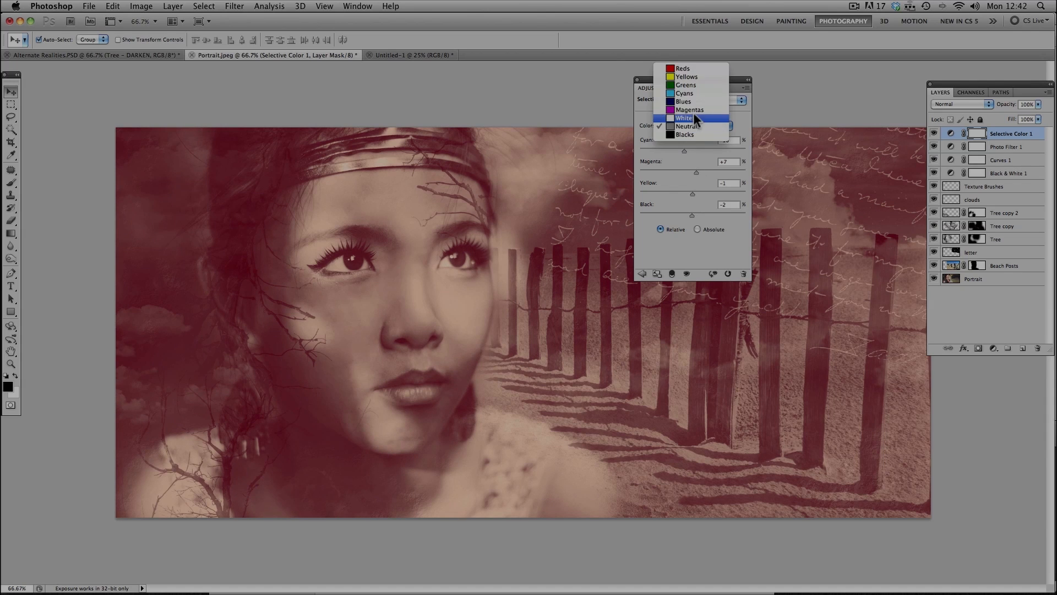
click(693, 117)
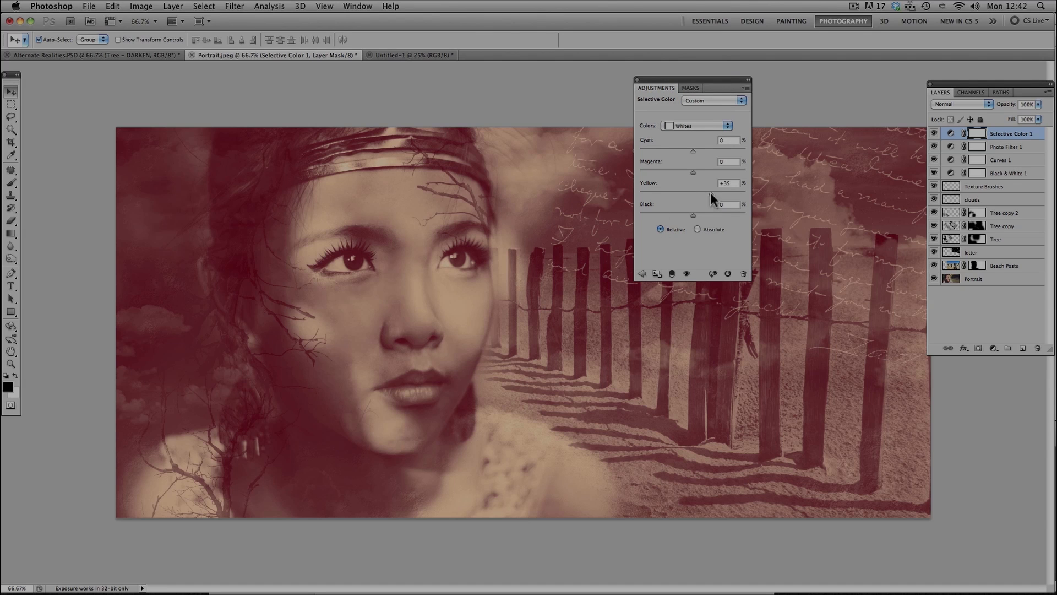
mouse_move(724, 193)
mouse_down()
mouse_move(690, 193)
mouse_move(722, 195)
mouse_up()
drag(692, 172, 739, 173)
drag(720, 194, 714, 174)
drag(692, 151, 710, 151)
drag(710, 152, 708, 152)
drag(704, 214, 669, 215)
drag(714, 193, 716, 194)
click(638, 81)
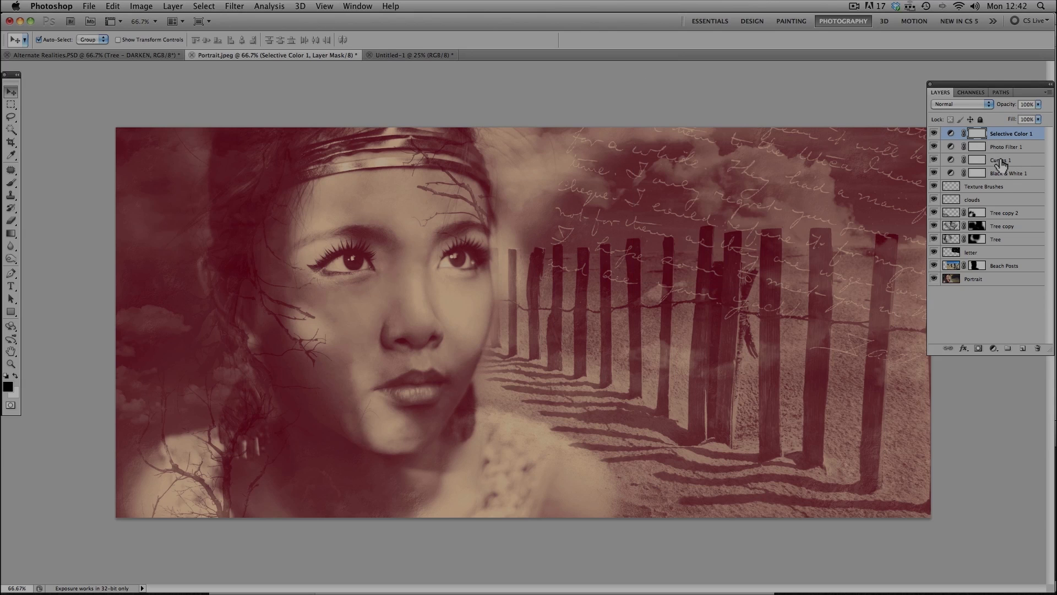
Step: Add a Levels adjustment above Selective Color 1, tweak its shadow and midtone input levels slightly, and close its settings
click(995, 350)
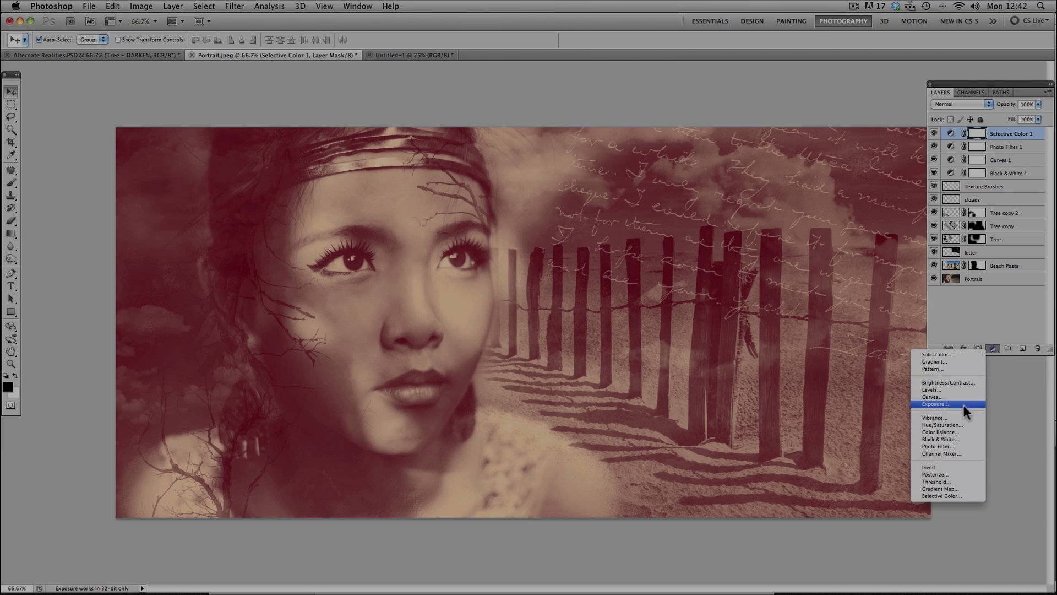
click(964, 389)
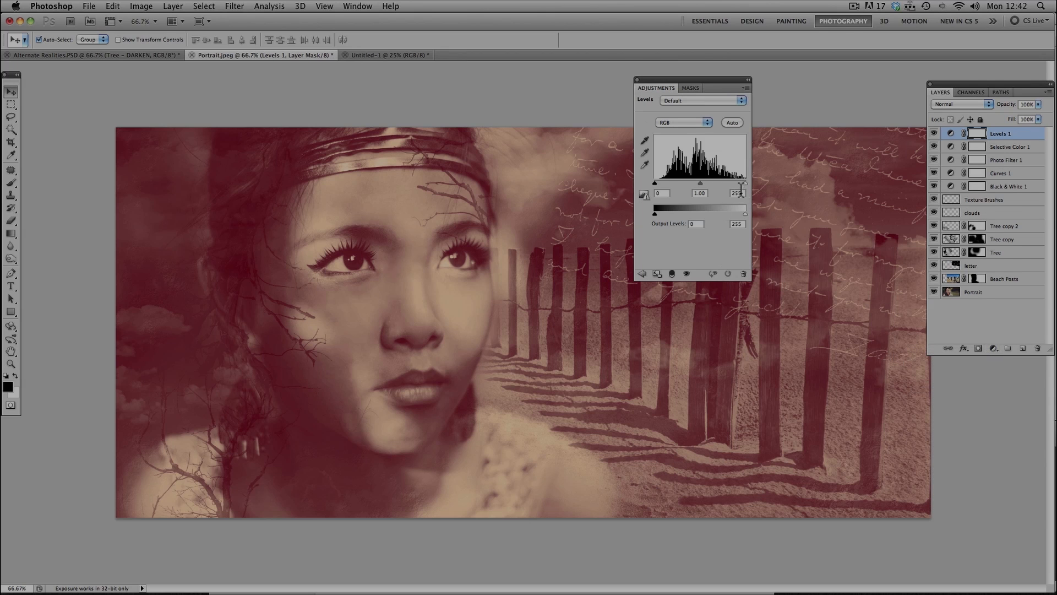
drag(654, 180, 699, 183)
drag(699, 183, 696, 182)
click(637, 79)
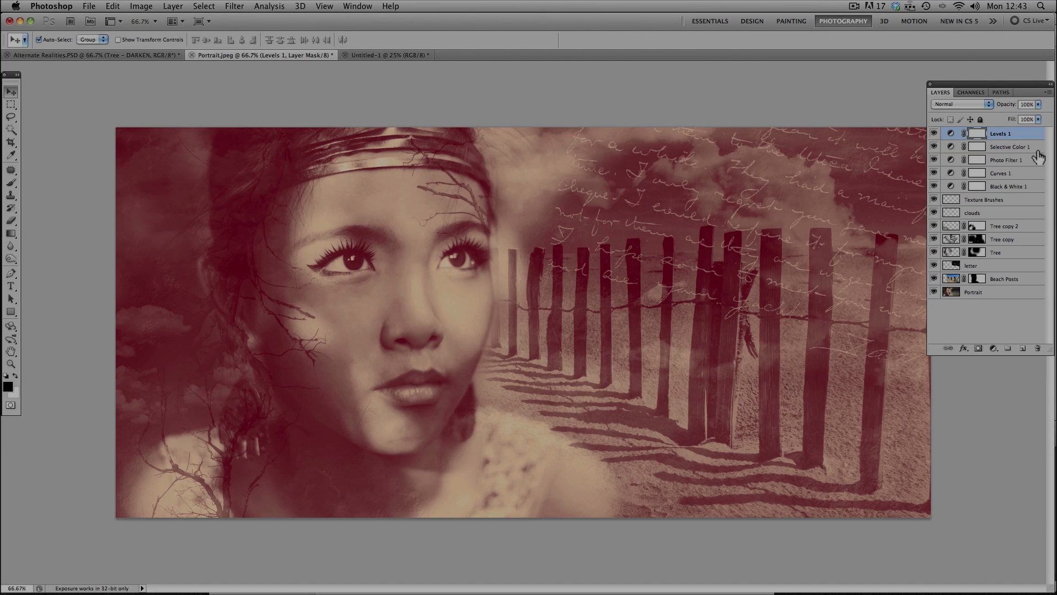
Step: Add a new layer above Levels 1 and set up a soft round 500 px brush in Color Dodge mode with 0% hardness
click(1023, 349)
click(10, 184)
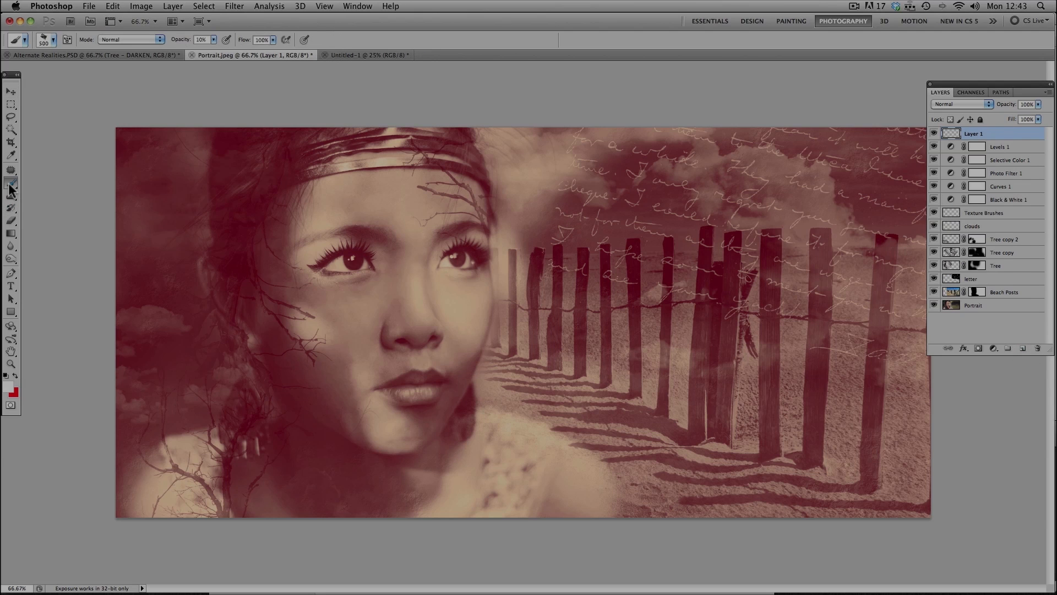
click(141, 39)
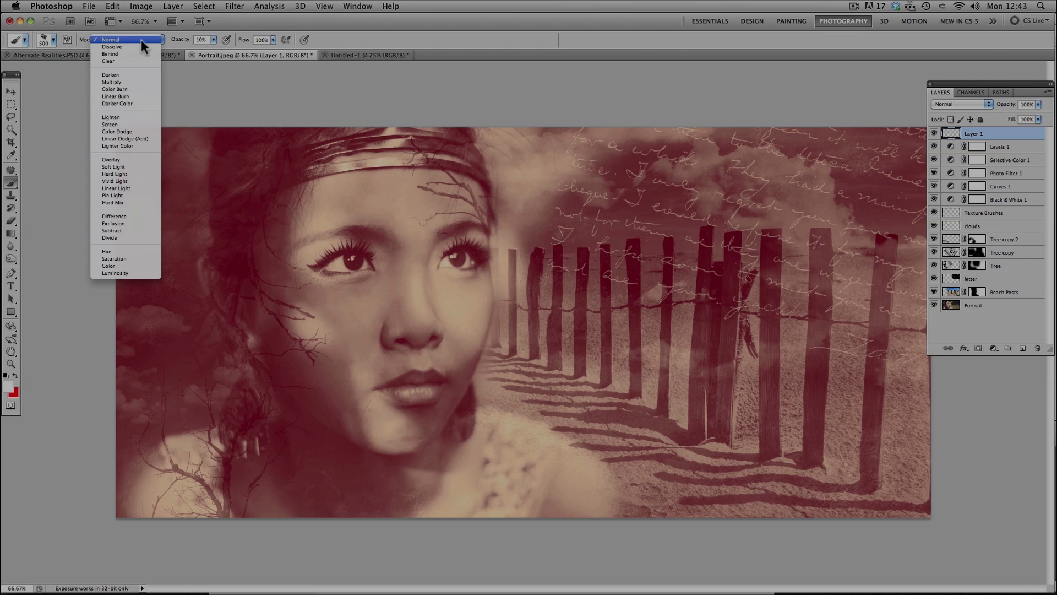
click(136, 130)
right_click(193, 164)
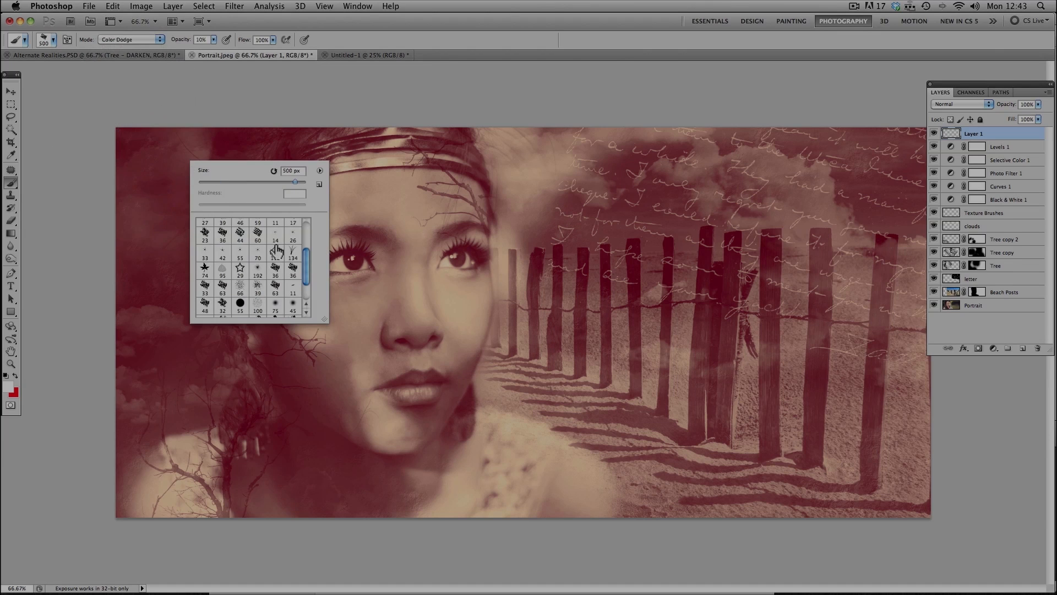
click(240, 226)
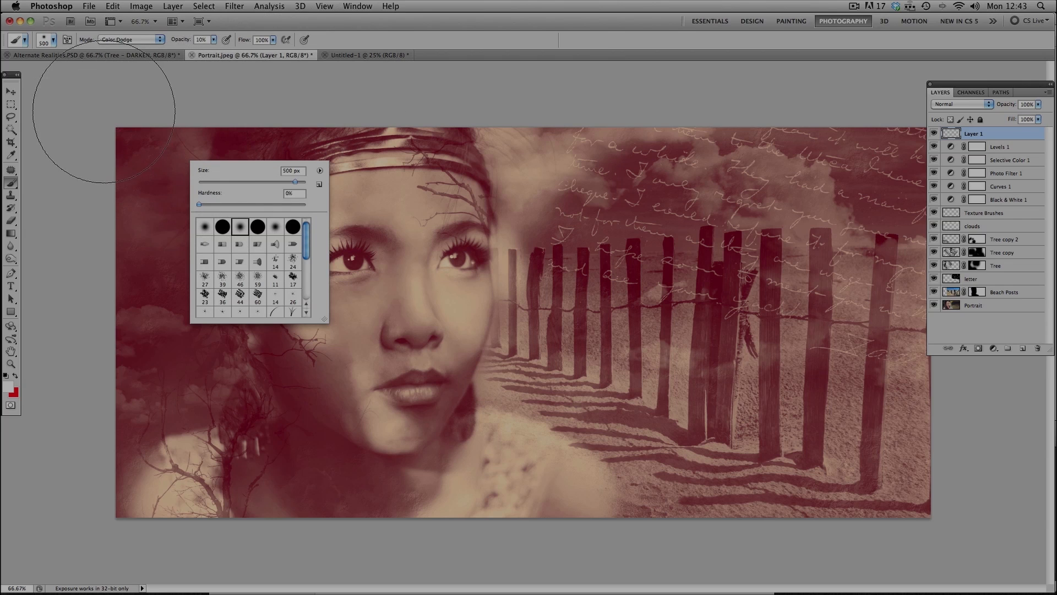
Step: Set the foreground colour to turquoise 25e1df
click(7, 389)
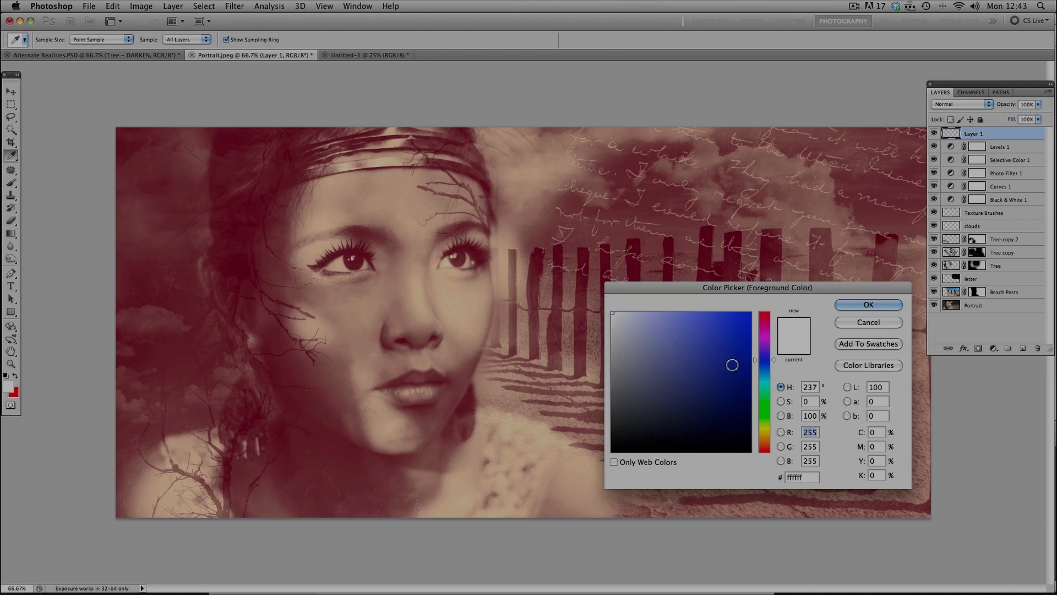
click(765, 382)
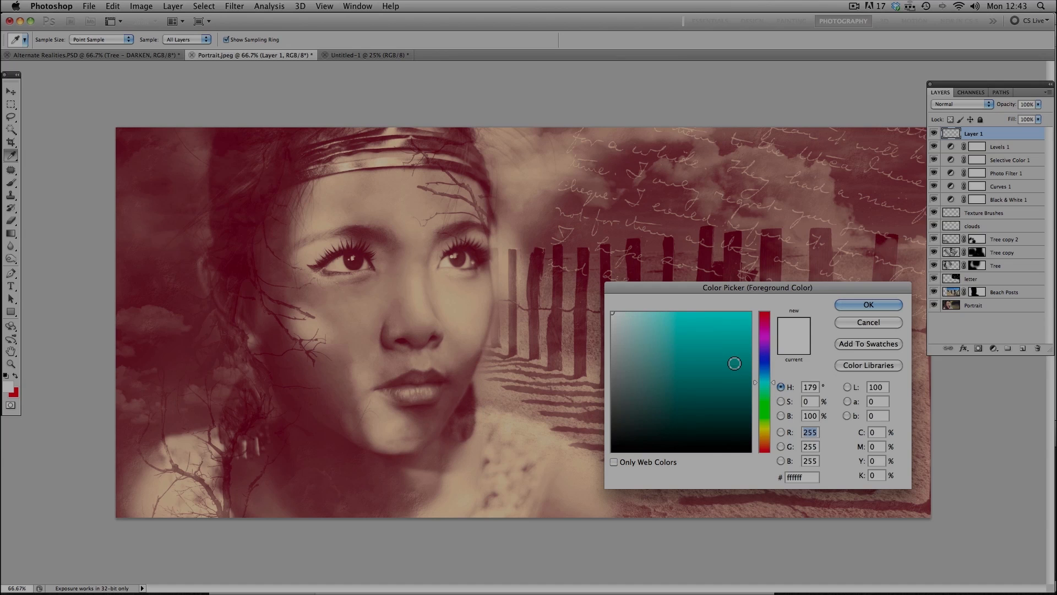
click(729, 331)
click(729, 329)
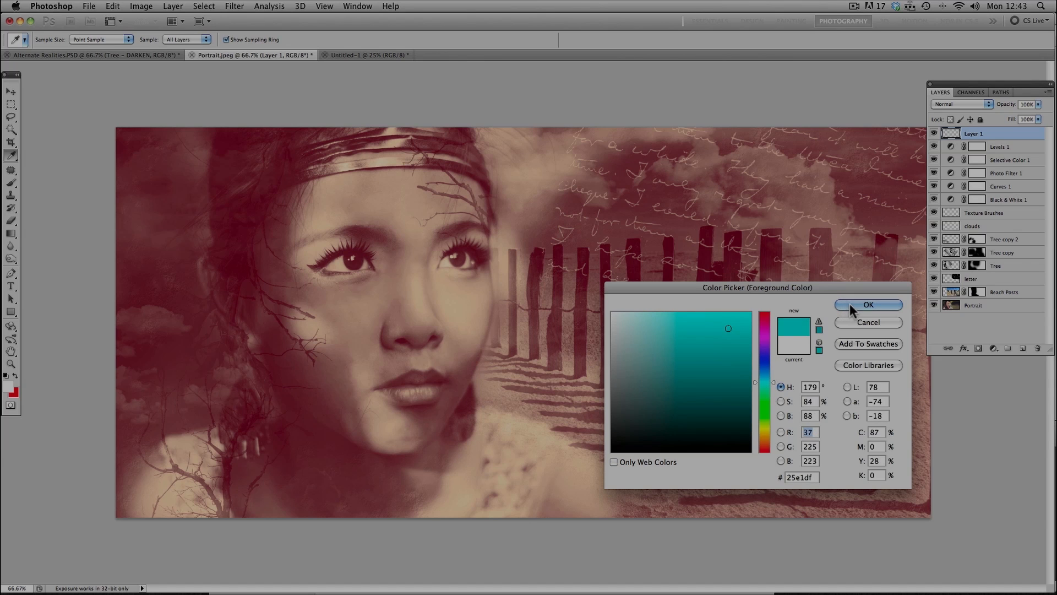
click(865, 305)
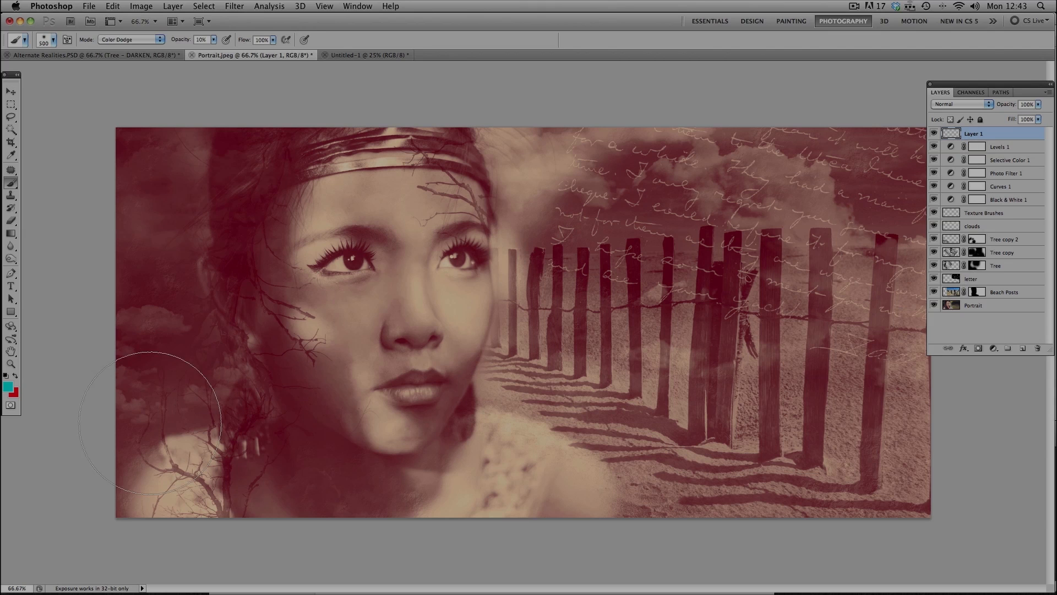
Step: Enlarge the brush to 1100 px and dab turquoise over the branches and shoulder in the image's lower-left corner
key(bracketright)
key(bracketright)
key(bracketright)
key(bracketright)
key(bracketright)
key(bracketright)
key(bracketright)
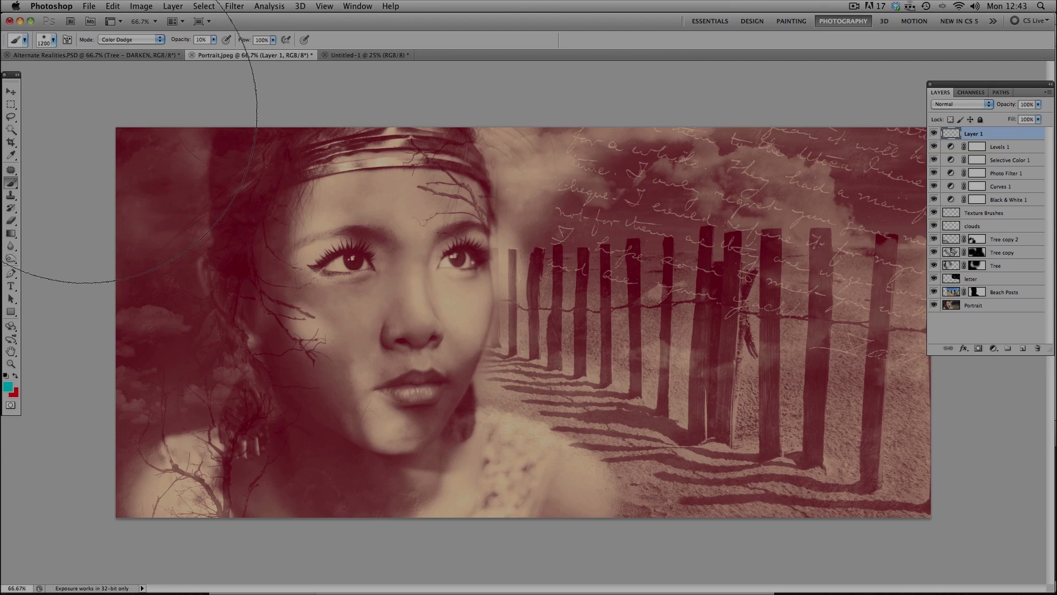
key(bracketleft)
click(135, 442)
click(137, 442)
click(137, 441)
Step: Reduce the brush to 700 px and dab turquoise over the woman's other shoulder, beside the sand
key(bracketleft)
key(bracketleft)
key(bracketleft)
key(bracketleft)
click(590, 474)
click(587, 476)
click(576, 468)
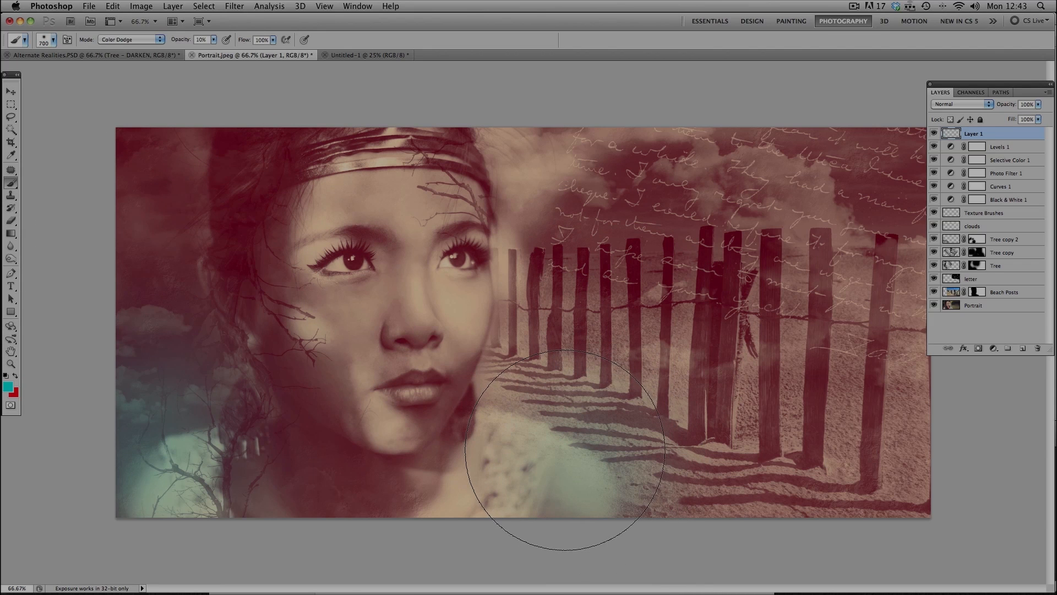
Step: Dab turquoise over the lower-right sand, the sky above the posts and the upper-left clouds, varying the brush from 600 to 900 px
key(bracketleft)
click(899, 496)
key(bracketright)
key(bracketright)
key(bracketright)
click(739, 227)
key(bracketleft)
key(bracketleft)
click(178, 152)
Step: Reduce the brush to 500 px and dab turquoise at three spots along the row of beach posts
key(bracketleft)
key(bracketleft)
click(571, 337)
click(718, 354)
click(898, 287)
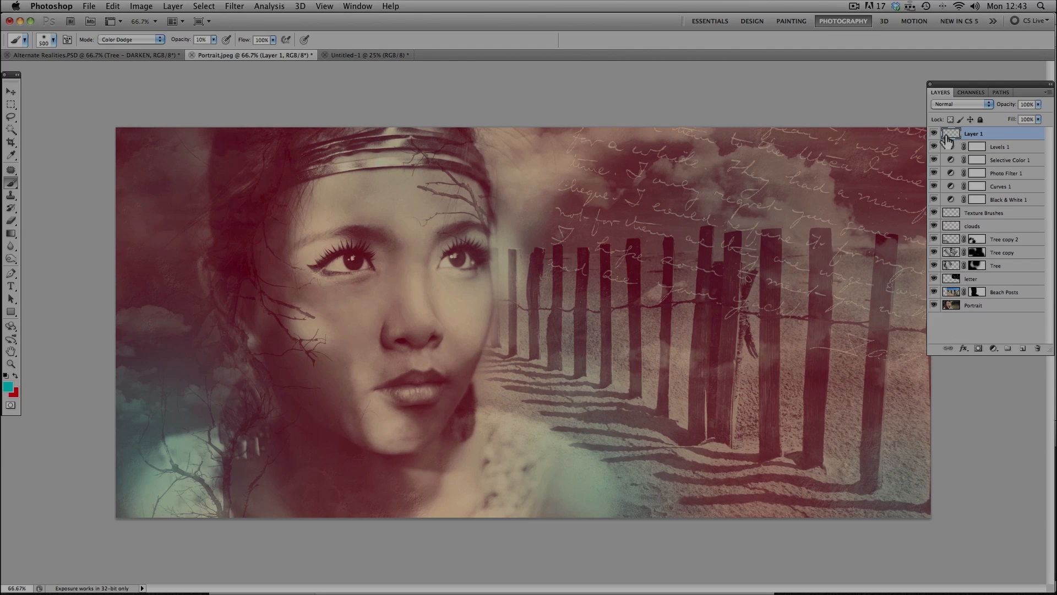
Step: Change the foreground colour from turquoise to a yellow hue
click(8, 387)
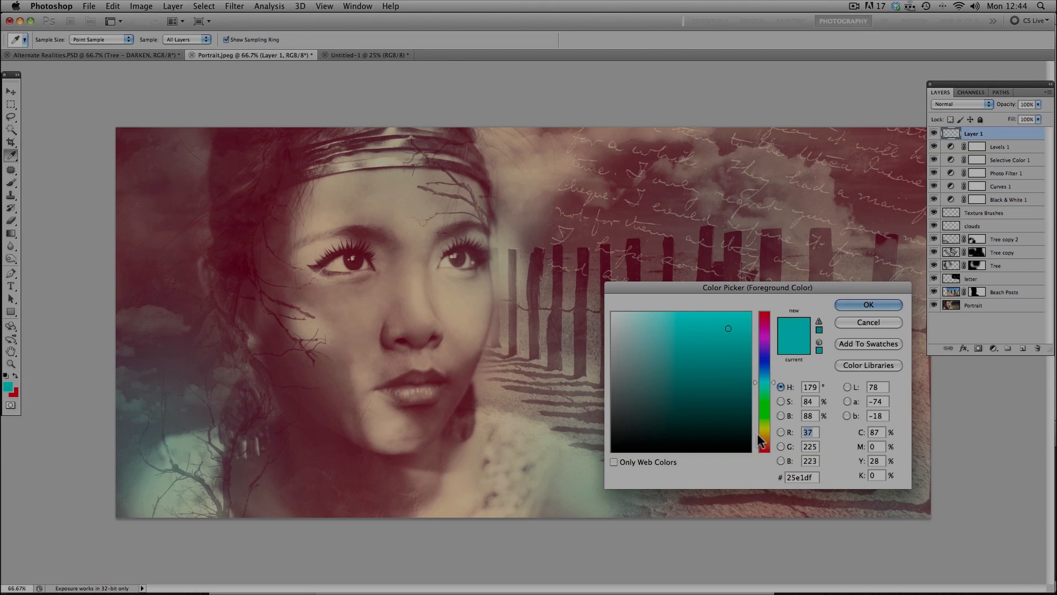
click(764, 430)
click(865, 303)
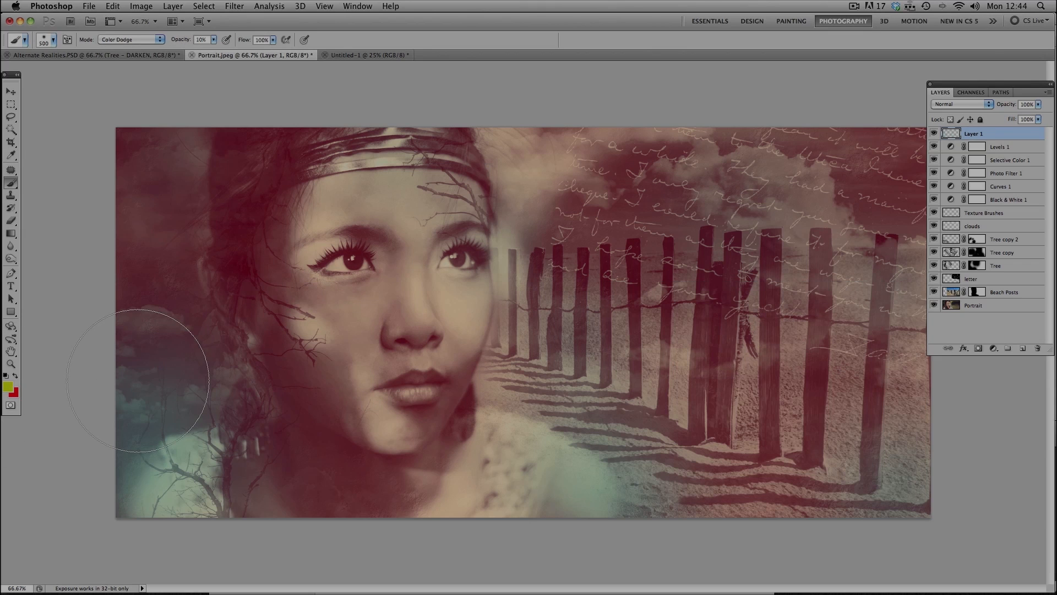
Step: Lower the brush opacity to 5% and enlarge the brush to 800 px
click(213, 40)
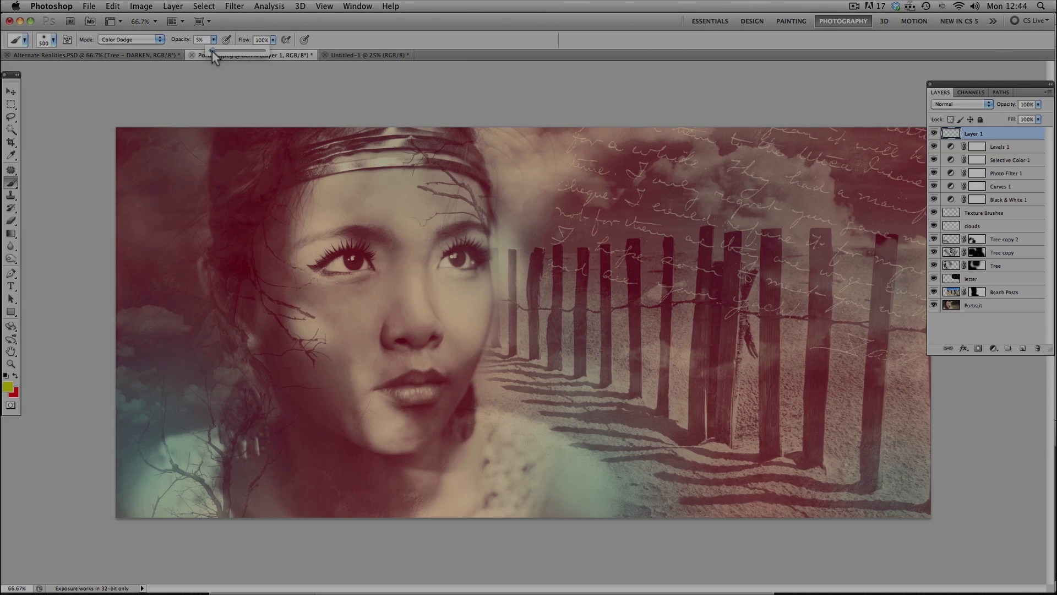
click(369, 34)
key(bracketright)
key(bracketright)
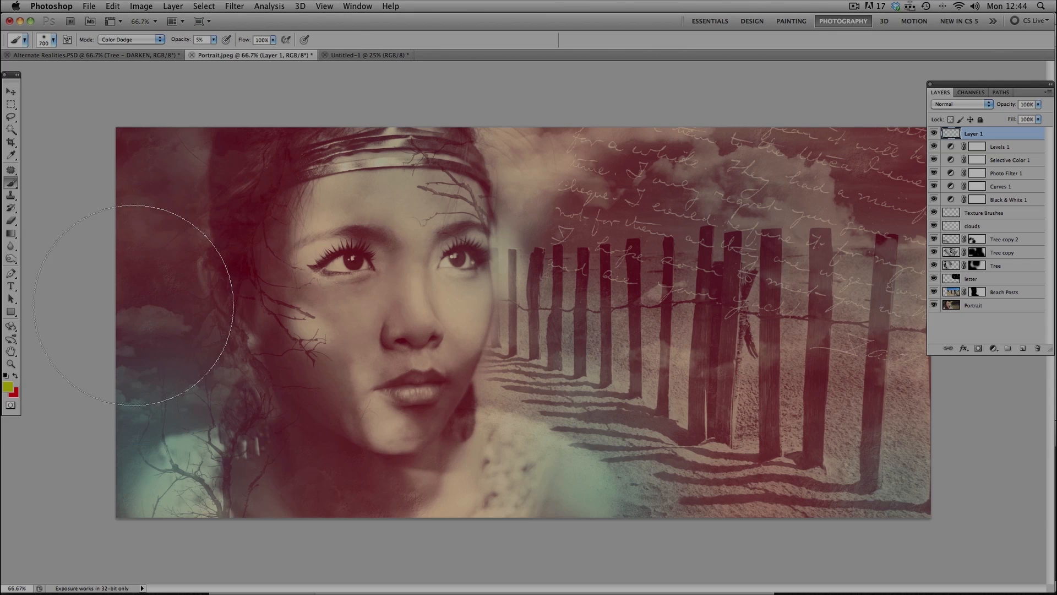
key(bracketright)
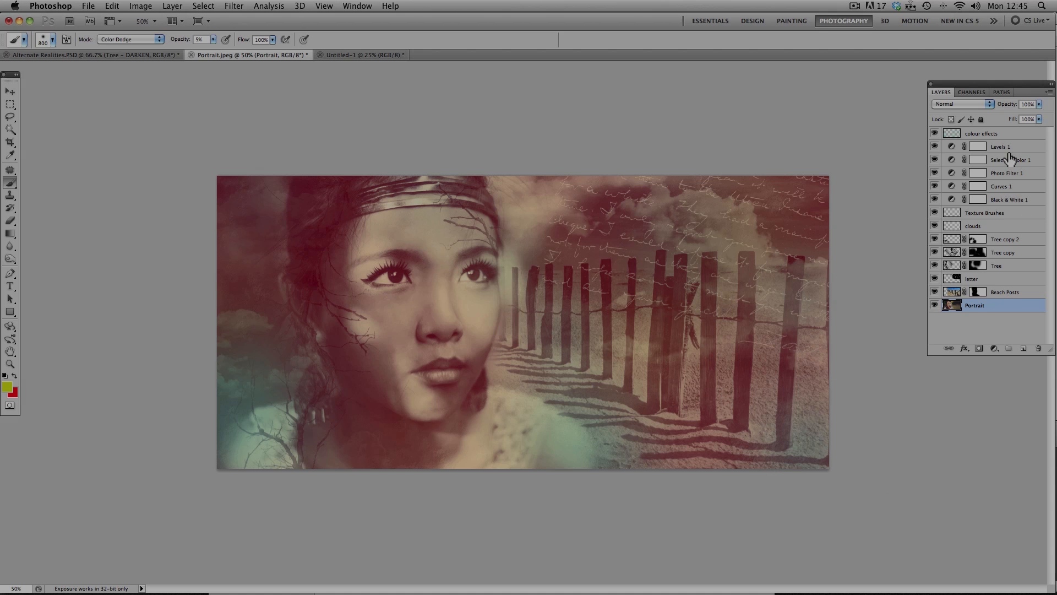
Step: Activate the Move tool, select the colour effects layer, and stamp all visible layers into a new layer above it
key(v)
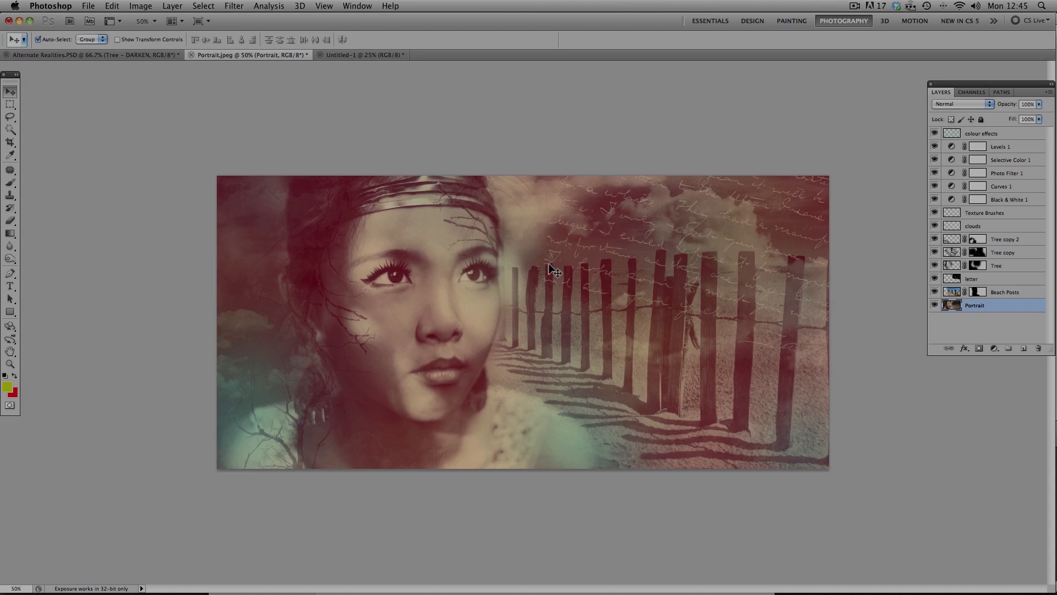
click(1024, 134)
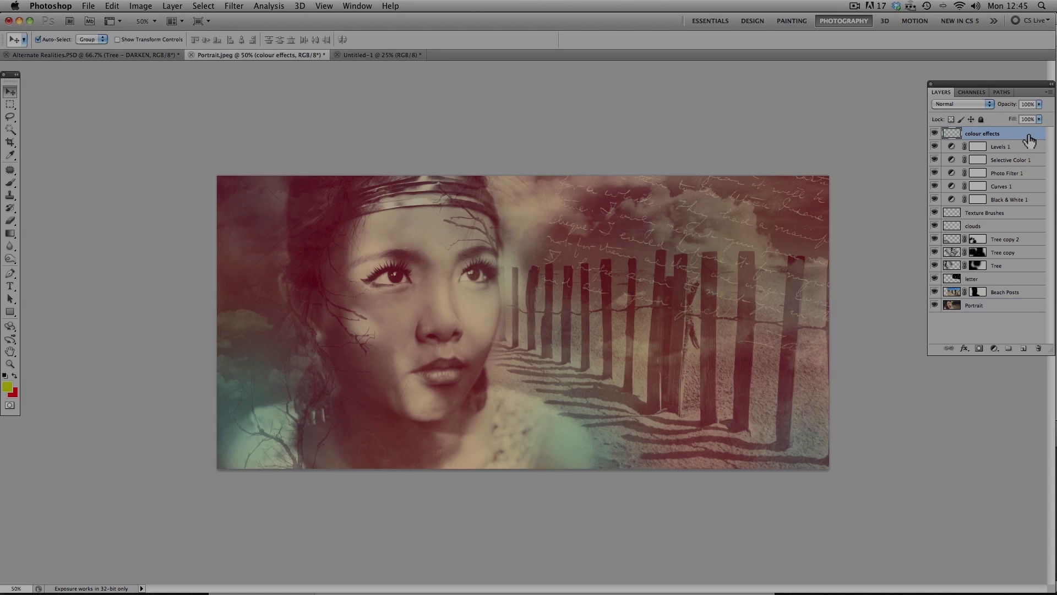
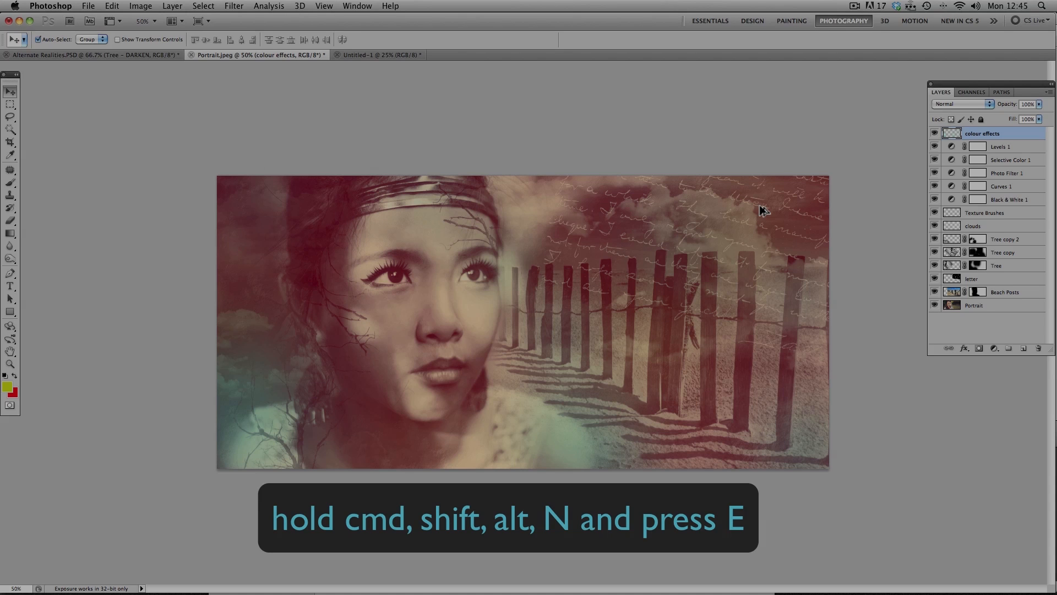
key(super+shift+alt+n)
key(super+shift+alt+e)
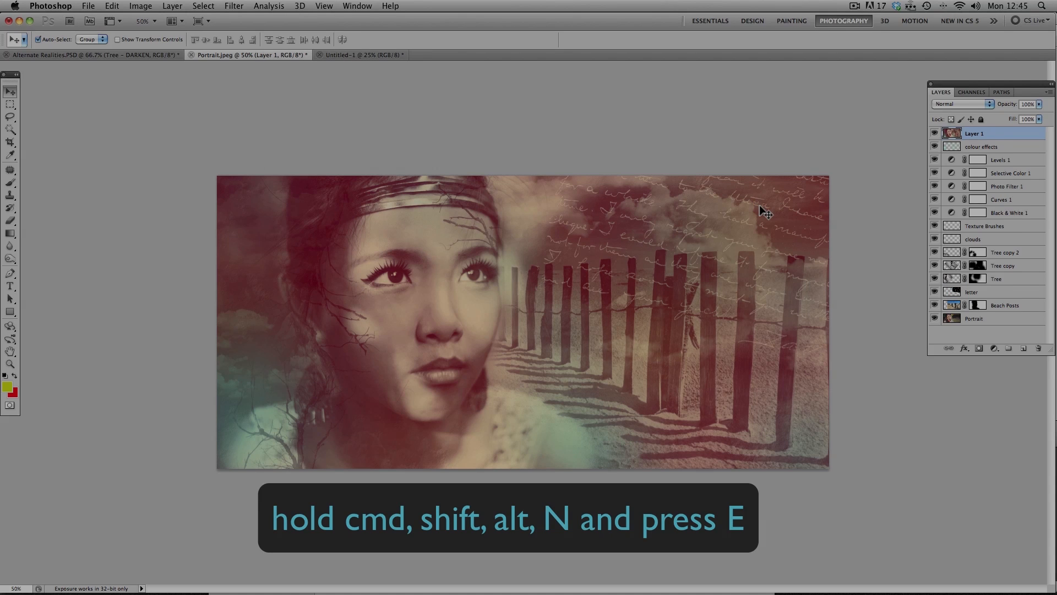
Step: Rename the merged layer as Final Layer
double_click(972, 134)
text(S)
text(inal Layer)
key(Return)
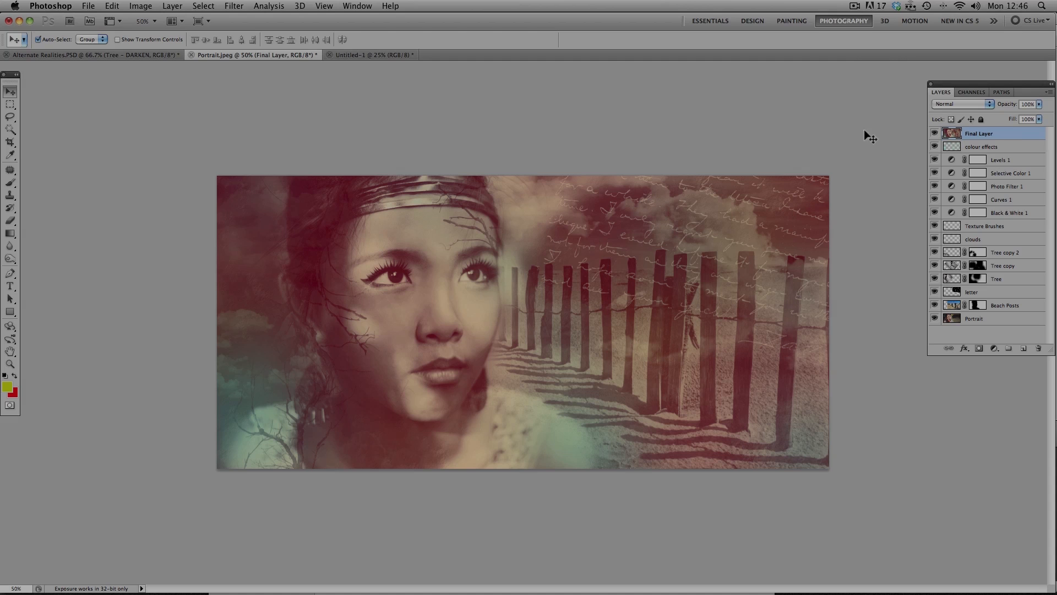
Step: Sharpen the Final Layer with Unsharp Mask at amount 105%, radius 1.8 pixels and threshold 0
click(231, 8)
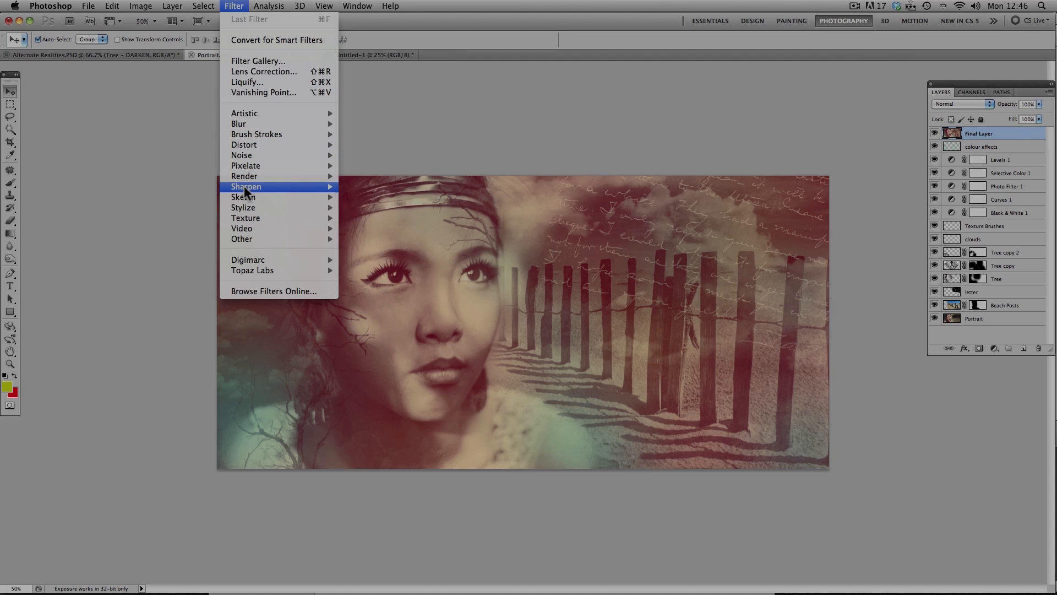
mouse_move(244, 186)
click(352, 231)
click(395, 274)
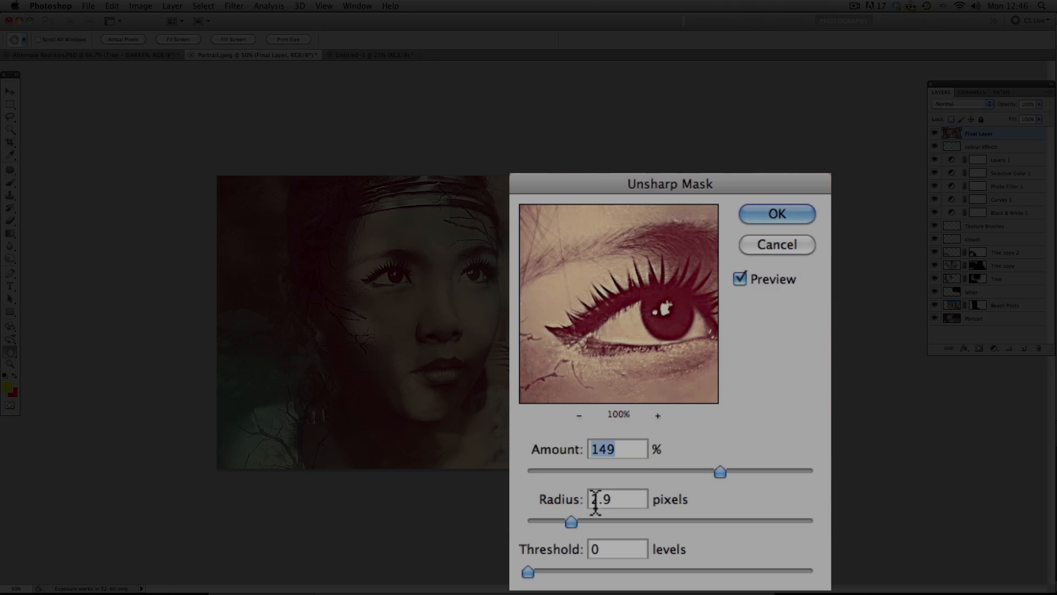
click(554, 521)
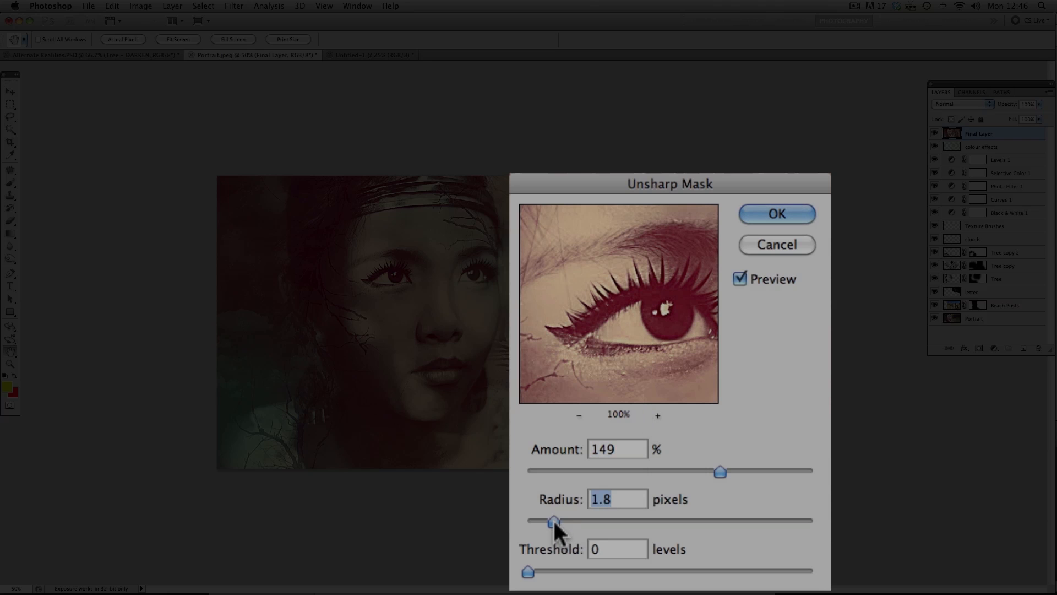
drag(659, 471, 686, 472)
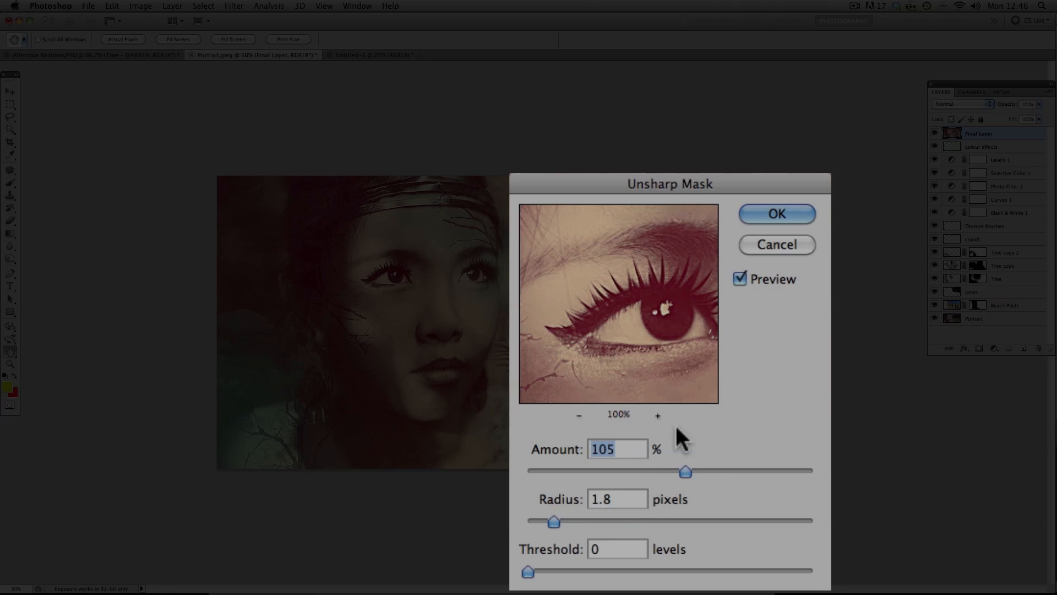
click(663, 338)
click(663, 338)
click(768, 214)
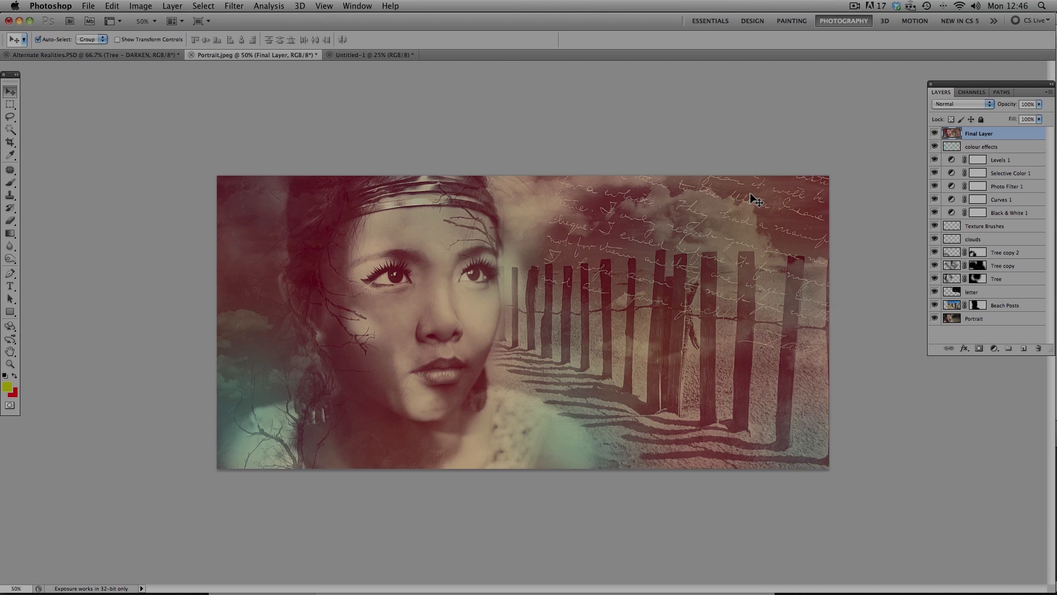
Step: Fit the image on screen, isolate the Portrait layer, and reveal and select the Beach Posts layer above it
key(ctrl+0)
key(c)
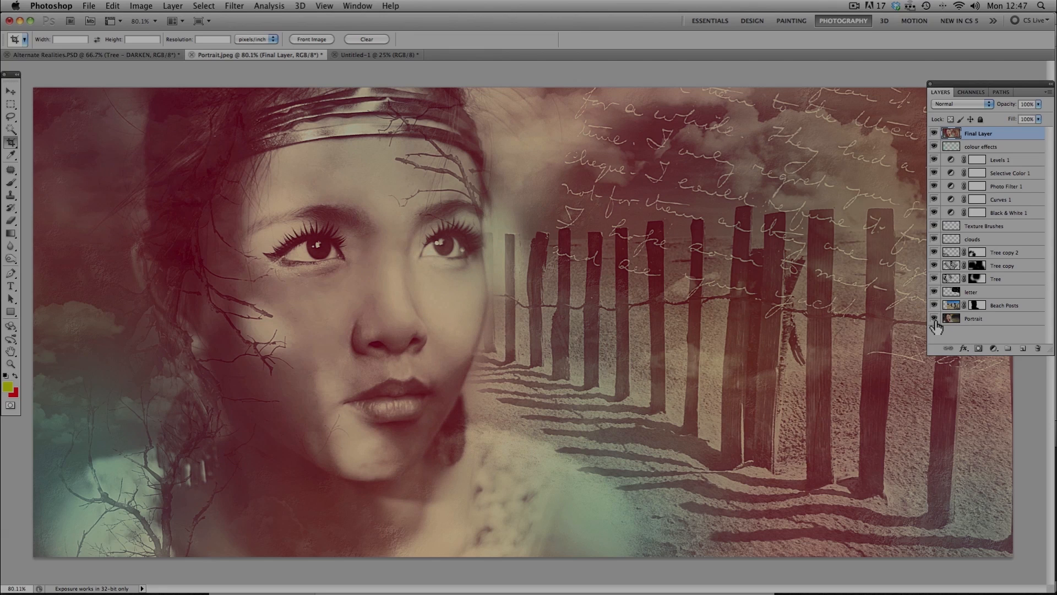
alt+click(934, 320)
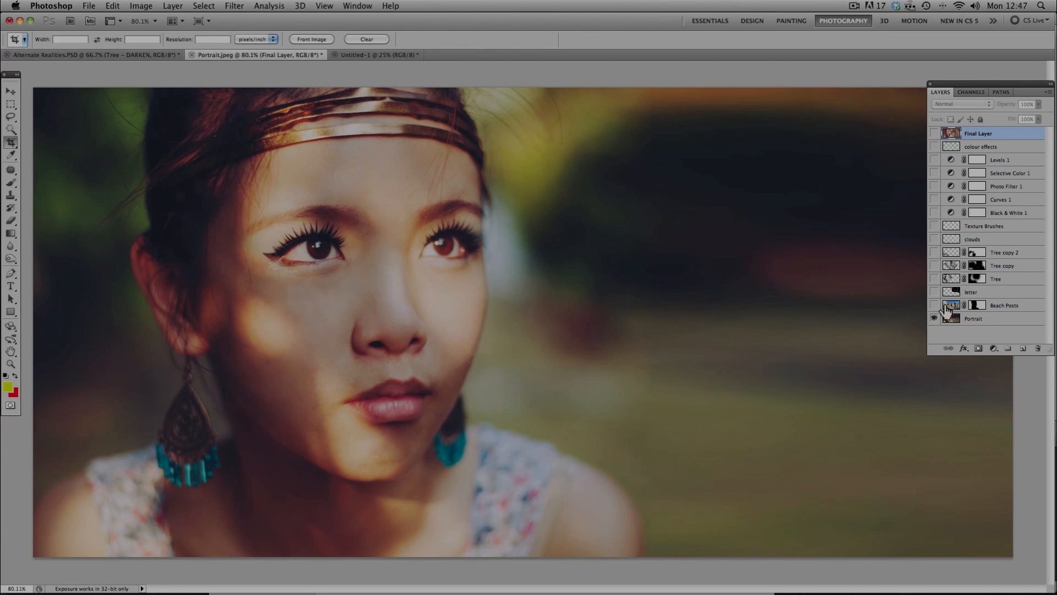
click(934, 305)
click(955, 307)
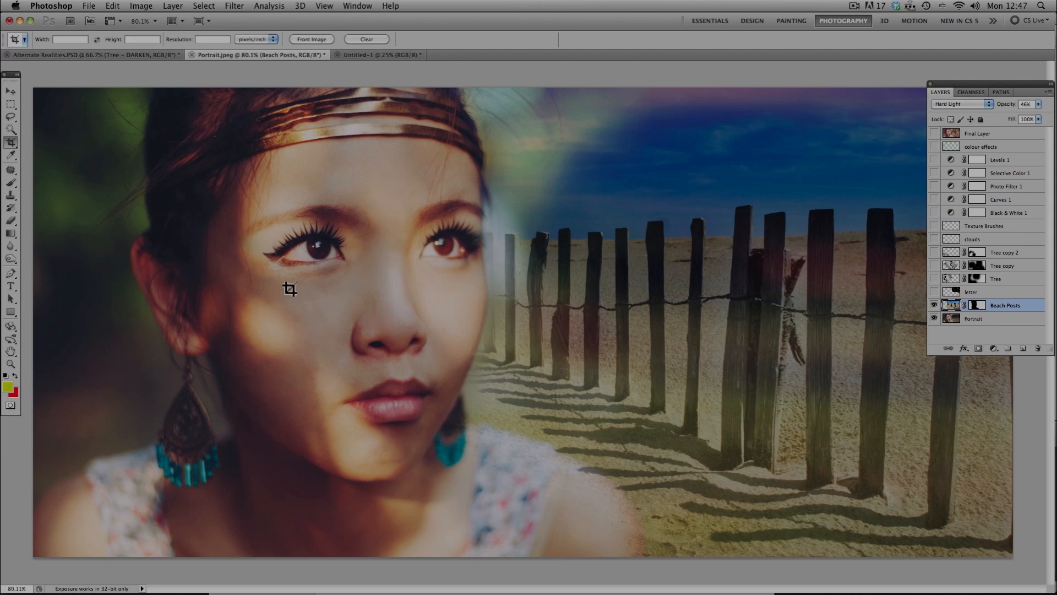
Step: Reveal and select the letter layer and the Tree layer to review their blend modes and opacities
click(934, 292)
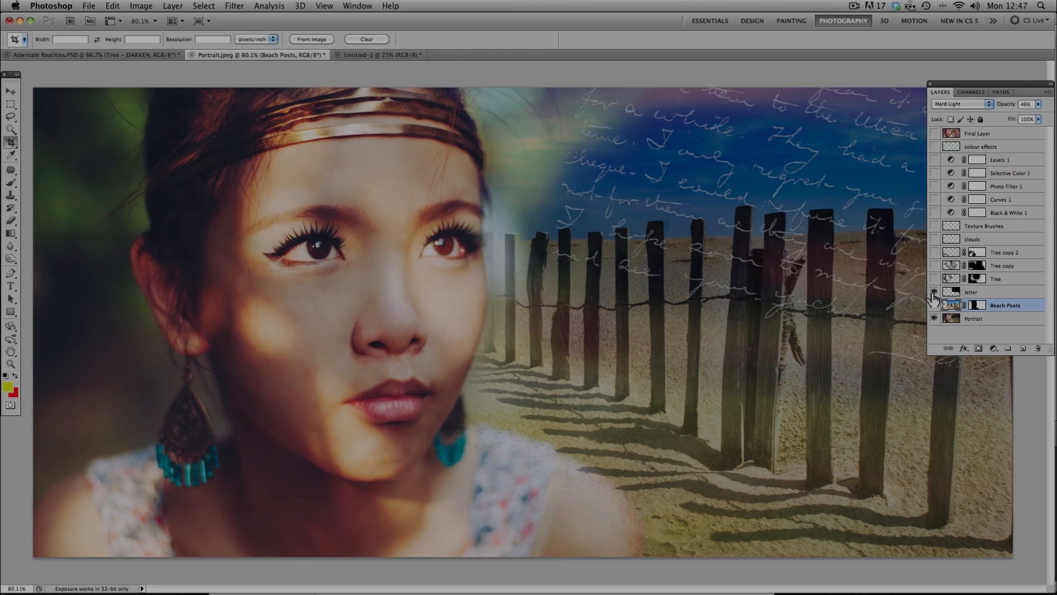
click(948, 294)
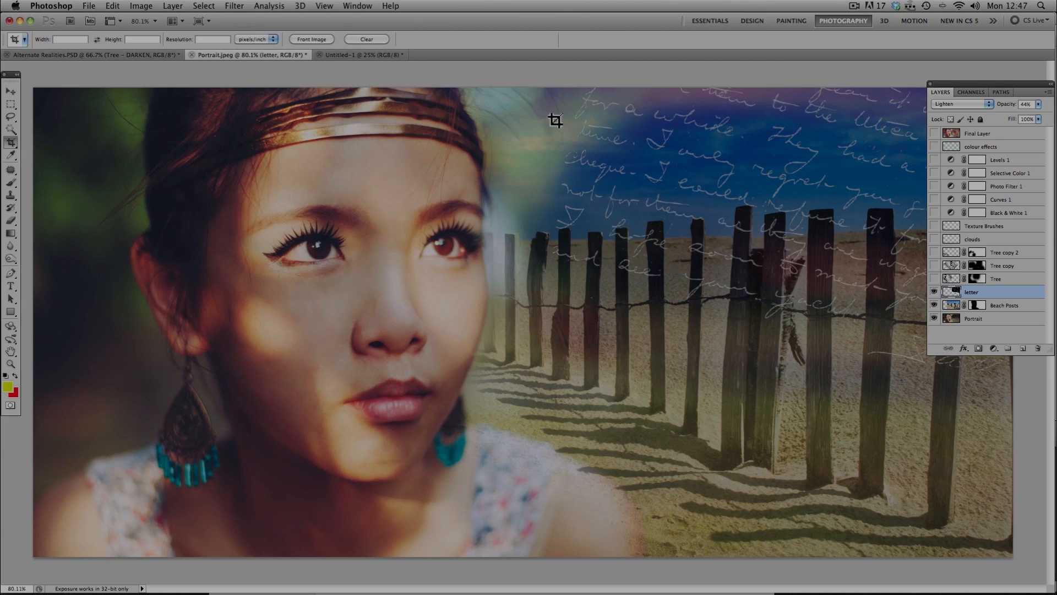
click(934, 279)
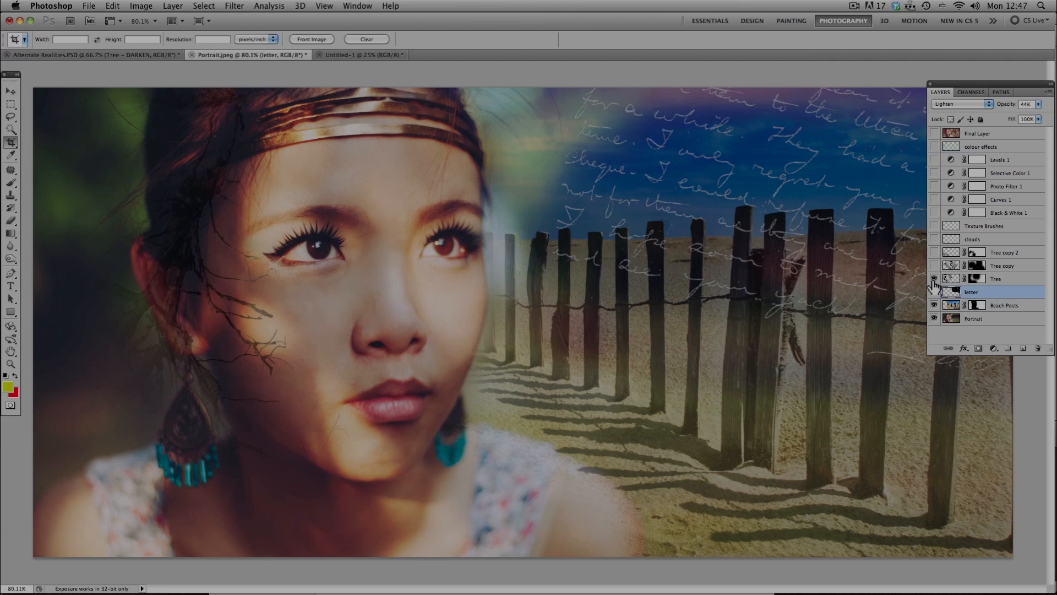
click(954, 280)
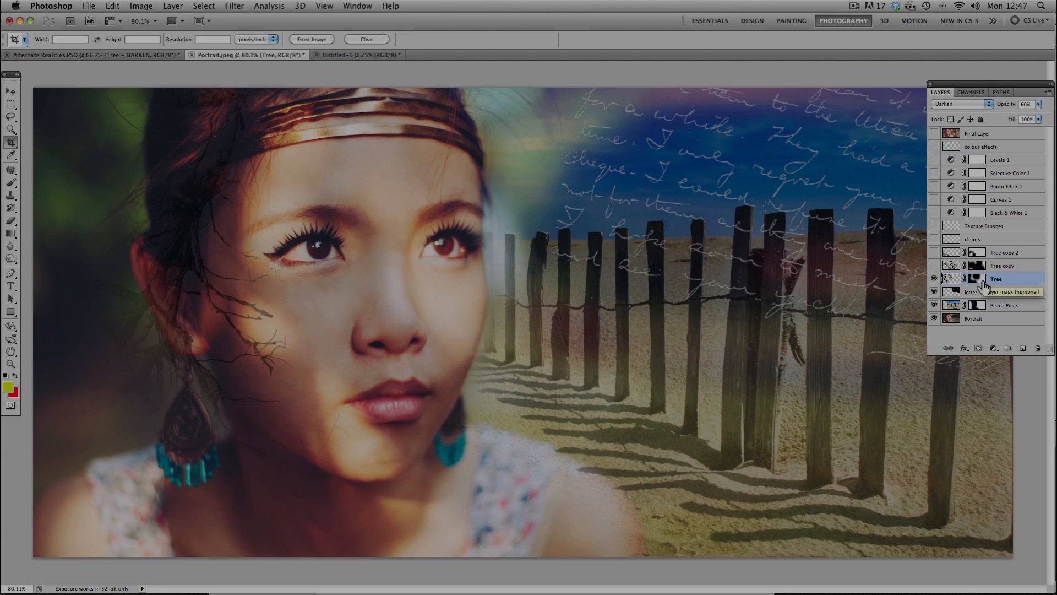
Step: Reveal the Tree copy, Tree copy 2, clouds and Texture Brushes layers one after another to review their effect
click(934, 266)
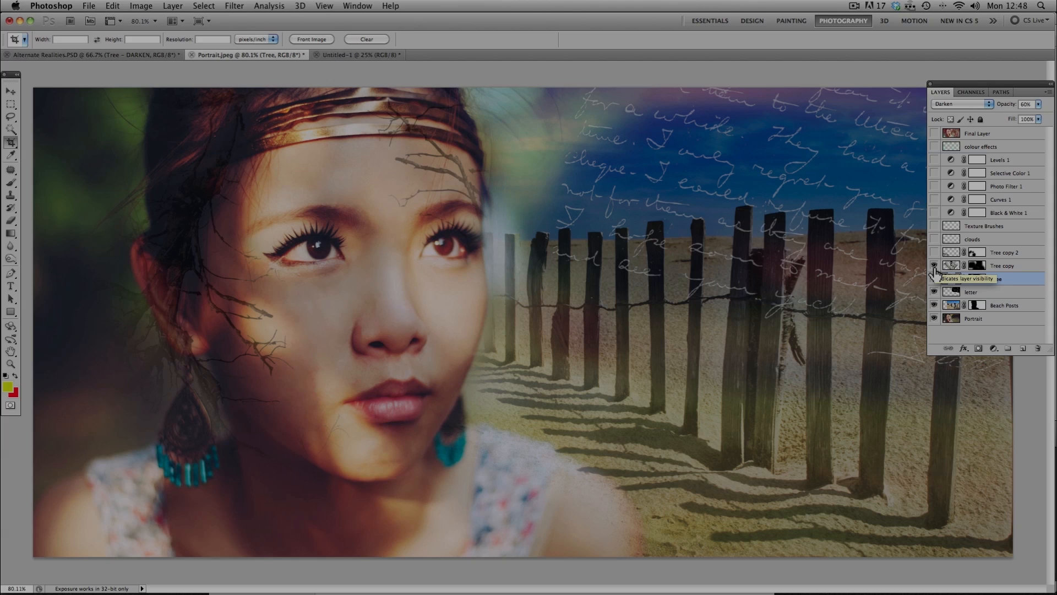
click(934, 253)
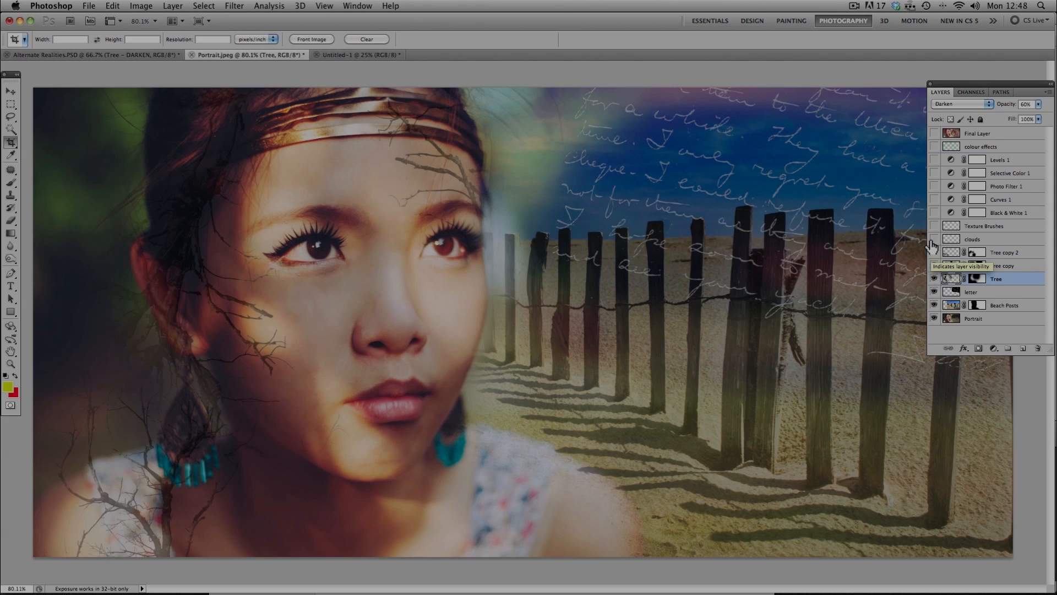
click(934, 240)
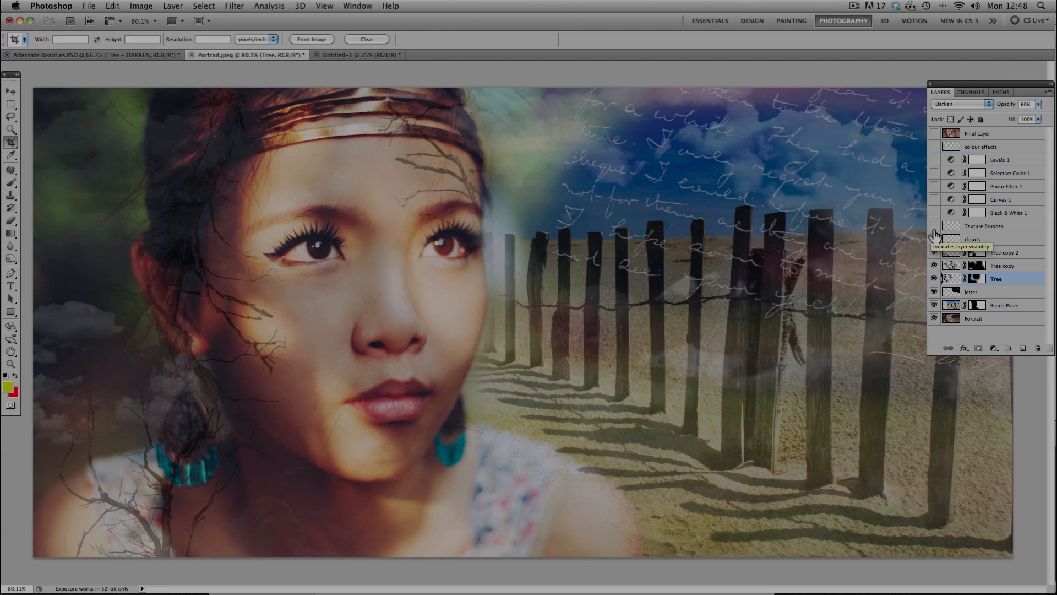
click(934, 227)
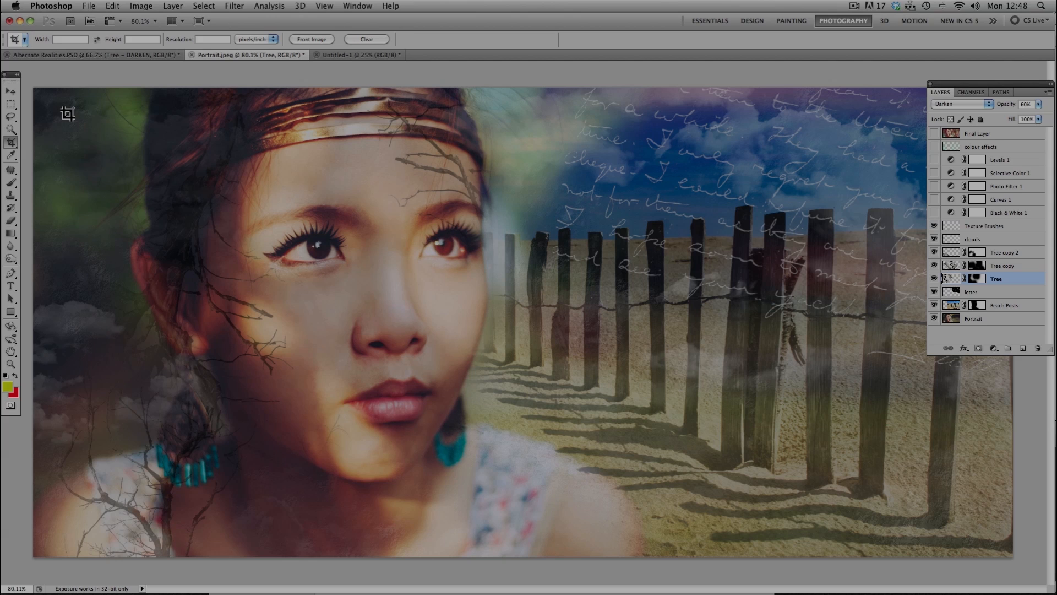
Step: Reveal the Black & White, Curves, Photo Filter, Selective Color and Levels adjustments and the colour effects layer in turn
click(934, 213)
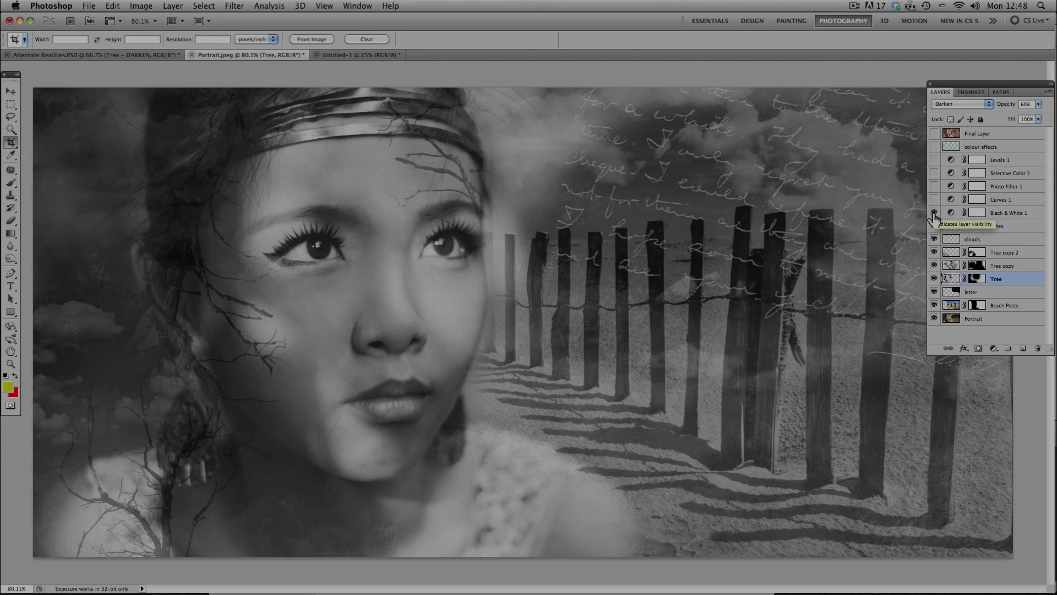
click(935, 200)
click(934, 187)
click(935, 174)
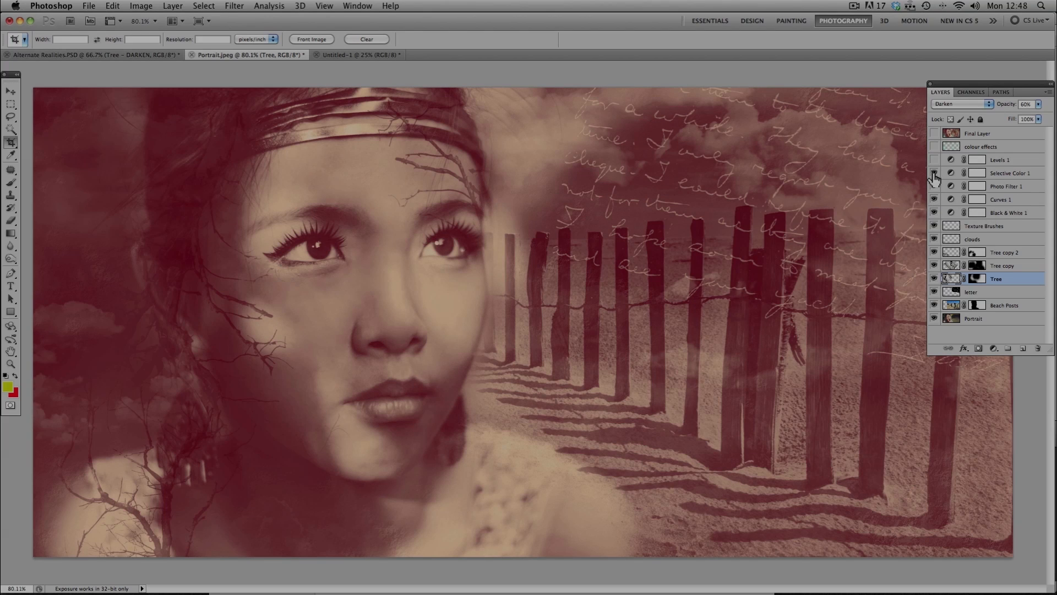
click(935, 160)
click(935, 148)
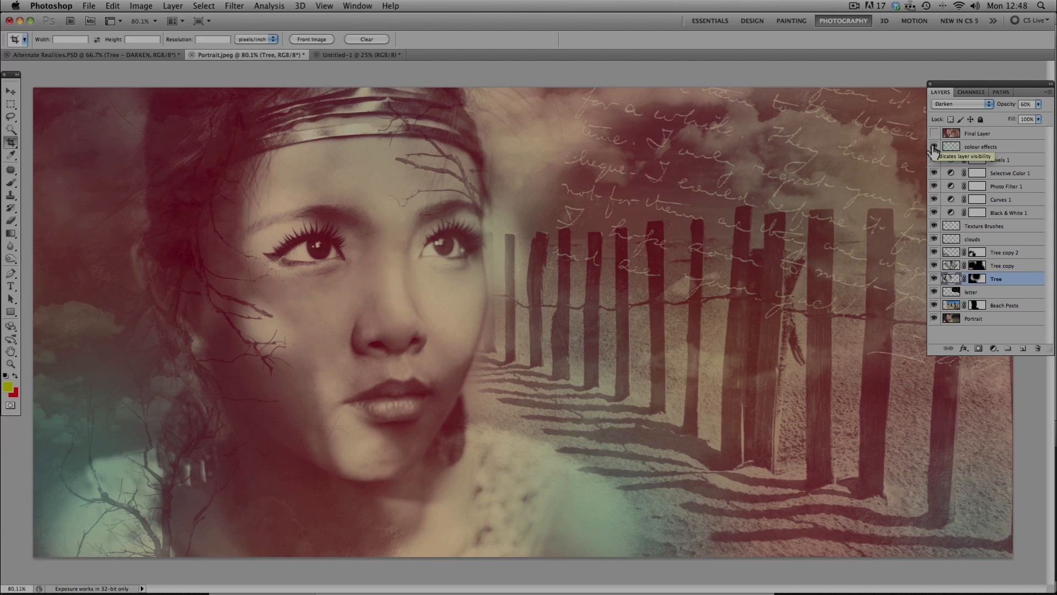
Step: Activate the Brush tool, and make the Final Layer visible and select it
click(11, 182)
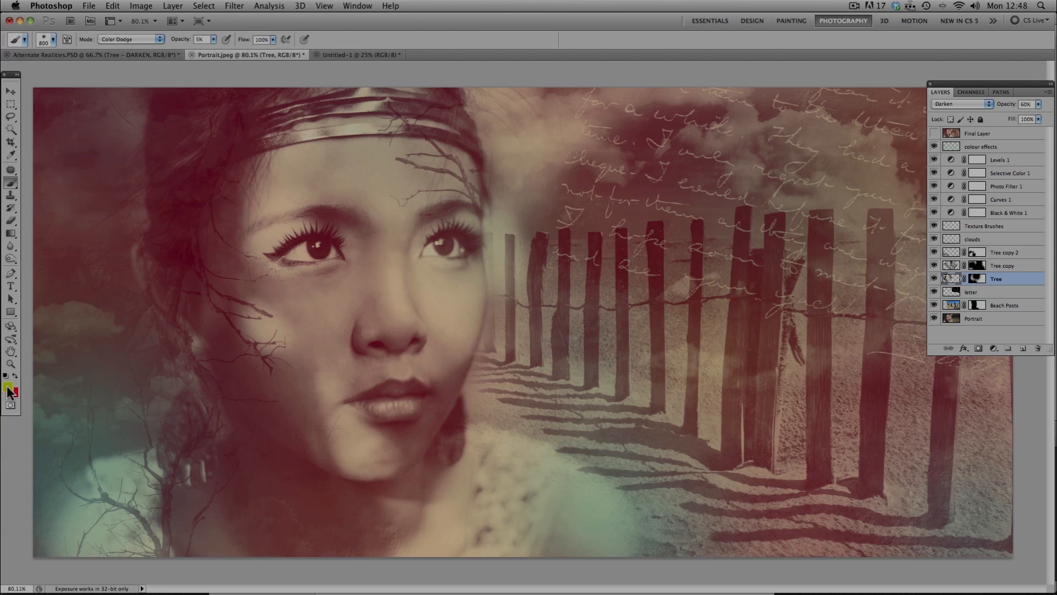
click(934, 134)
click(986, 135)
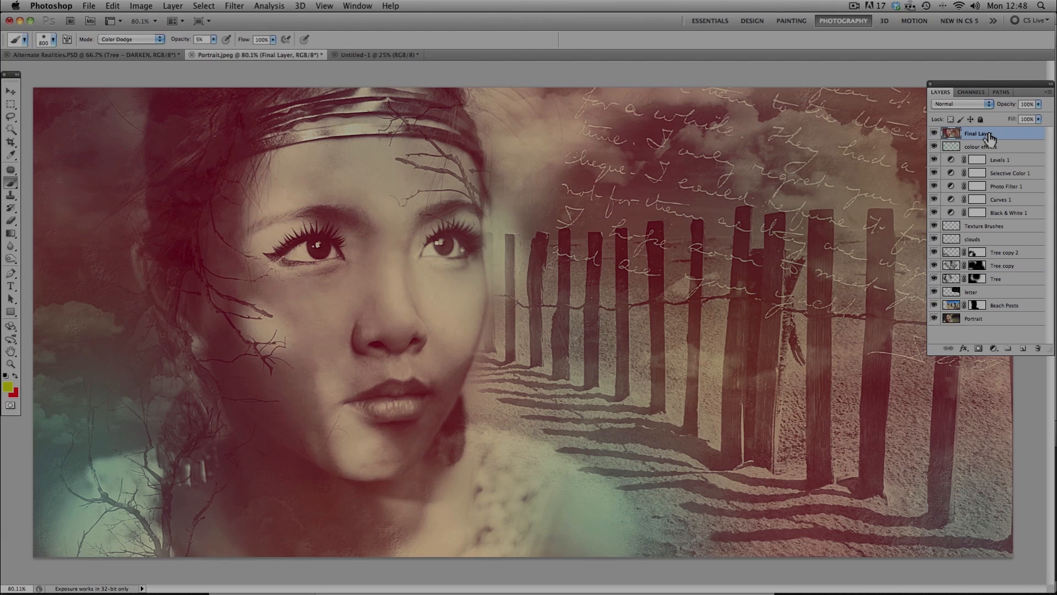
Step: Rename the Final Layer as "ctrl shift alt N + E"
double_click(990, 134)
drag(994, 131, 945, 132)
text(ctrl shift alt N + E)
click(1028, 137)
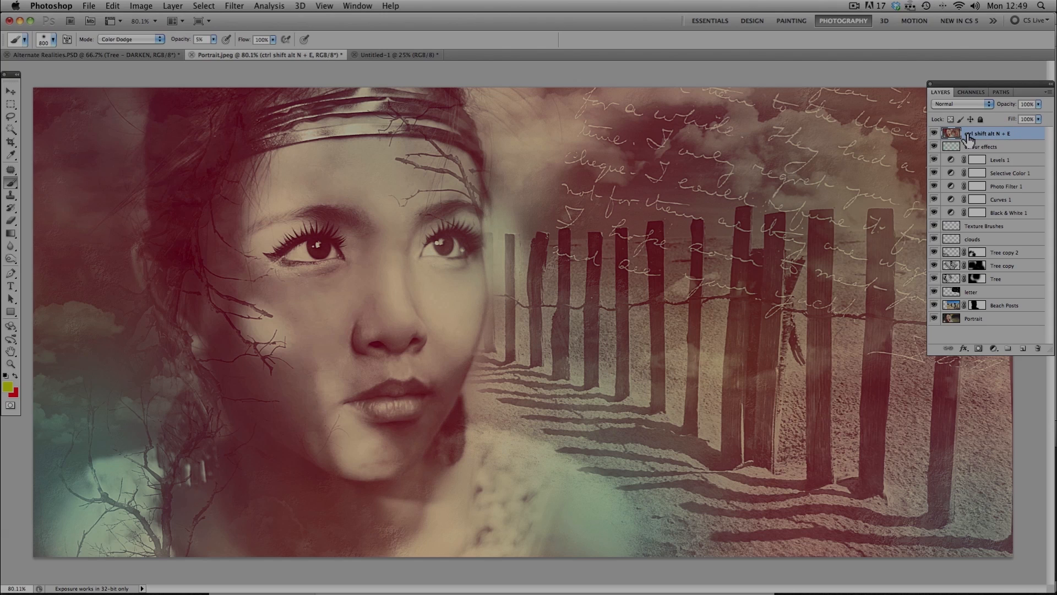
click(235, 8)
mouse_move(247, 146)
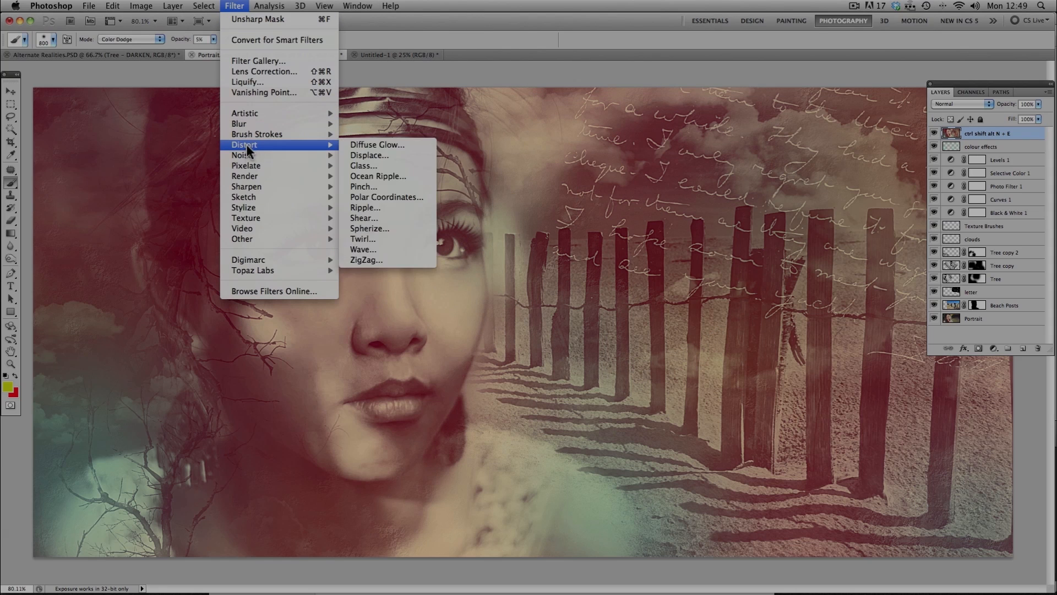
mouse_move(243, 187)
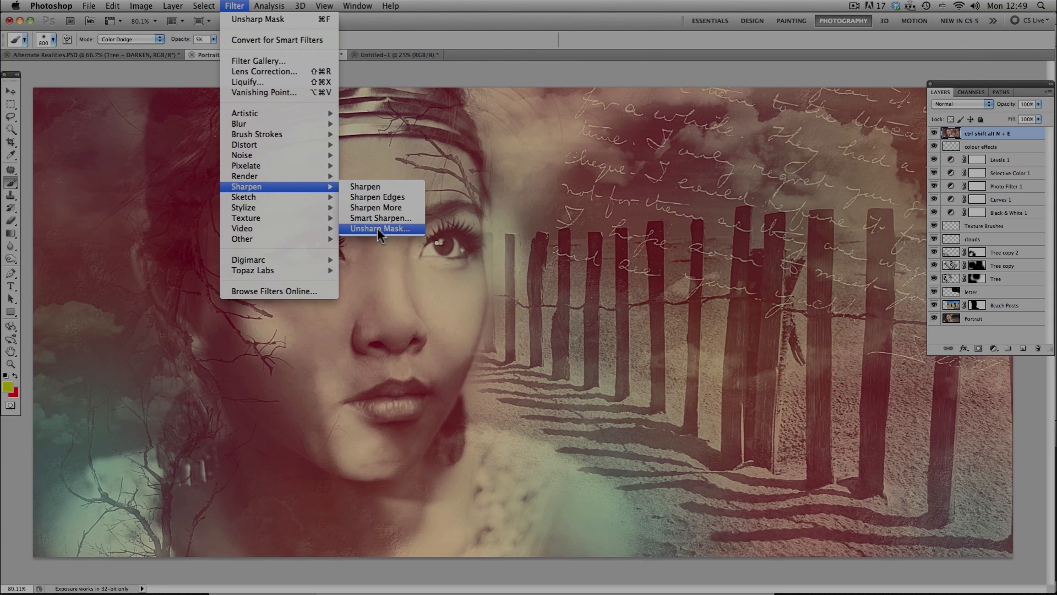
click(386, 226)
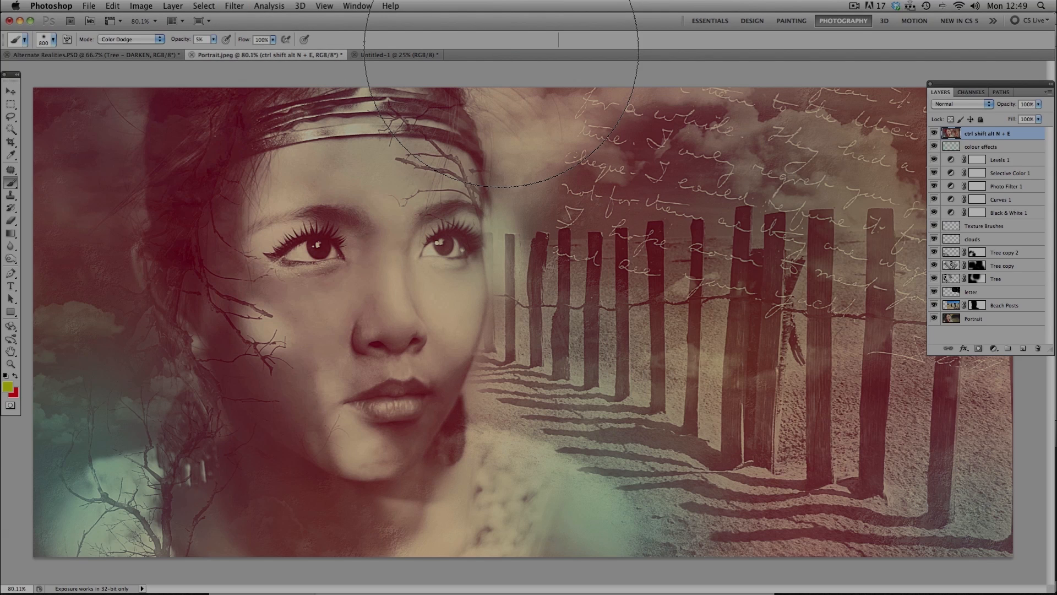
click(88, 5)
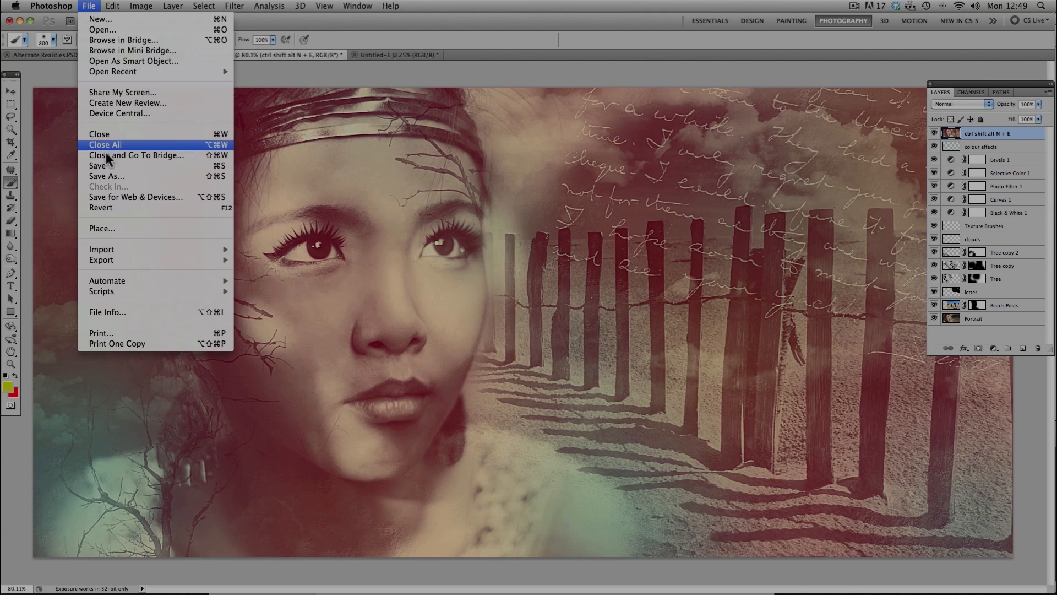
click(106, 175)
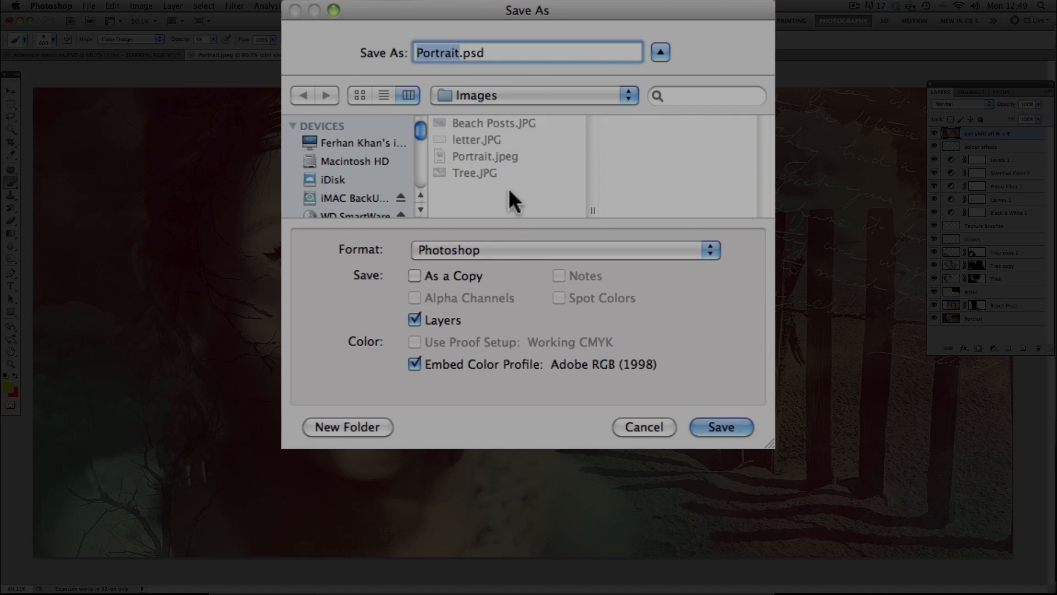
click(551, 242)
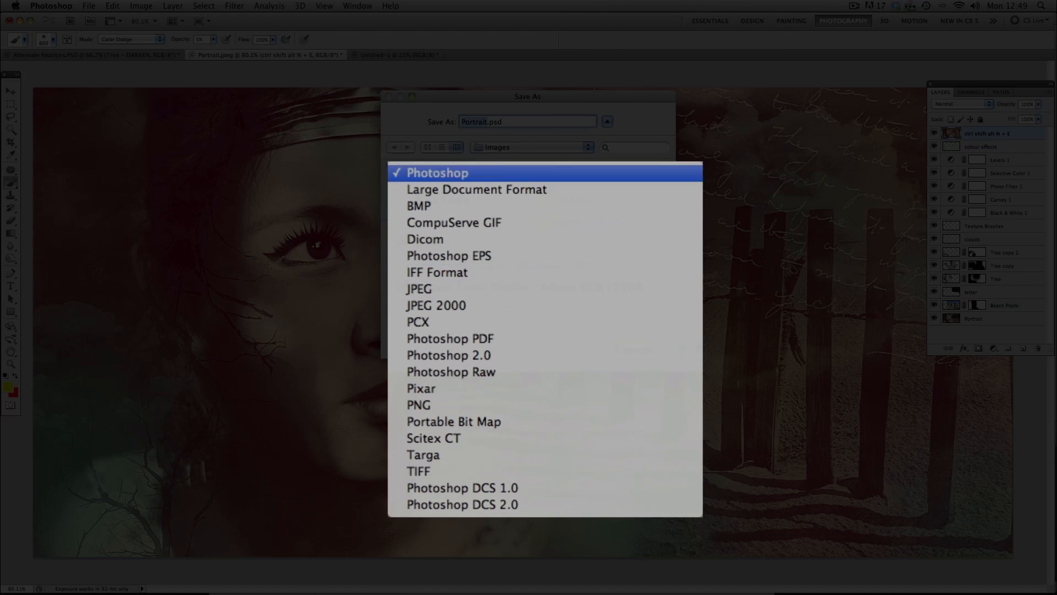
click(472, 120)
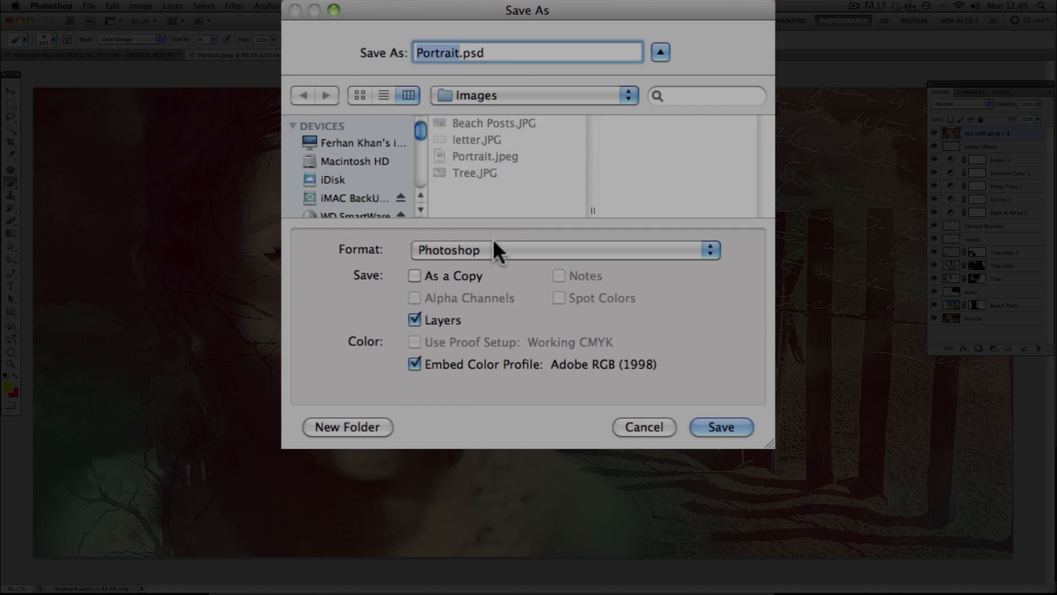
click(483, 174)
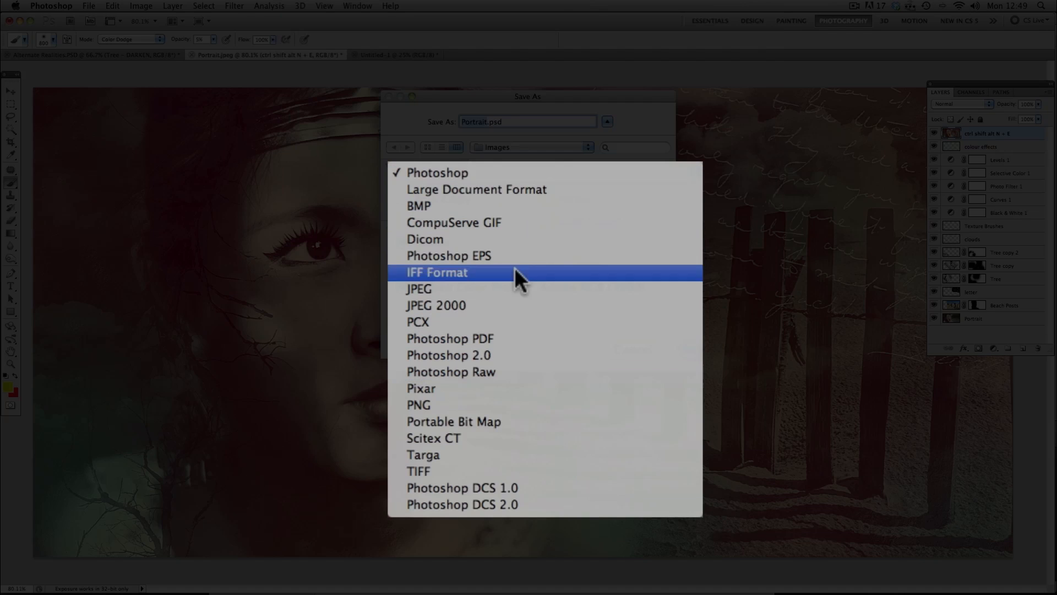
click(507, 172)
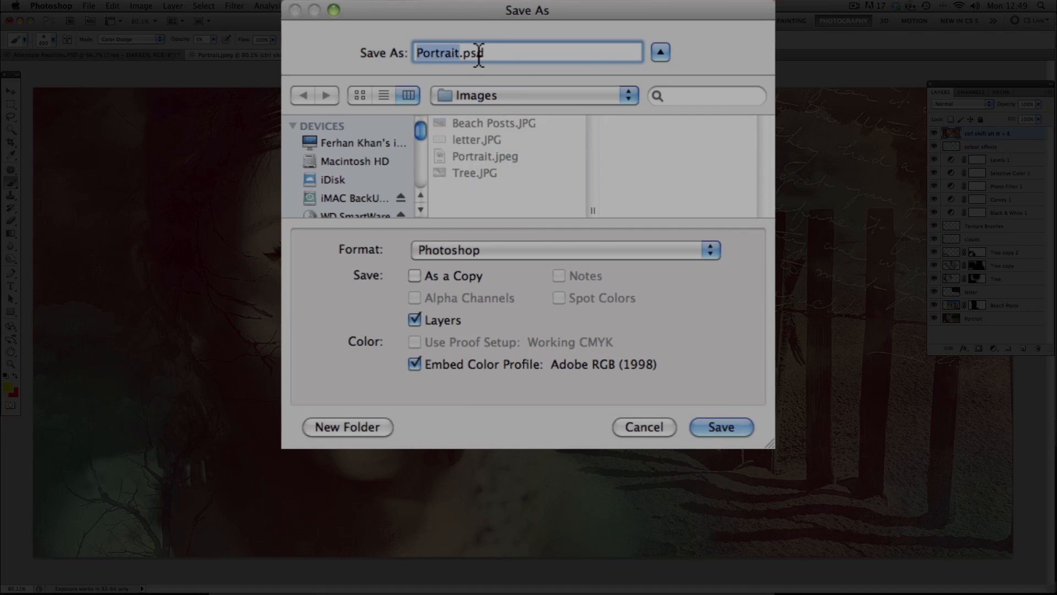
click(653, 429)
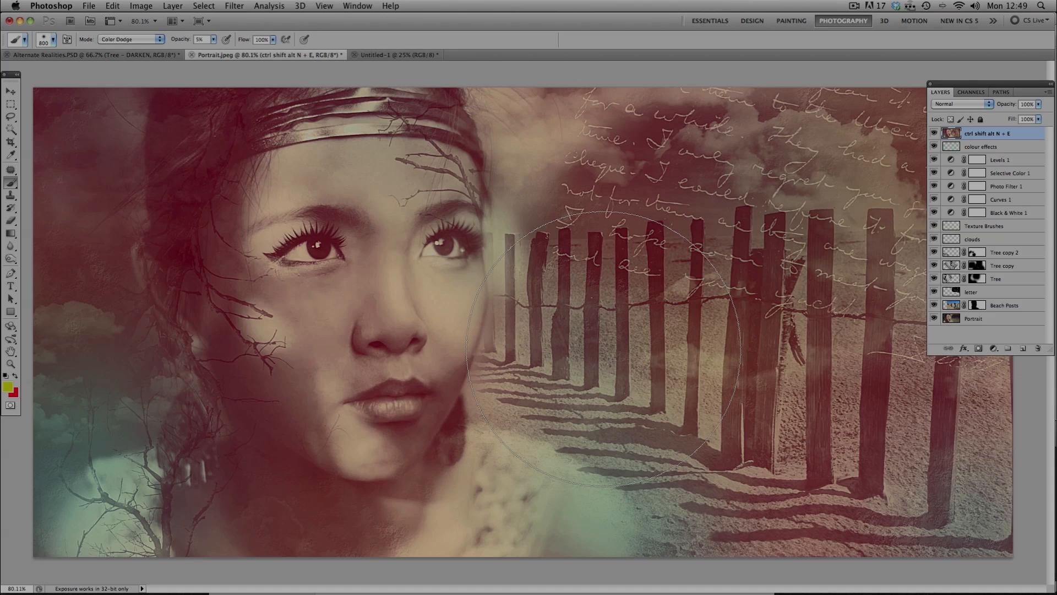